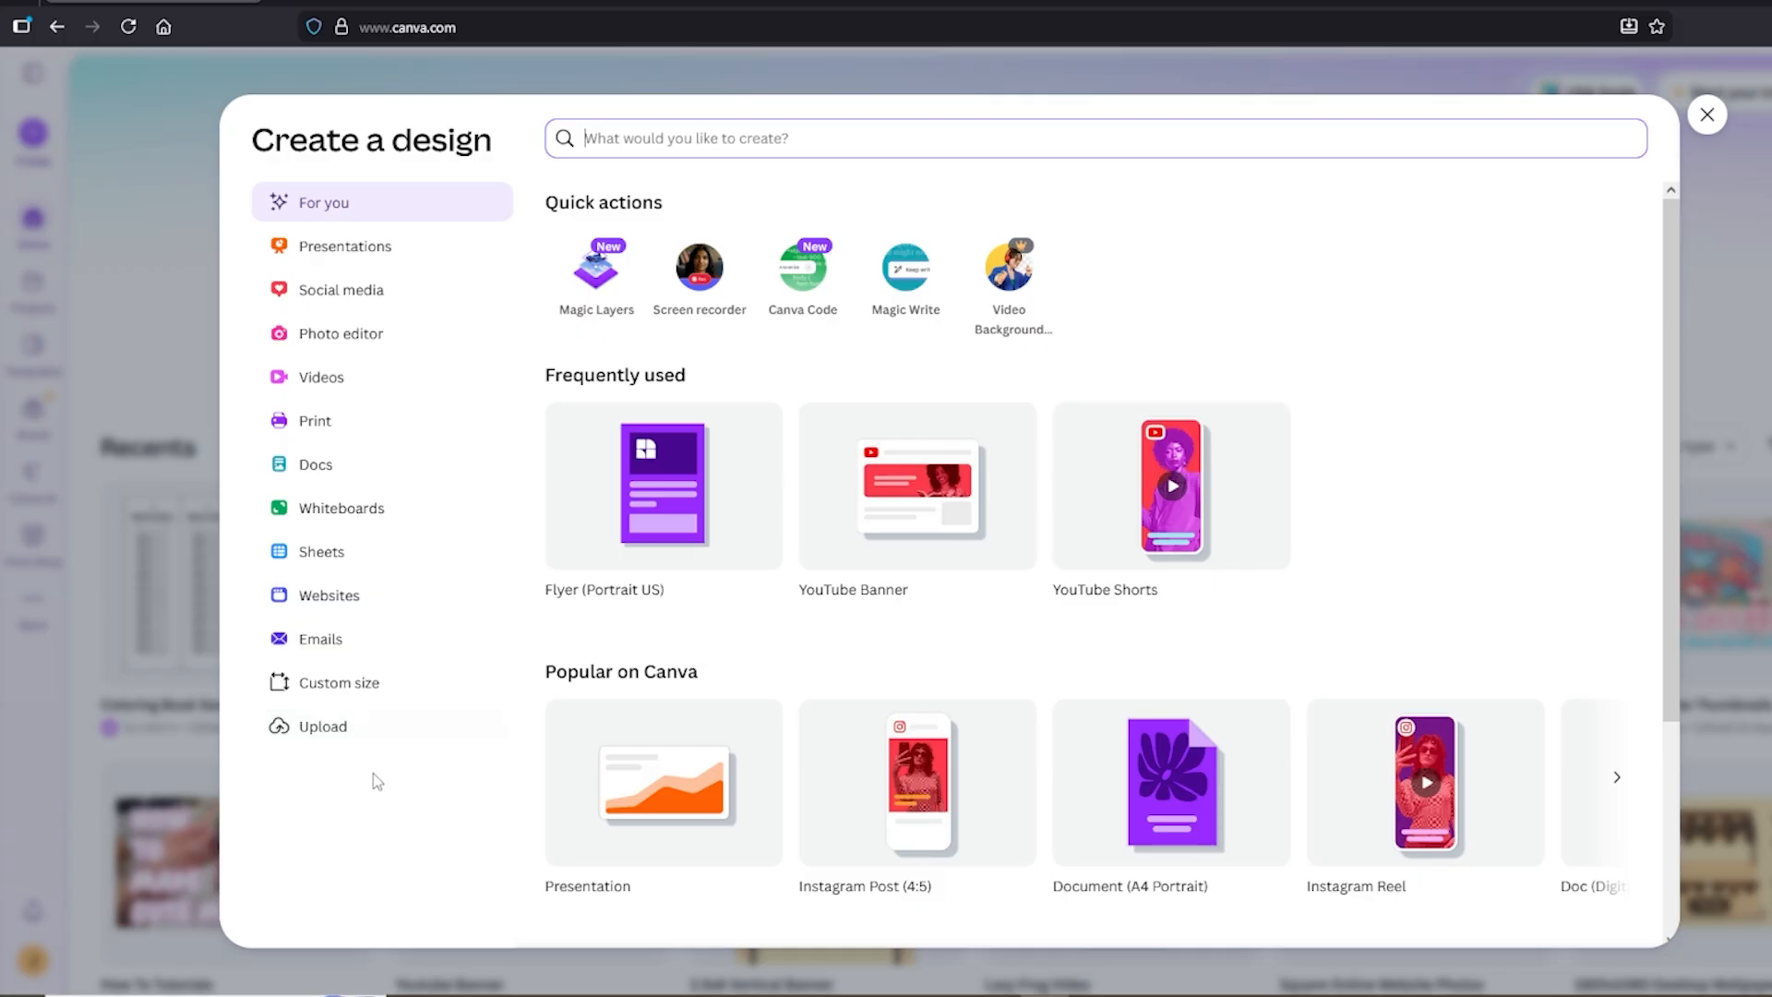
Create a blank Flyer (Portrait US) design, 8.5 × 11 in, from the print formats
{"action": "left_click", "coordinate": [341, 429]}
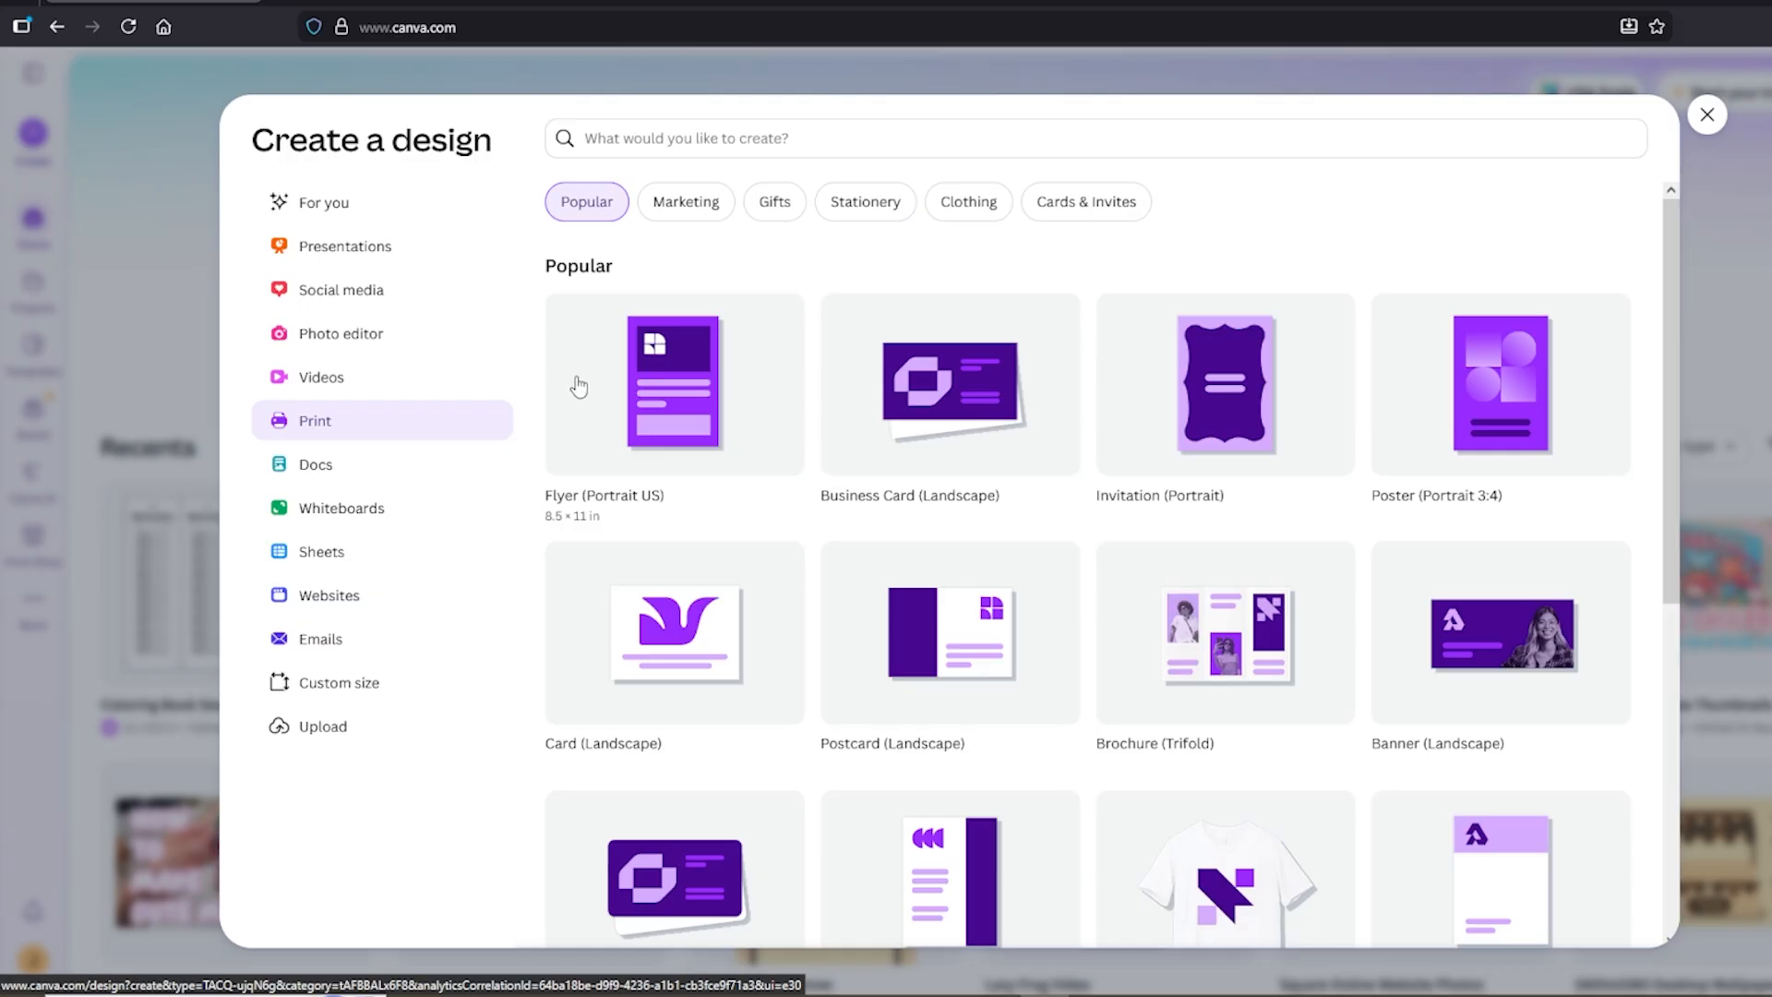
{"action": "left_click", "coordinate": [749, 403]}
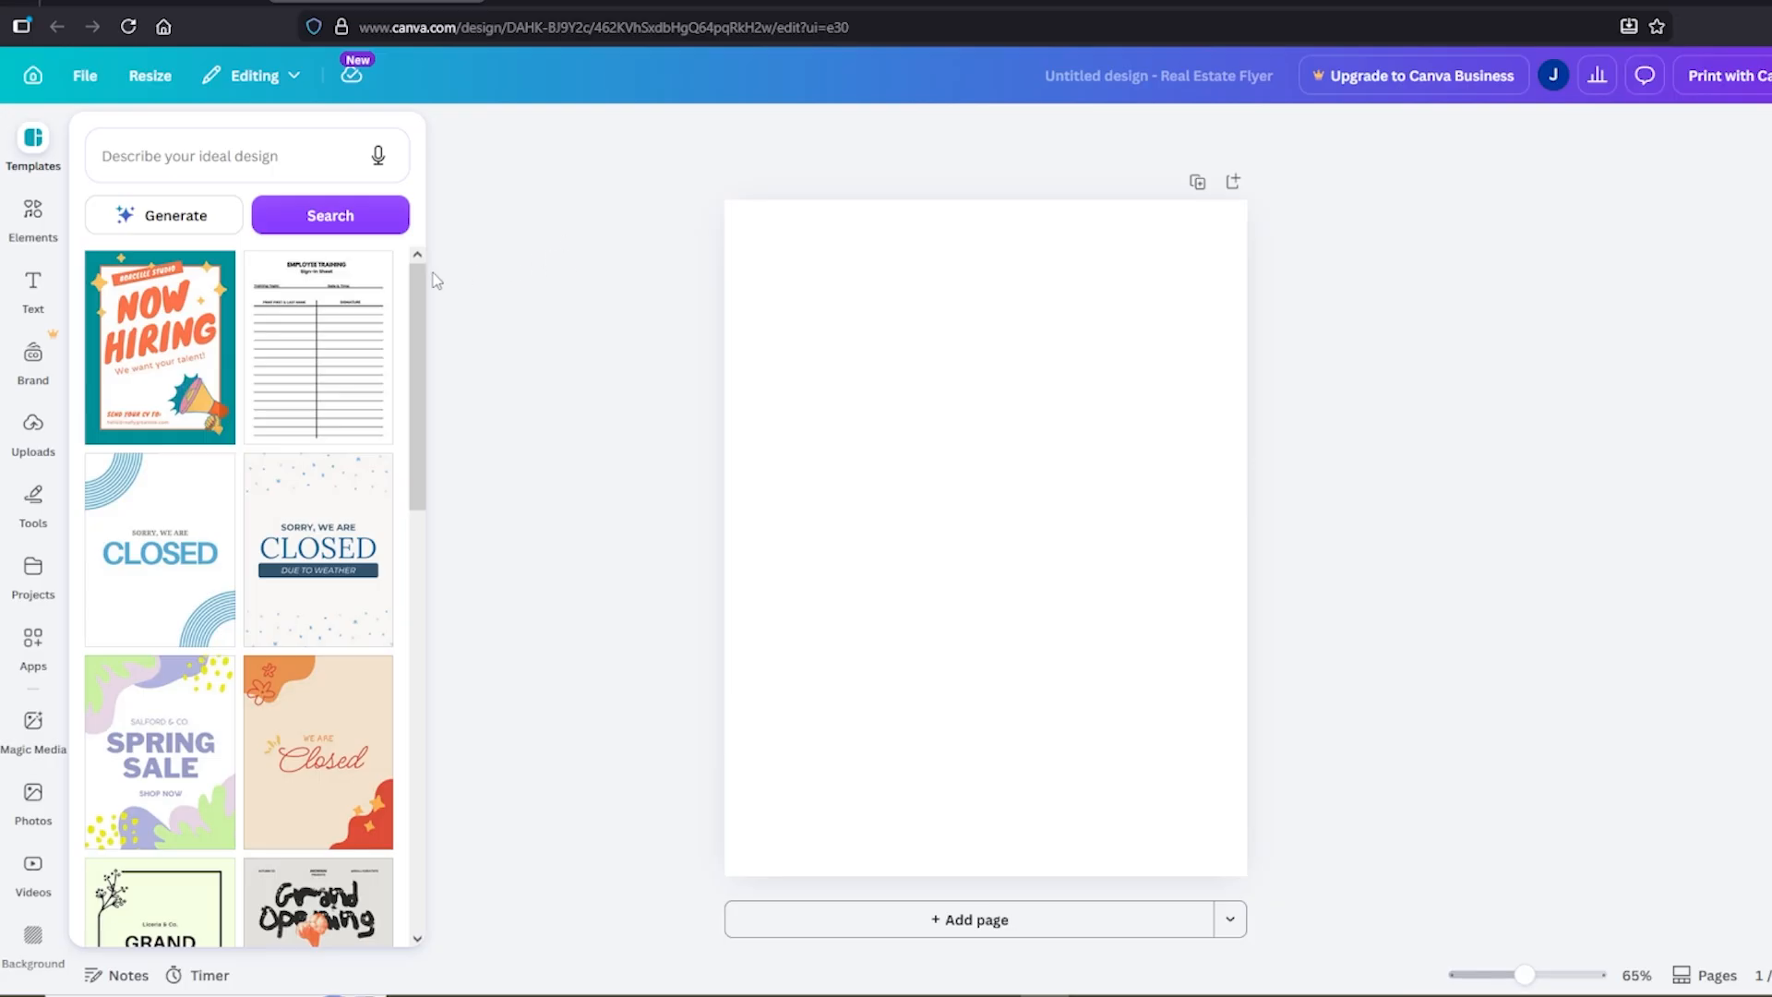
Add a text box to the page reading "My Cozy Colors"
{"action": "left_click", "coordinate": [34, 288]}
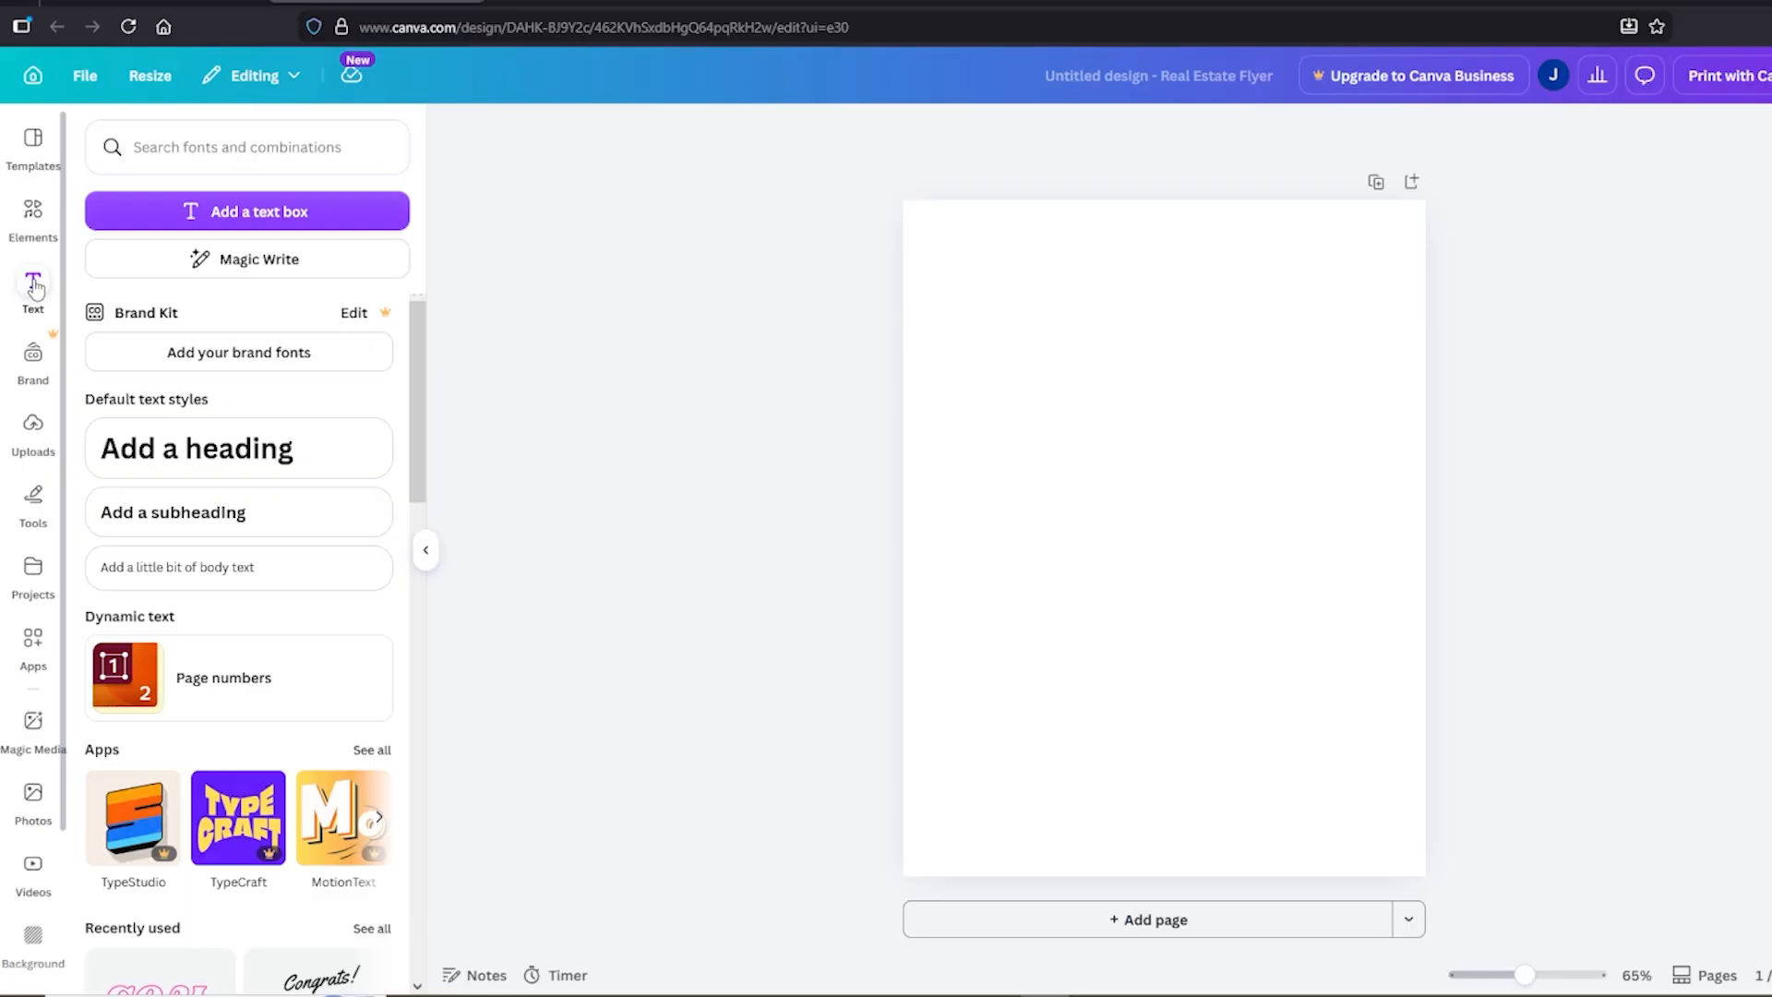
{"action": "left_click", "coordinate": [199, 211]}
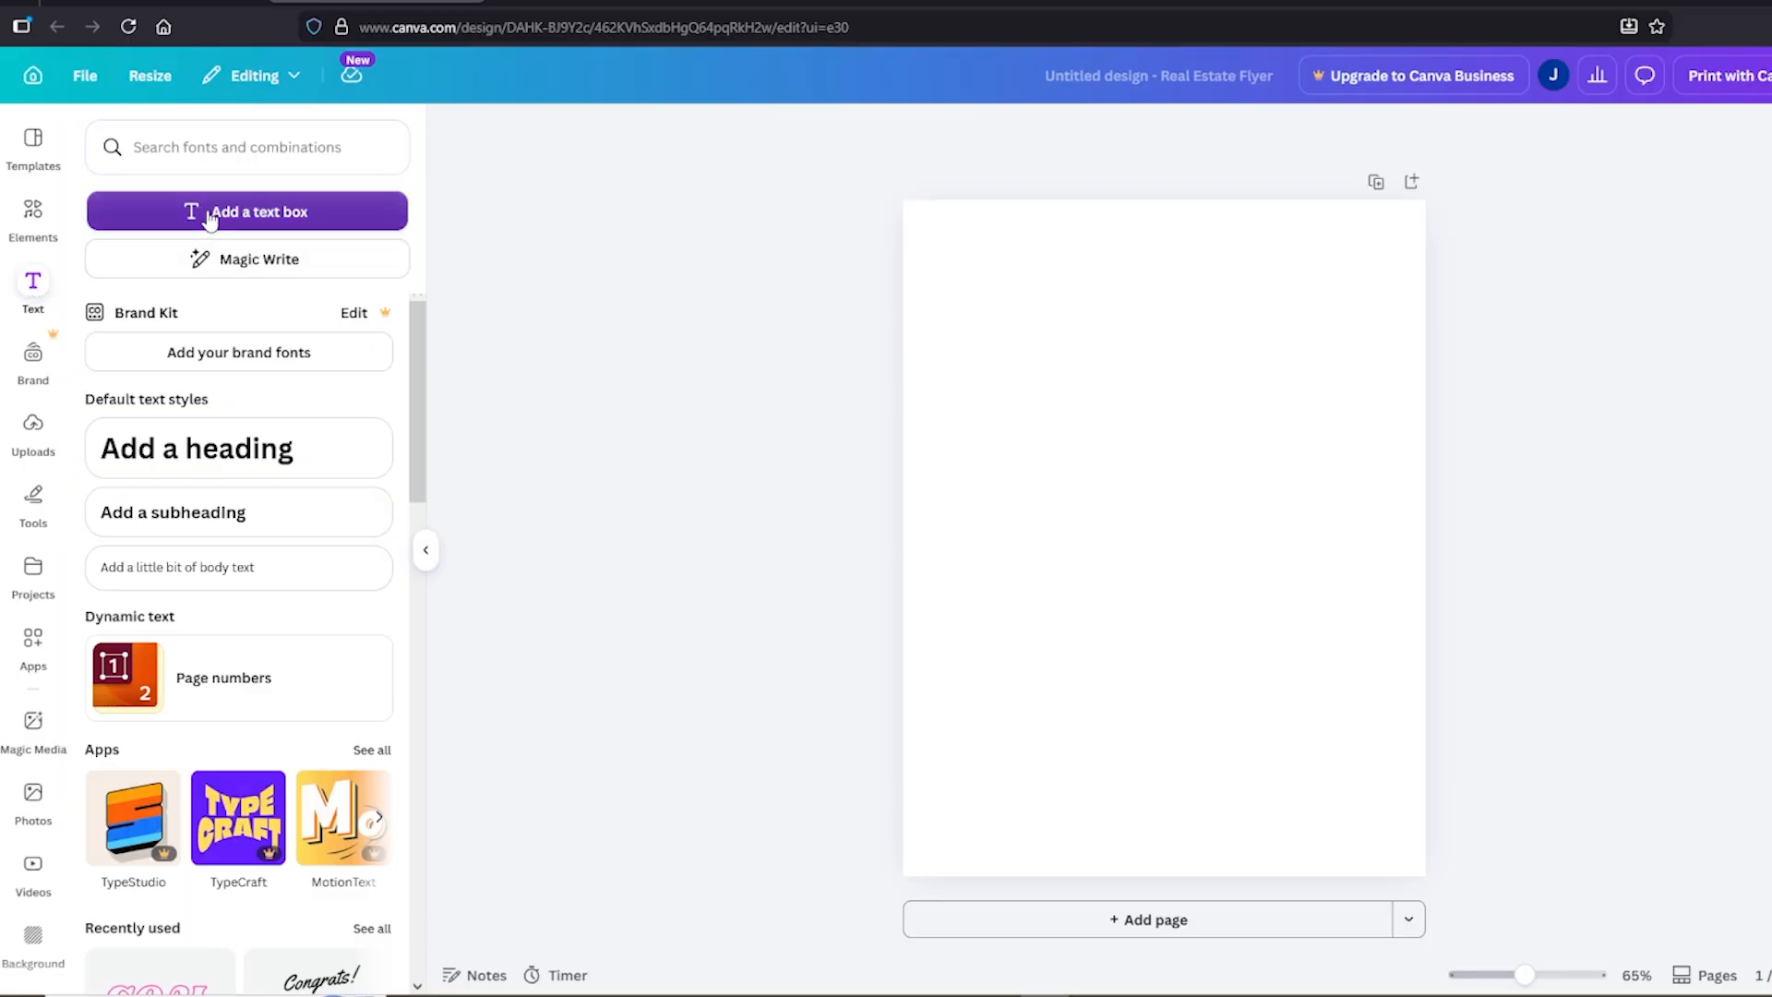
{"action": "type", "text": "My C"}
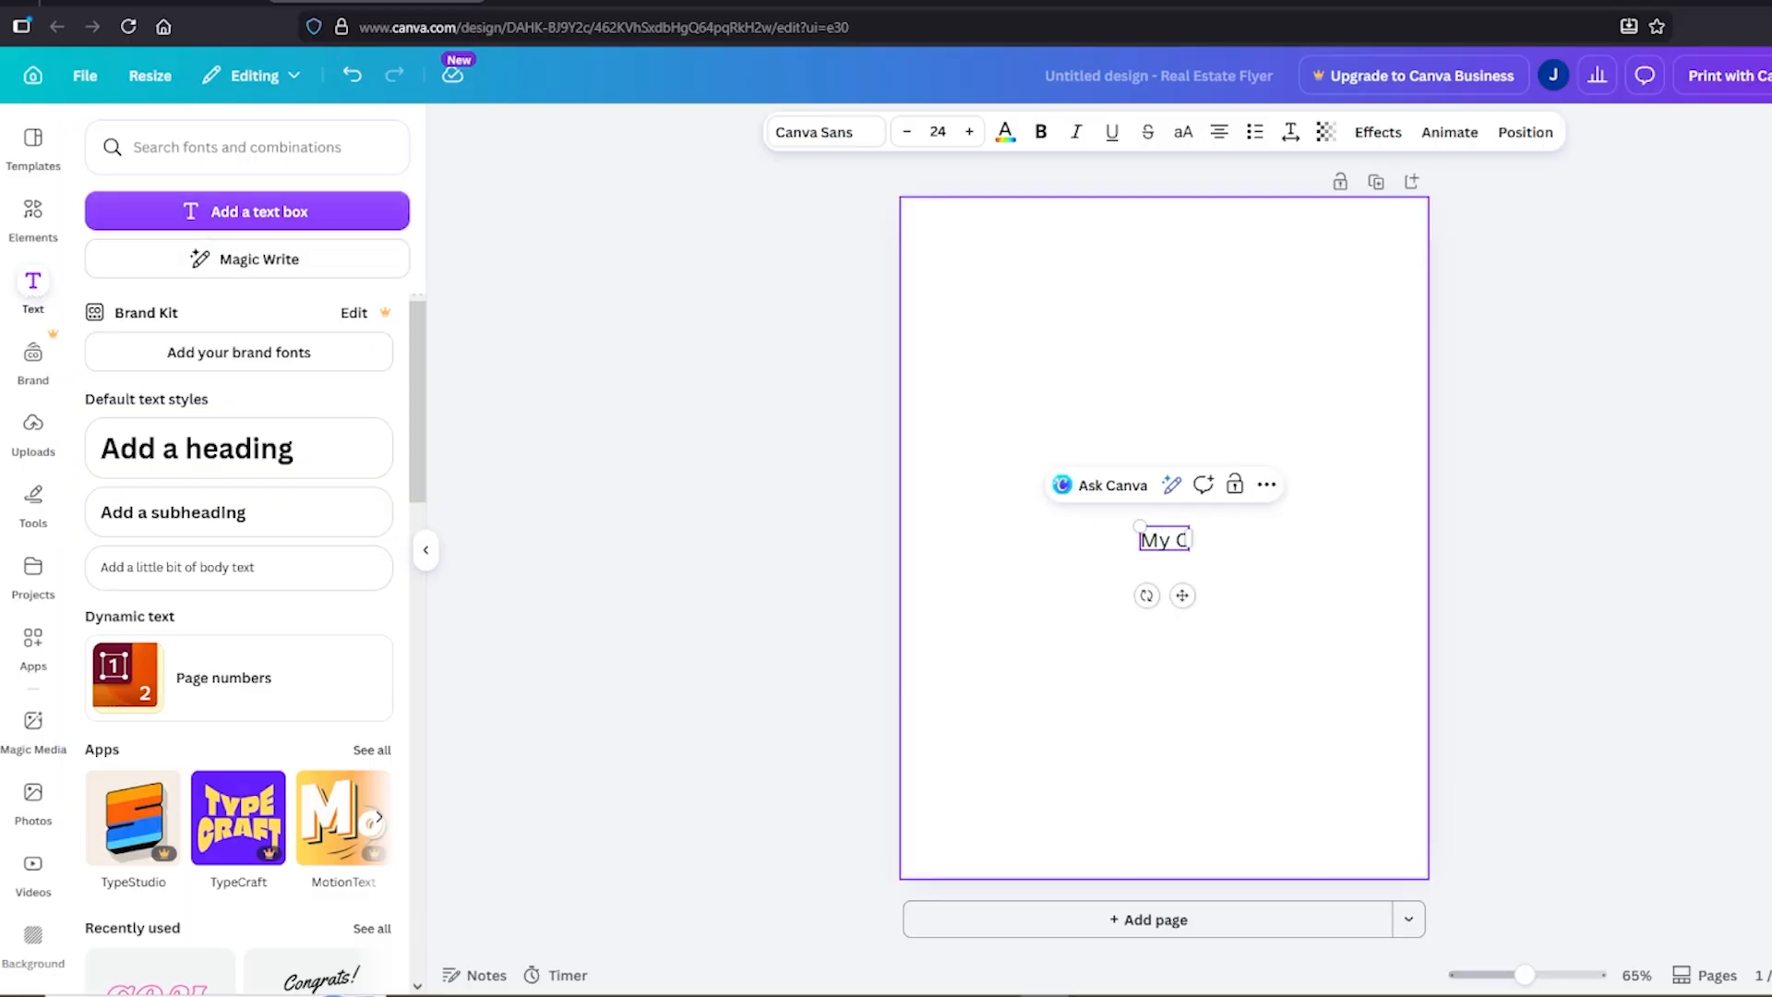
{"action": "type", "text": "ozy Colors"}
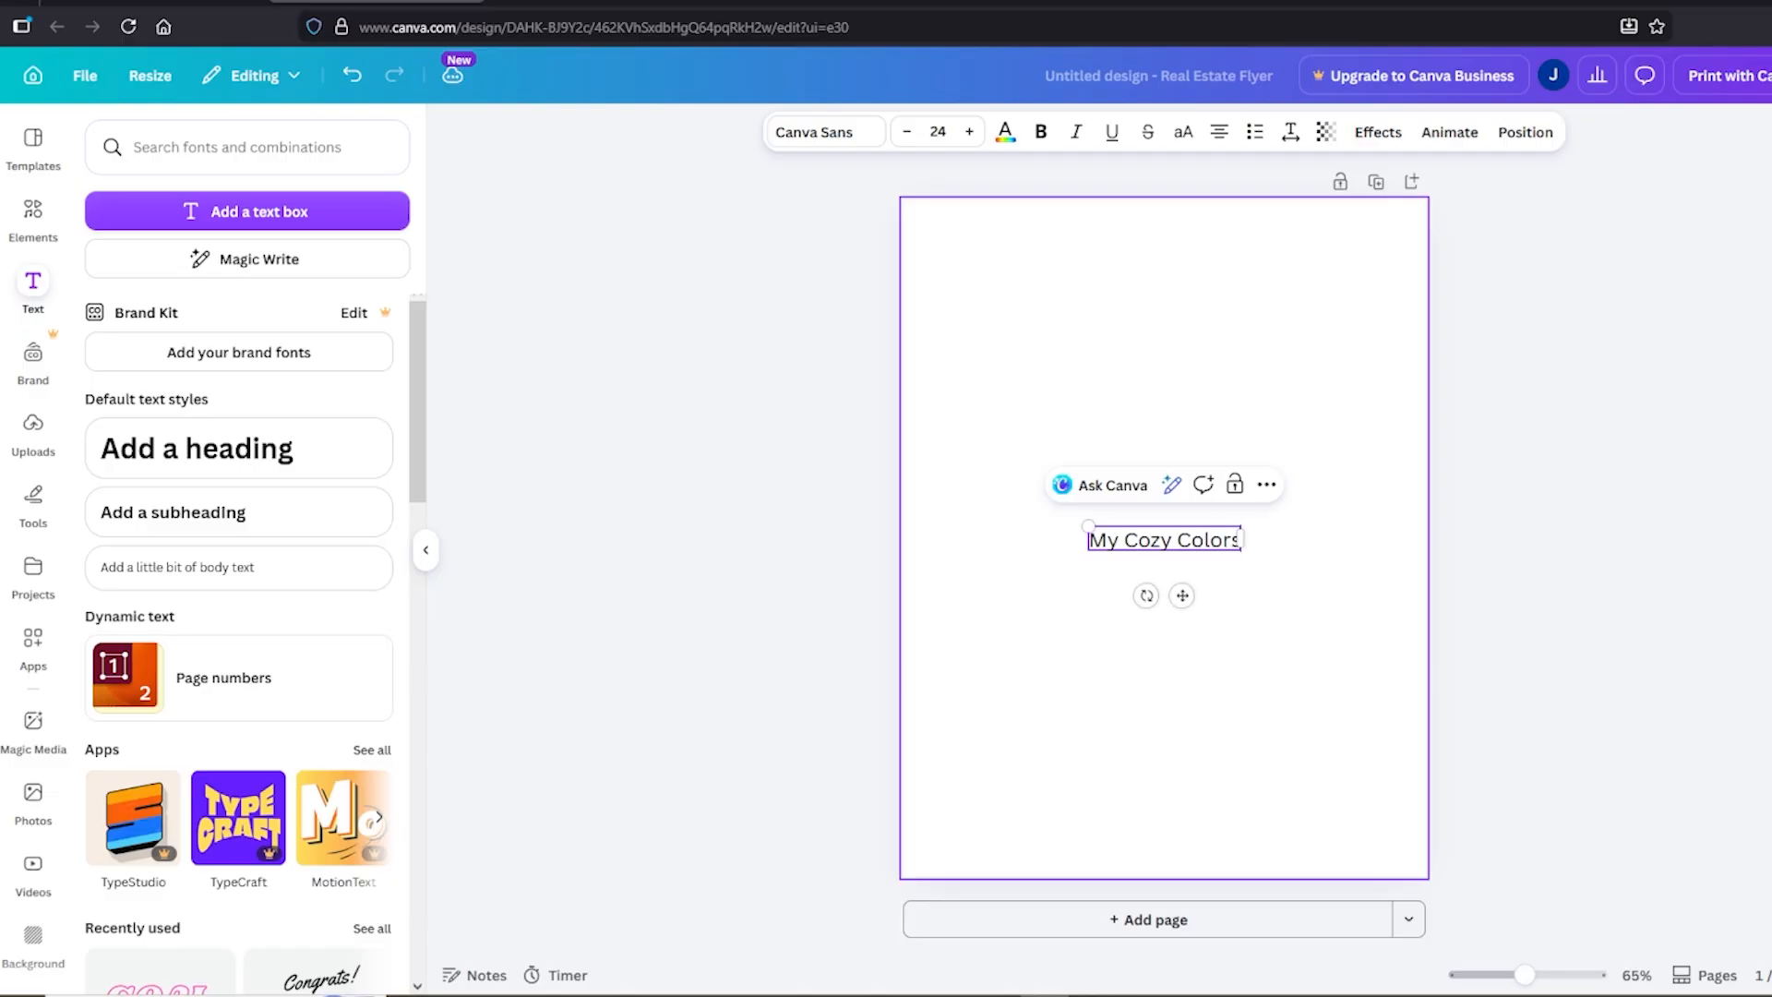
Format the "My Cozy Colors" title in the Blueberry font at size 26 and center it near the top of the page
{"action": "key", "text": "ctrl+a"}
{"action": "left_click", "coordinate": [969, 132]}
{"action": "left_click", "coordinate": [969, 132]}
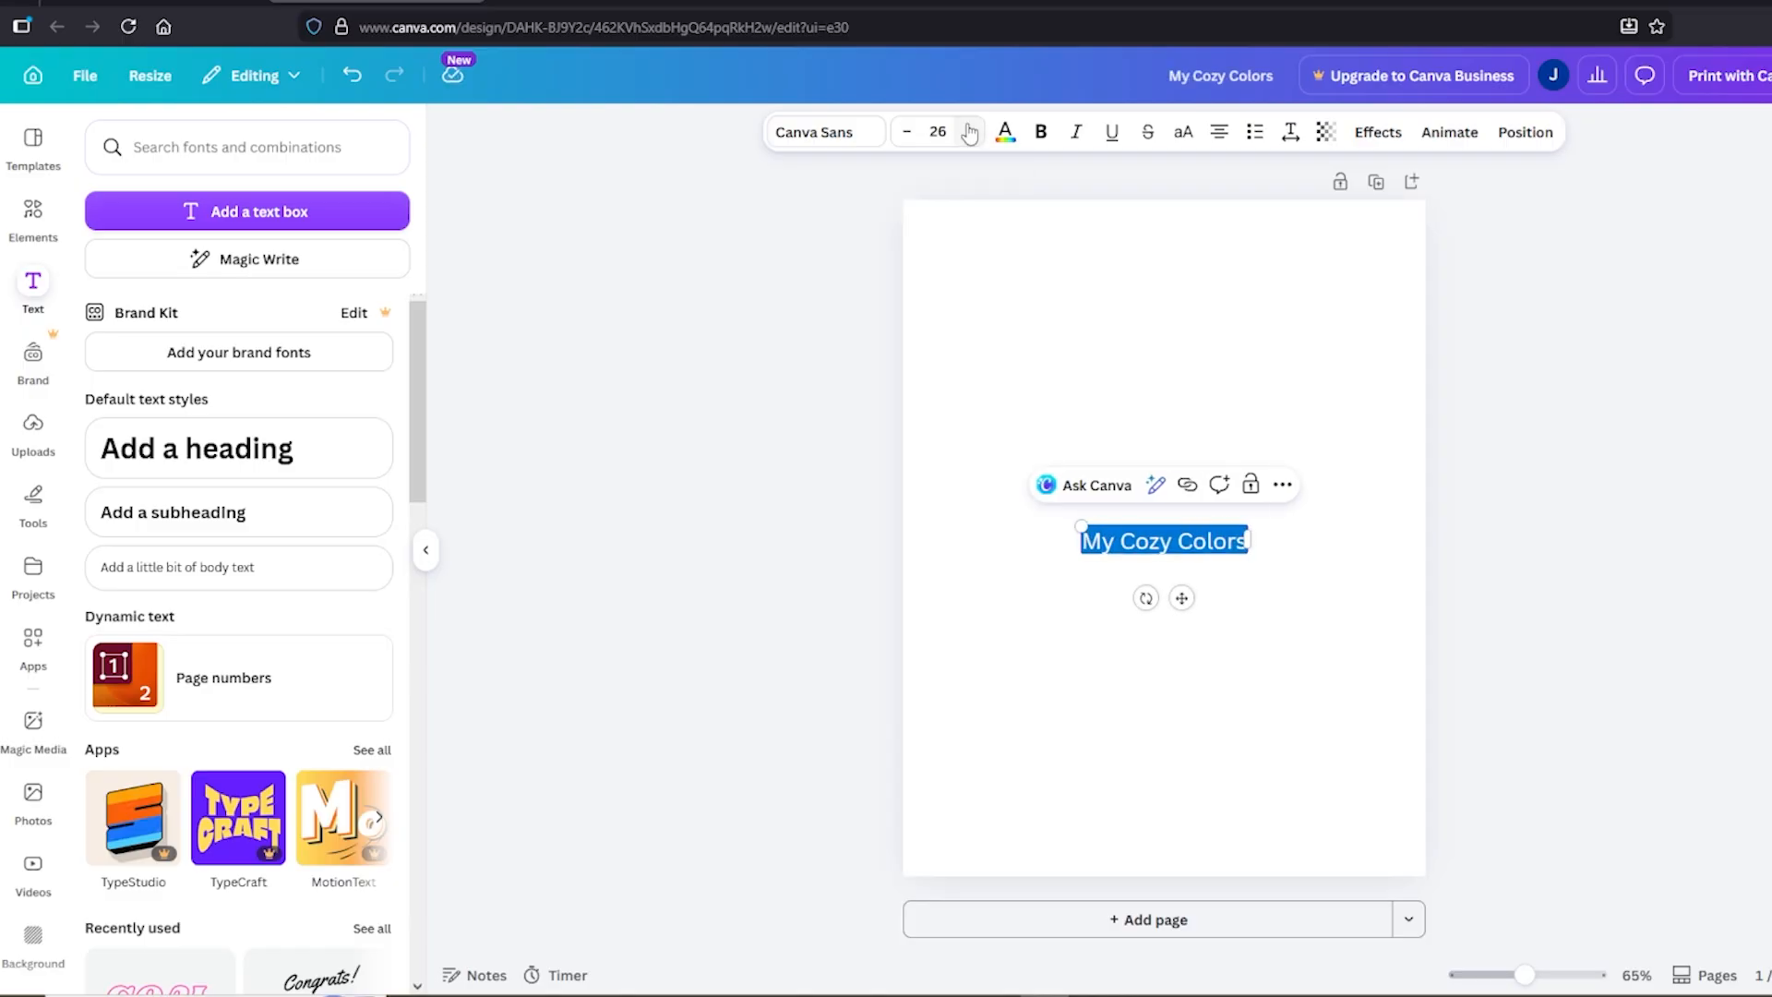
{"action": "left_click", "coordinate": [821, 134]}
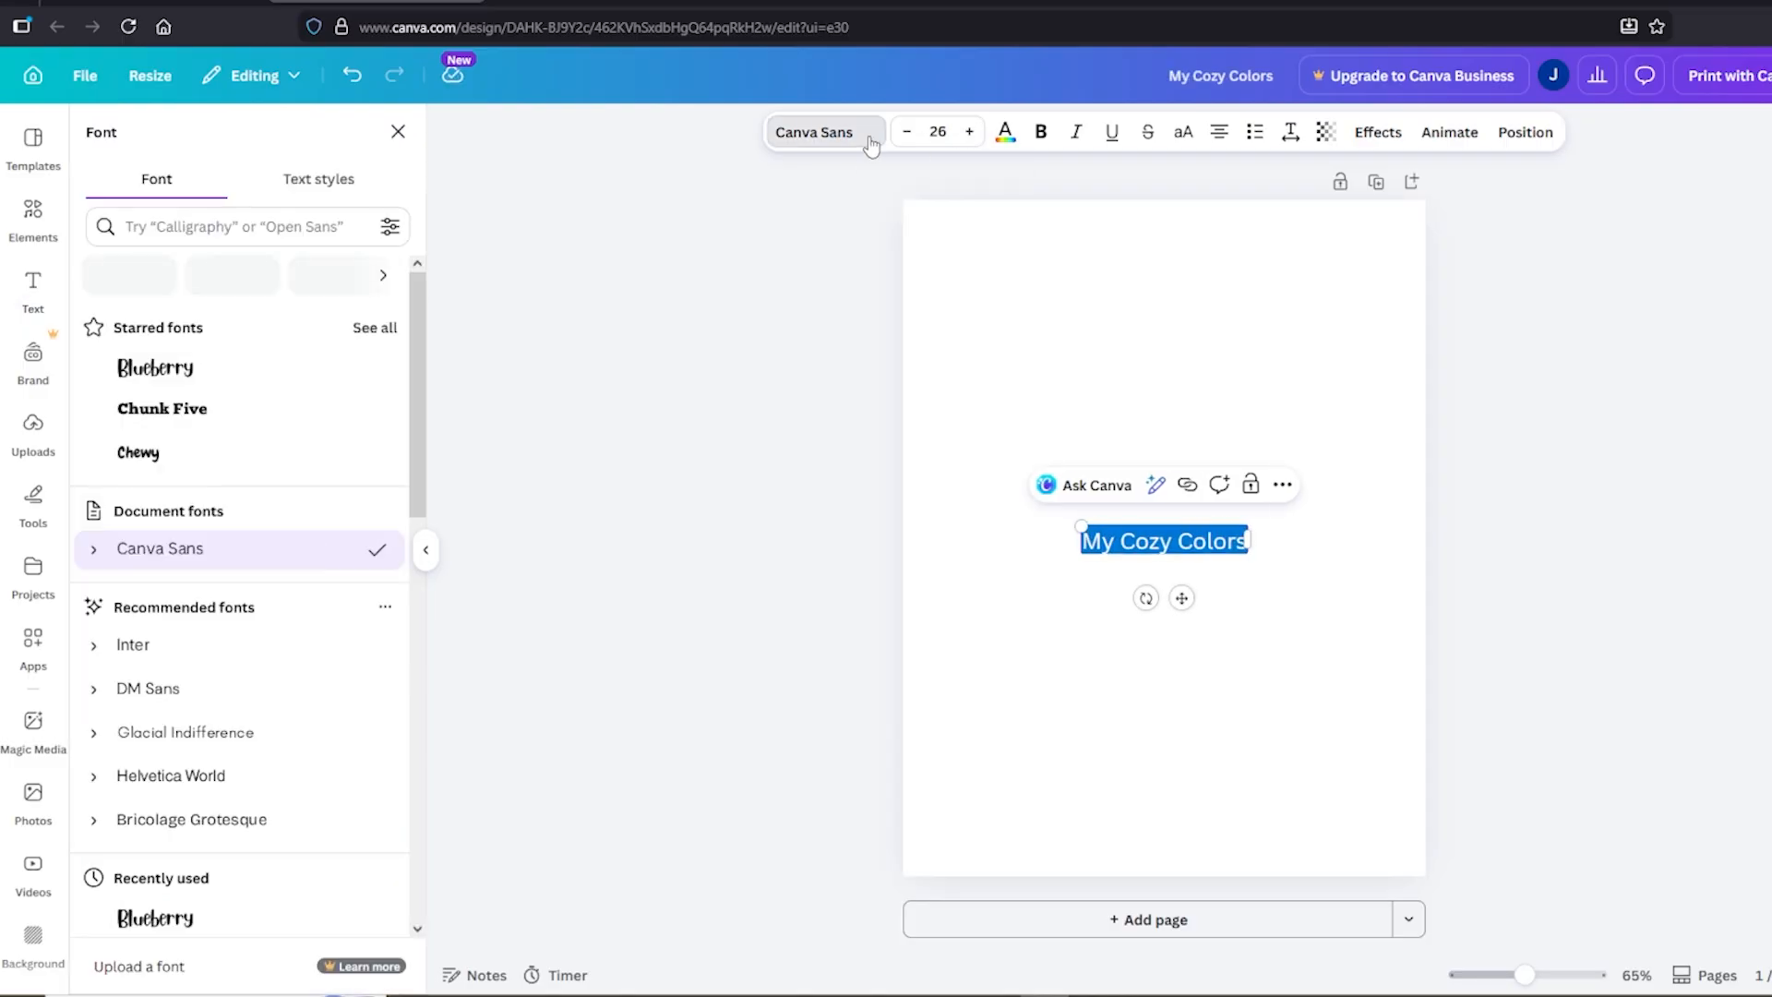
{"action": "left_click", "coordinate": [155, 379]}
{"action": "left_click_drag", "start_coordinate": [1135, 549], "coordinate": [1131, 293]}
{"action": "left_click", "coordinate": [1539, 416]}
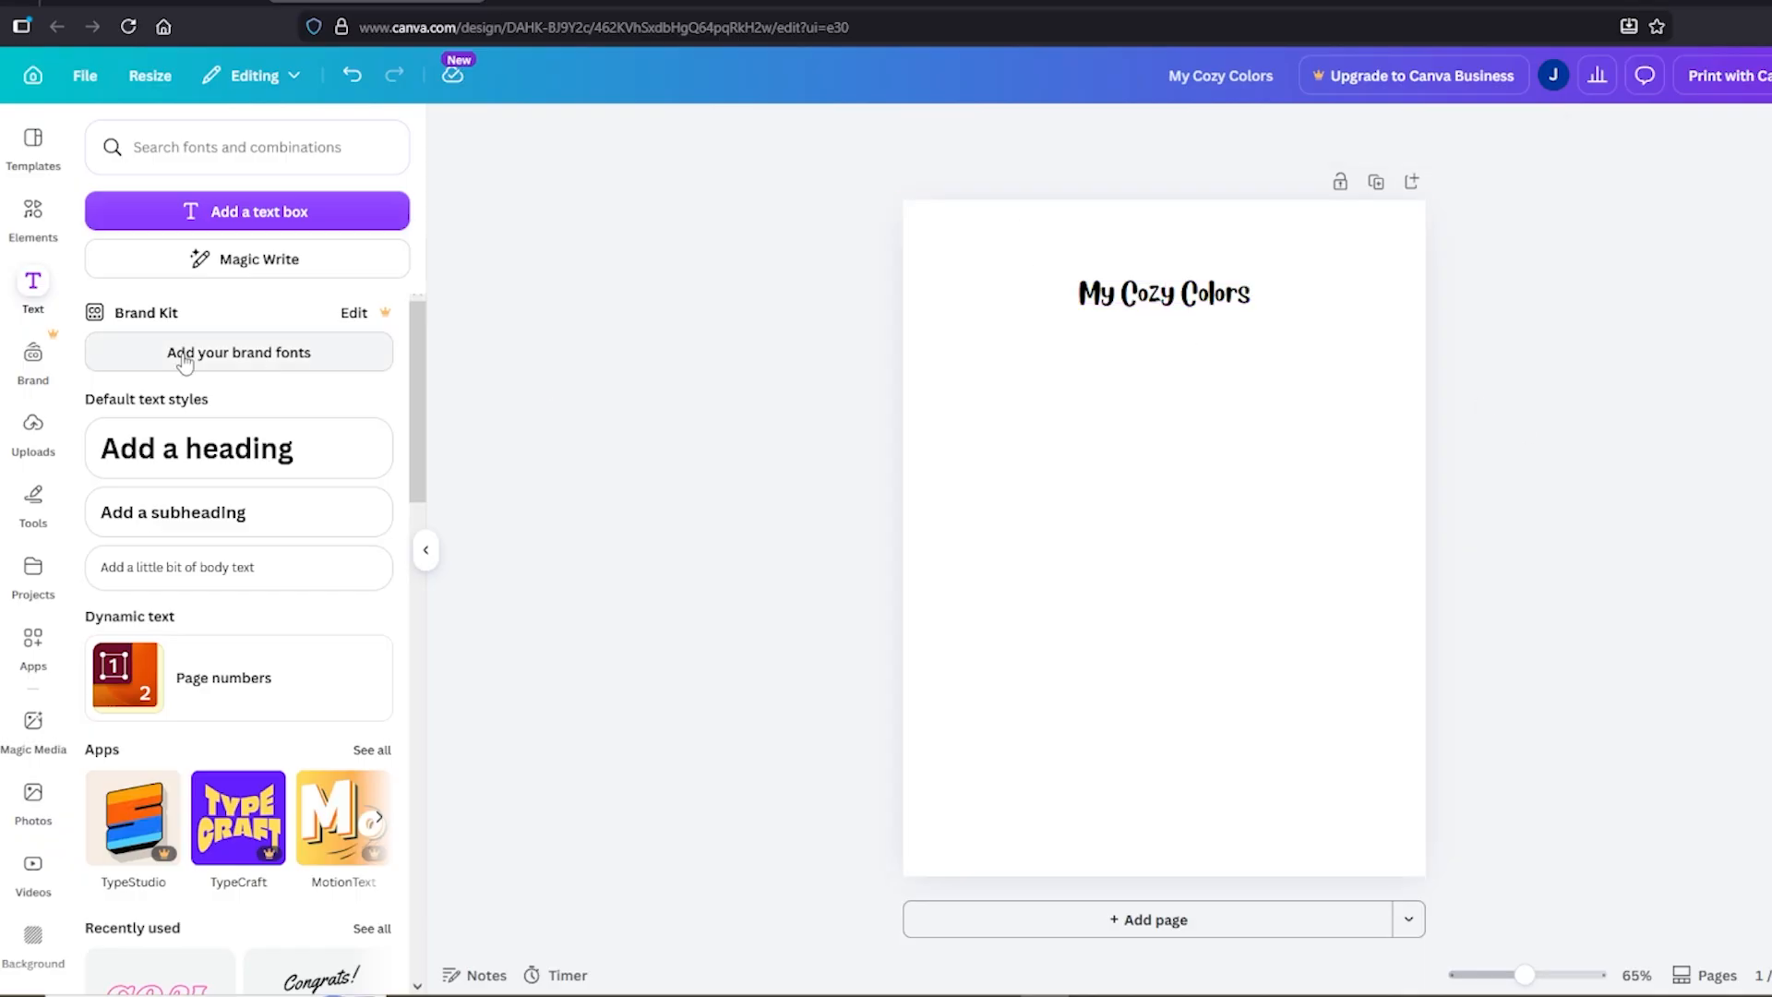
Search the elements library for "bag of cement" and show all matching graphics
{"action": "left_click", "coordinate": [34, 225]}
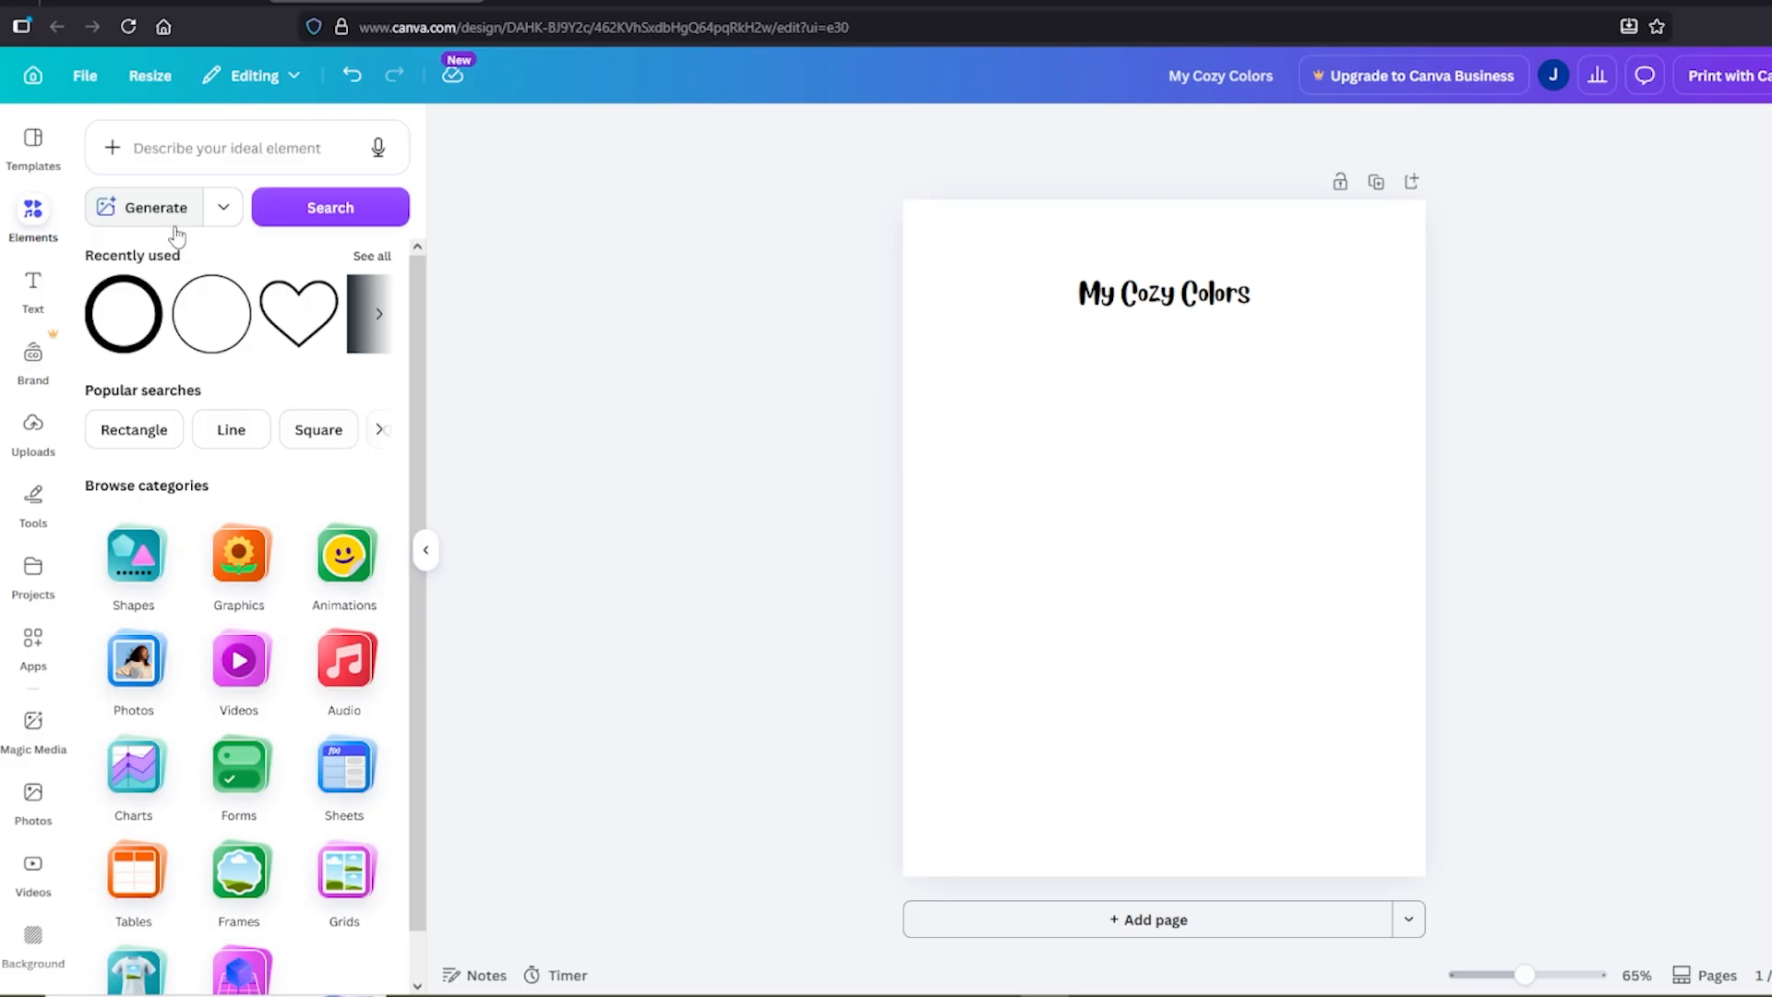
{"action": "left_click", "coordinate": [185, 148]}
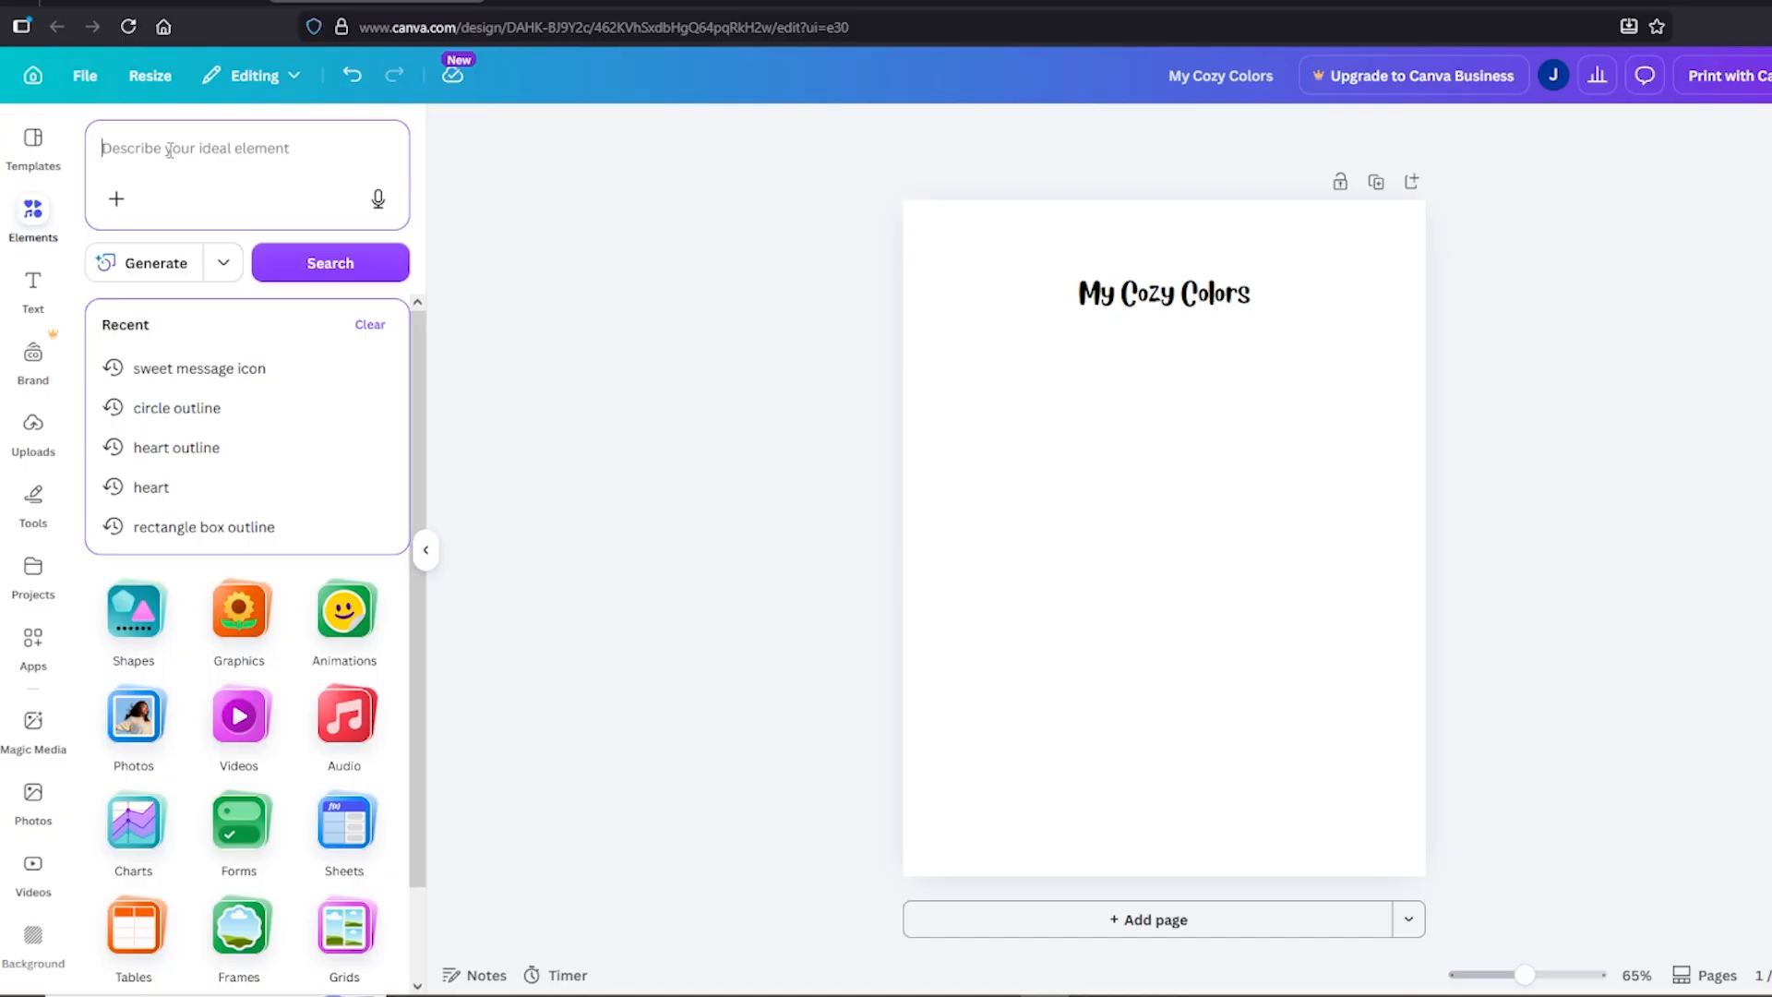
{"action": "type", "text": "bag of cemen"}
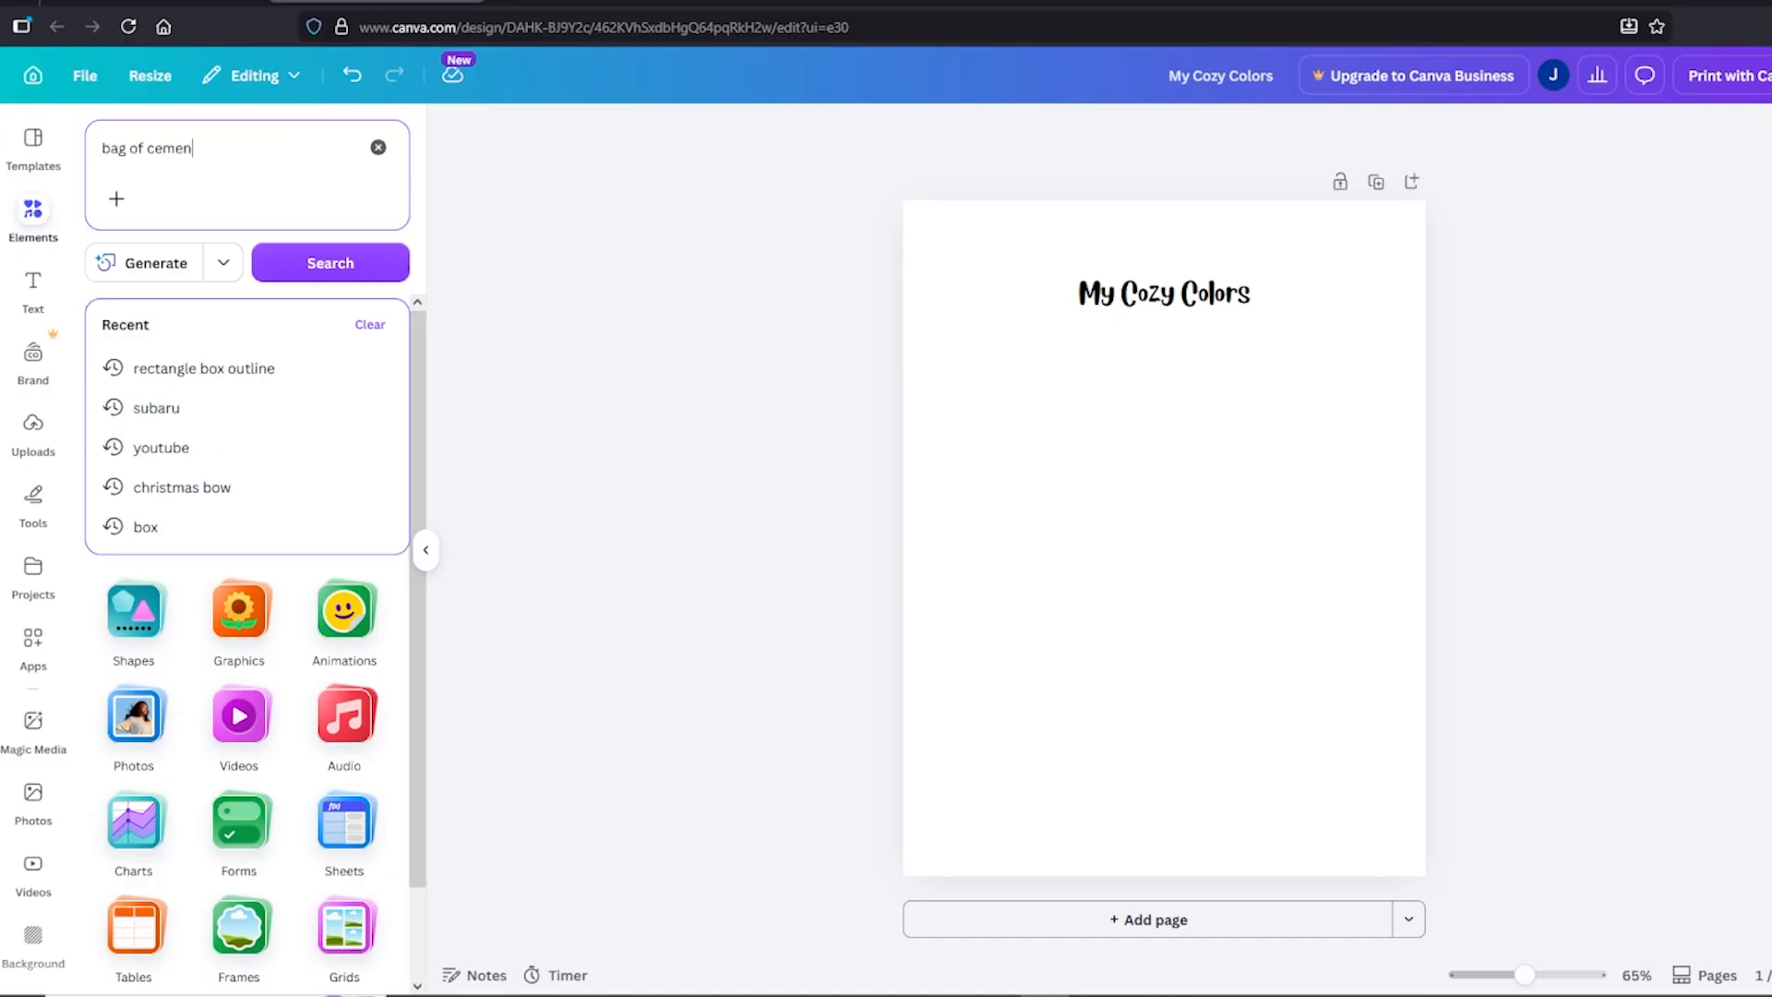
{"action": "type", "text": "t"}
{"action": "key", "text": "Return"}
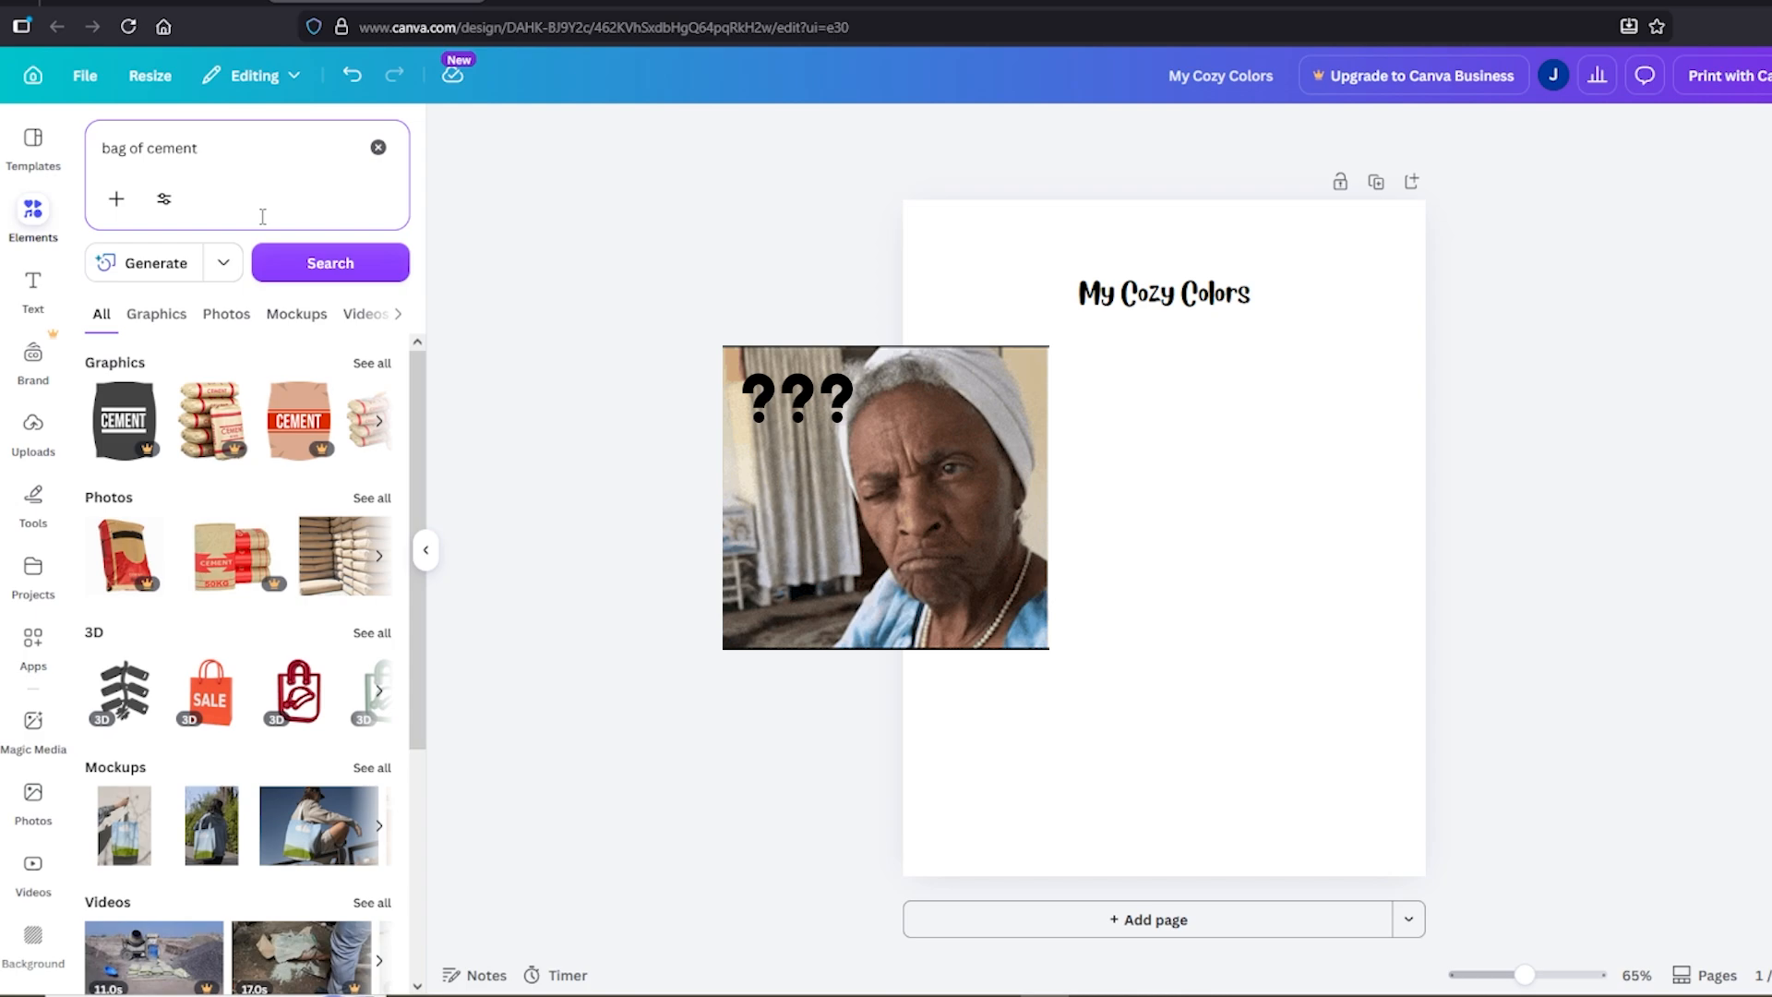
{"action": "left_click", "coordinate": [369, 363]}
Insert the pill-shaped rounded outline from the graphics and shrink it to fit centered directly beneath the title
{"action": "scroll", "coordinate": [324, 496], "scroll_direction": "down", "scroll_amount": 3}
{"action": "scroll", "coordinate": [327, 498], "scroll_direction": "down", "scroll_amount": 4}
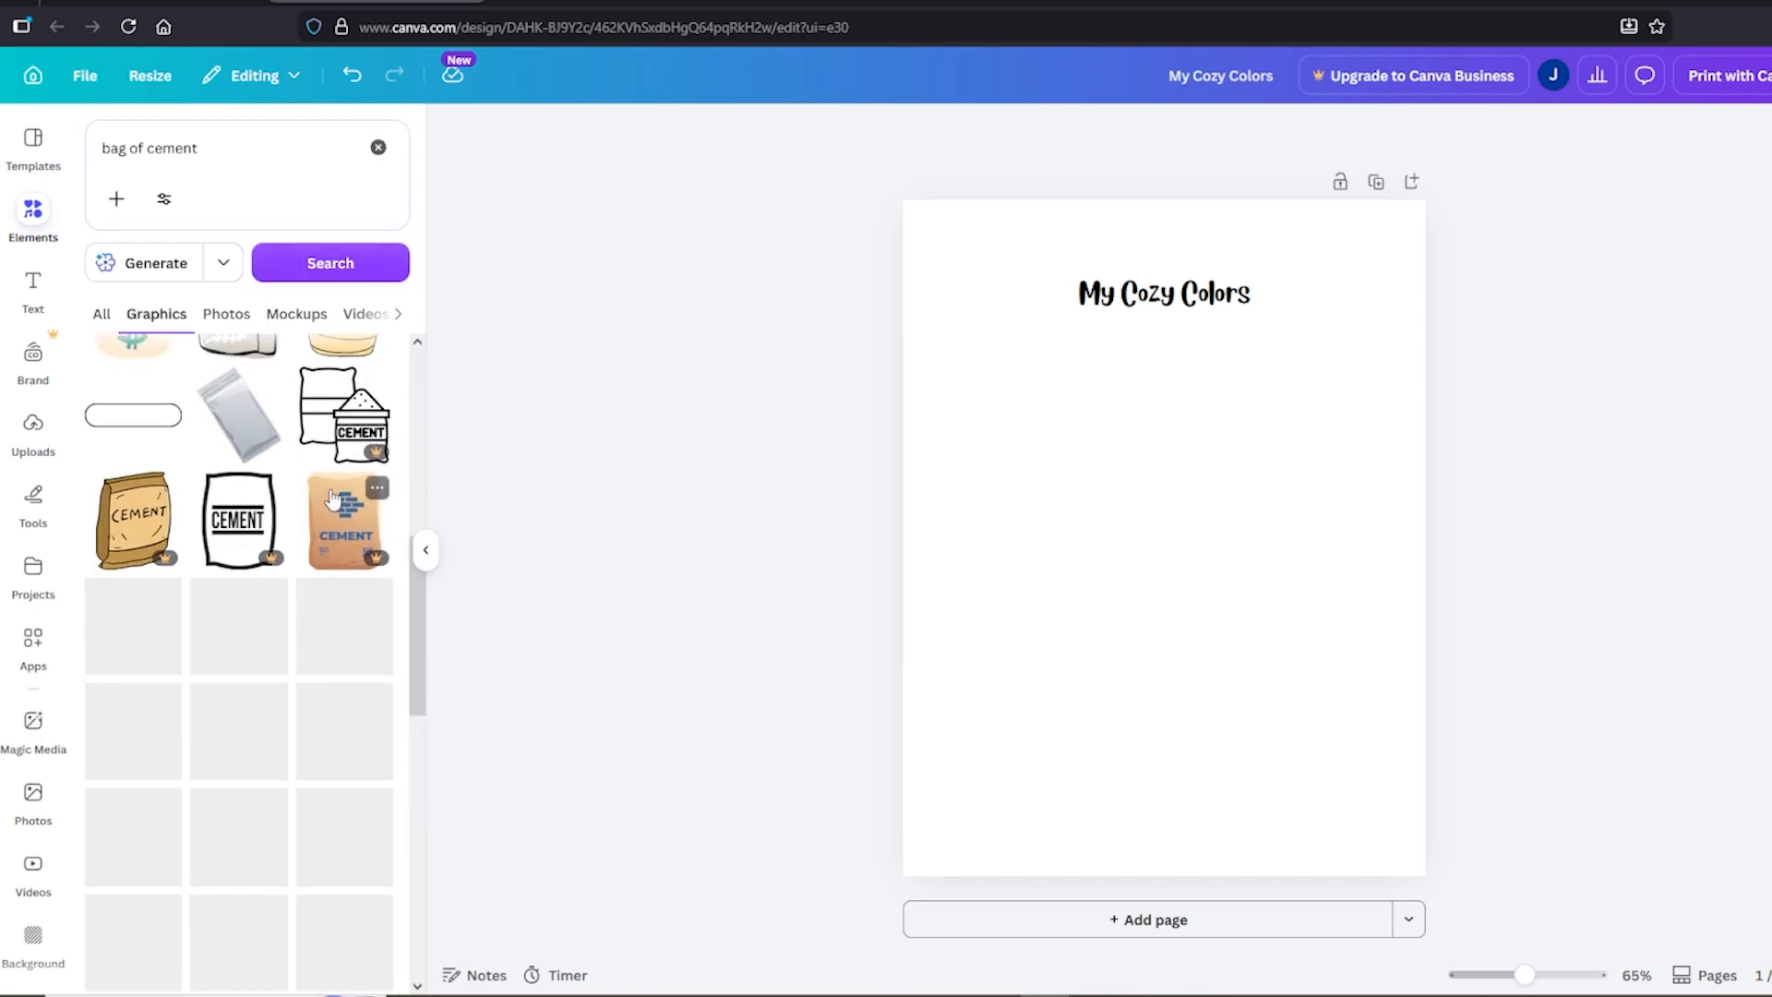
{"action": "scroll", "coordinate": [148, 476], "scroll_direction": "up", "scroll_amount": 1}
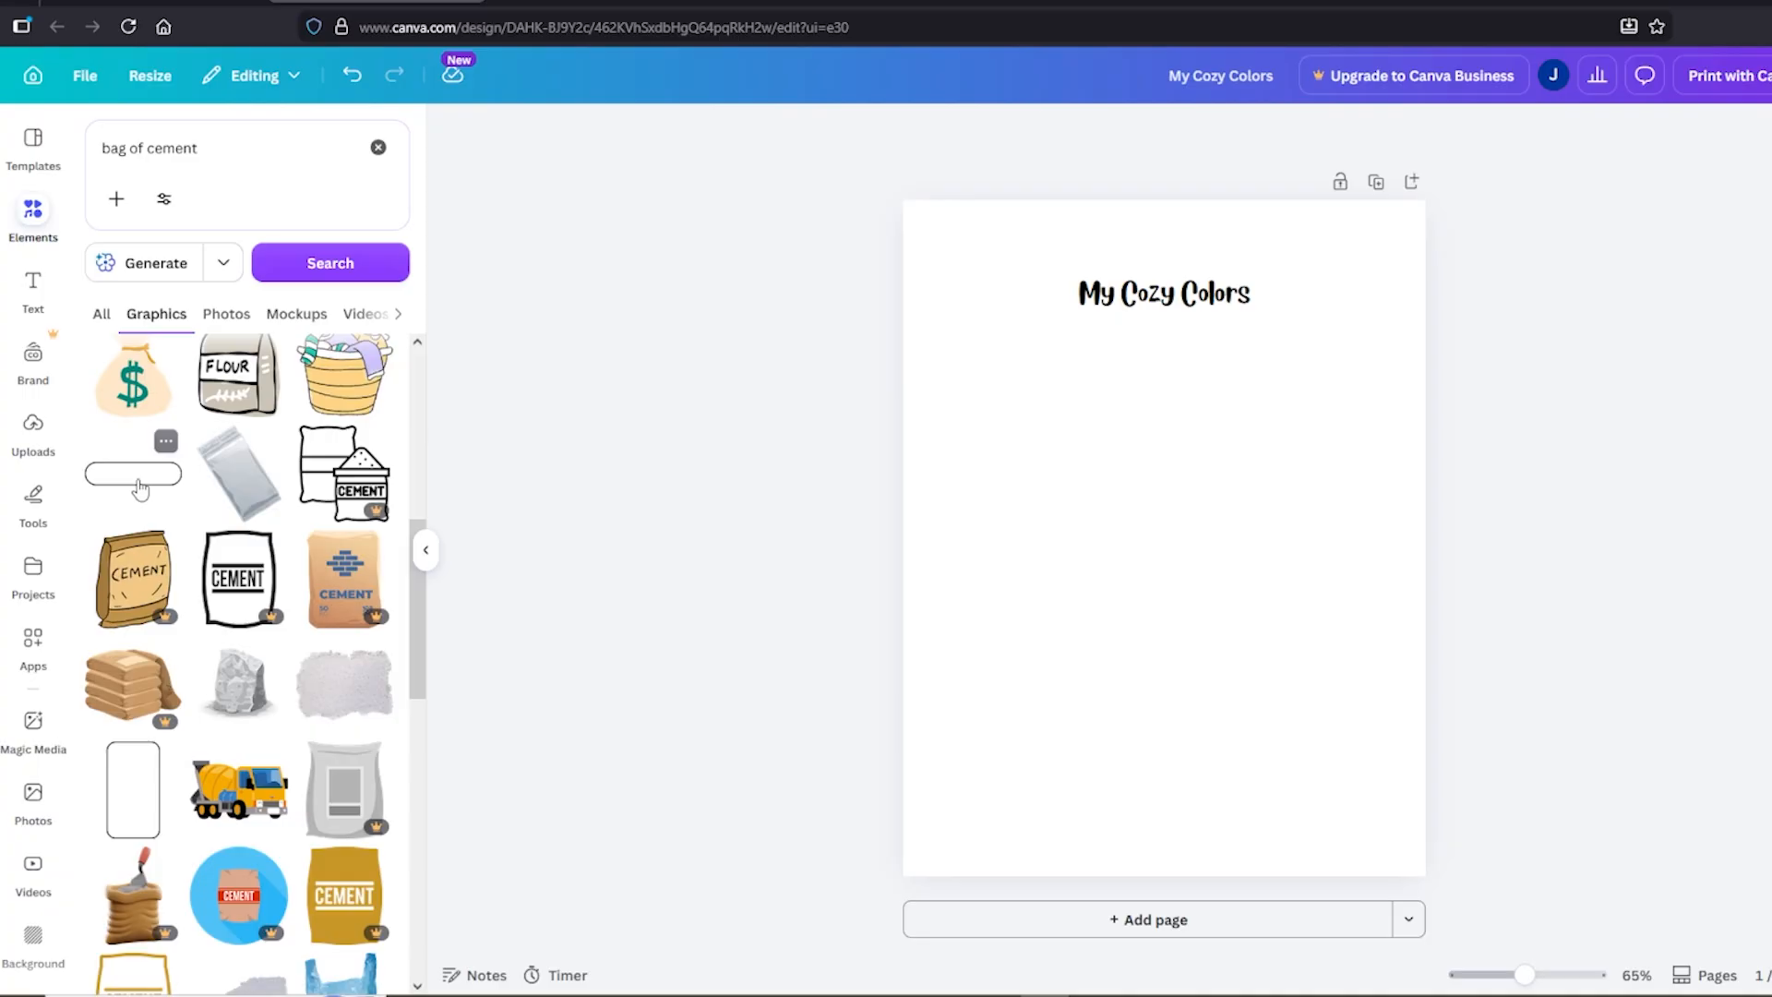
{"action": "left_click", "coordinate": [138, 486]}
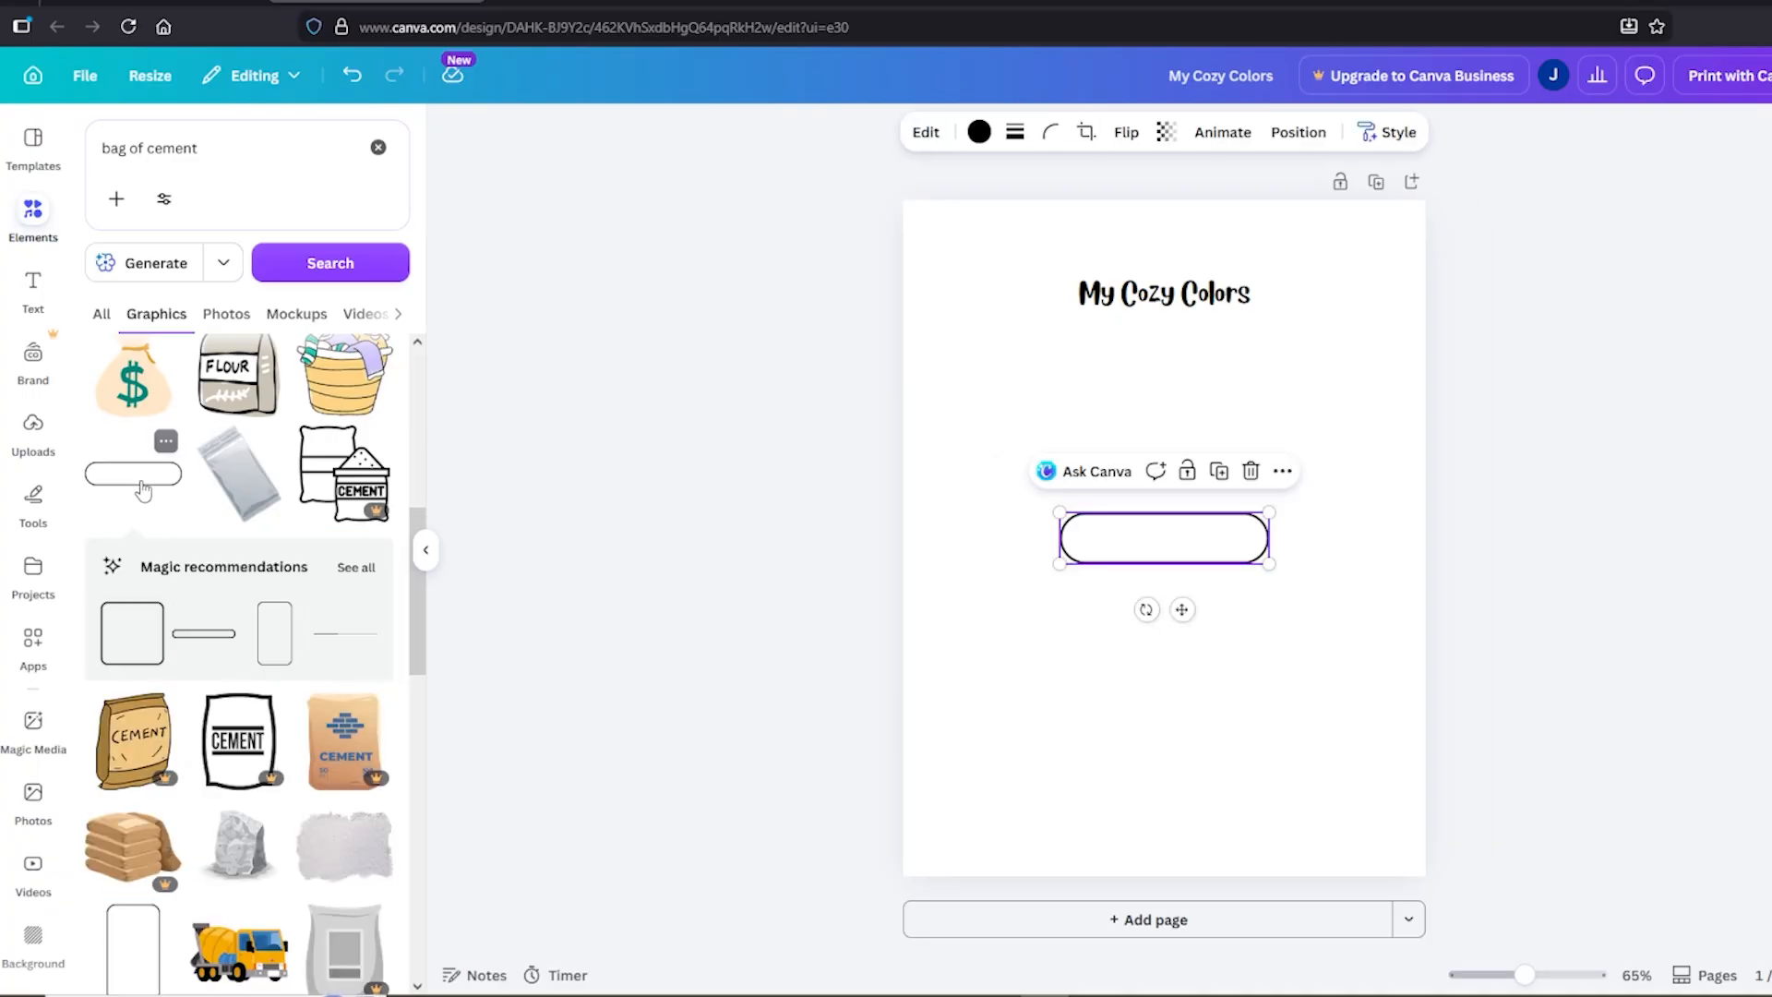
{"action": "left_click_drag", "start_coordinate": [1174, 539], "coordinate": [1167, 347]}
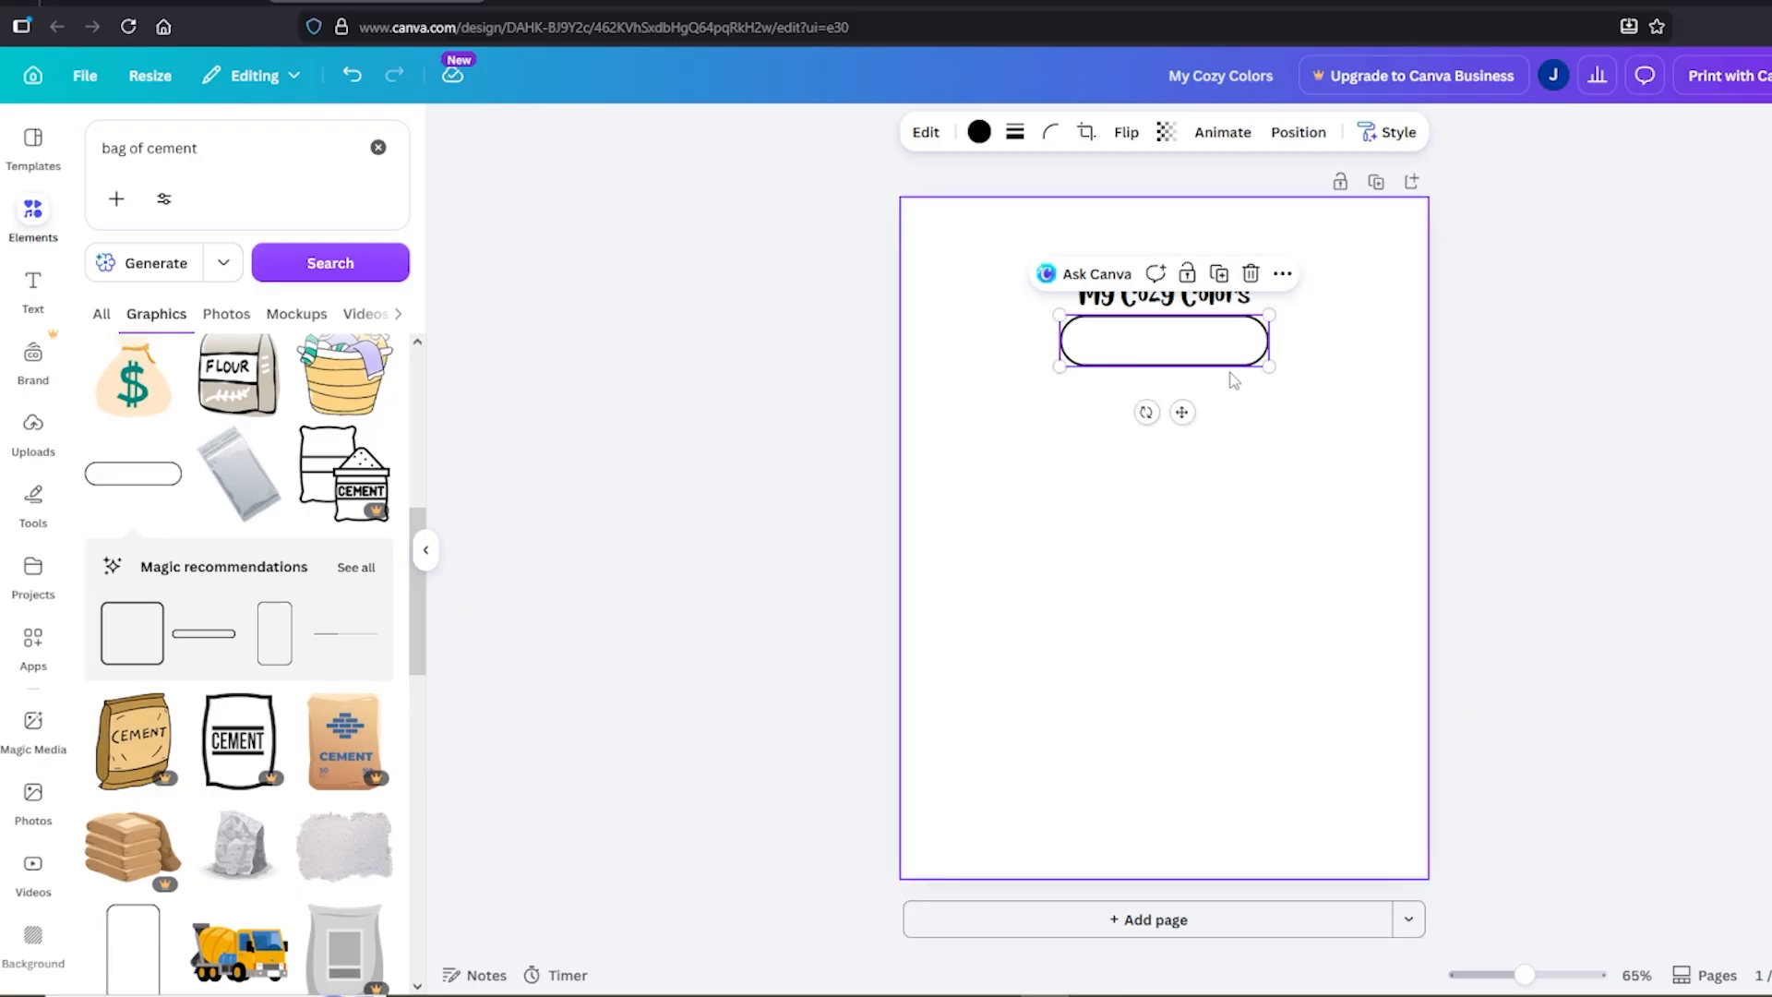
{"action": "left_click_drag", "start_coordinate": [1269, 365], "coordinate": [1183, 328]}
{"action": "left_click", "coordinate": [792, 425]}
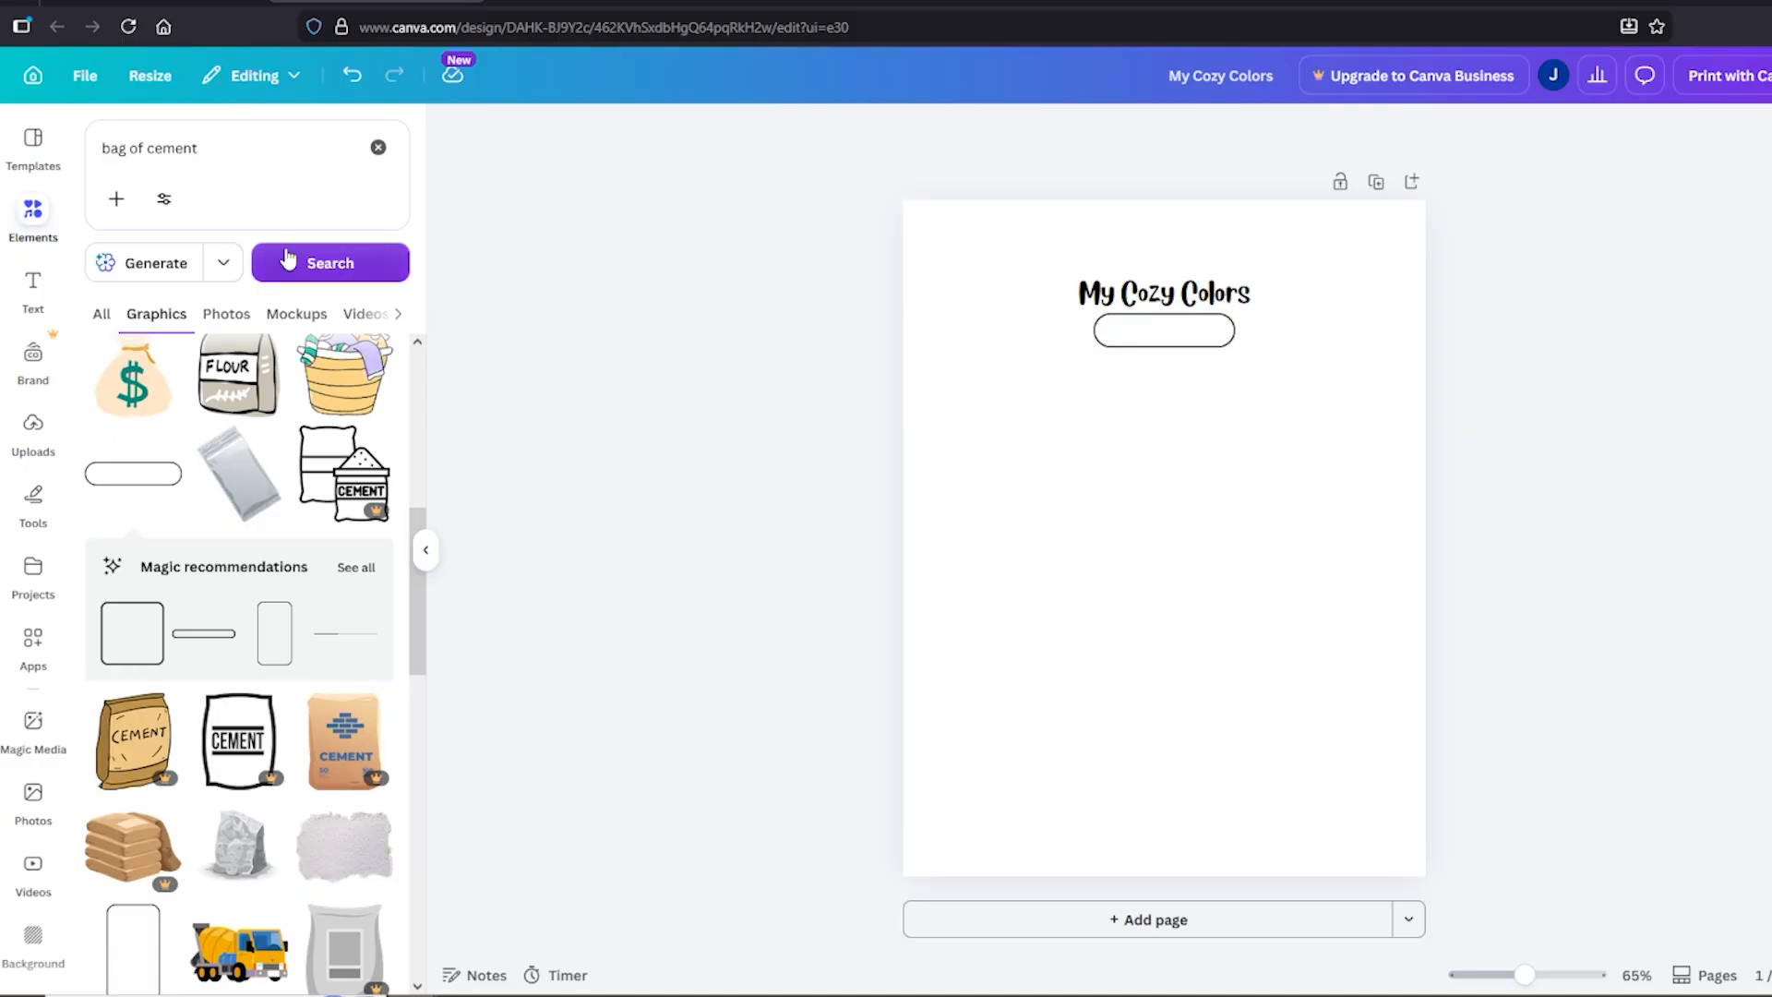
Search the graphics for "outlines" and add a small star outline below the title on the left side of the page
{"action": "left_click", "coordinate": [219, 150]}
{"action": "left_click_drag", "start_coordinate": [218, 151], "coordinate": [98, 147]}
{"action": "type", "text": "outlines"}
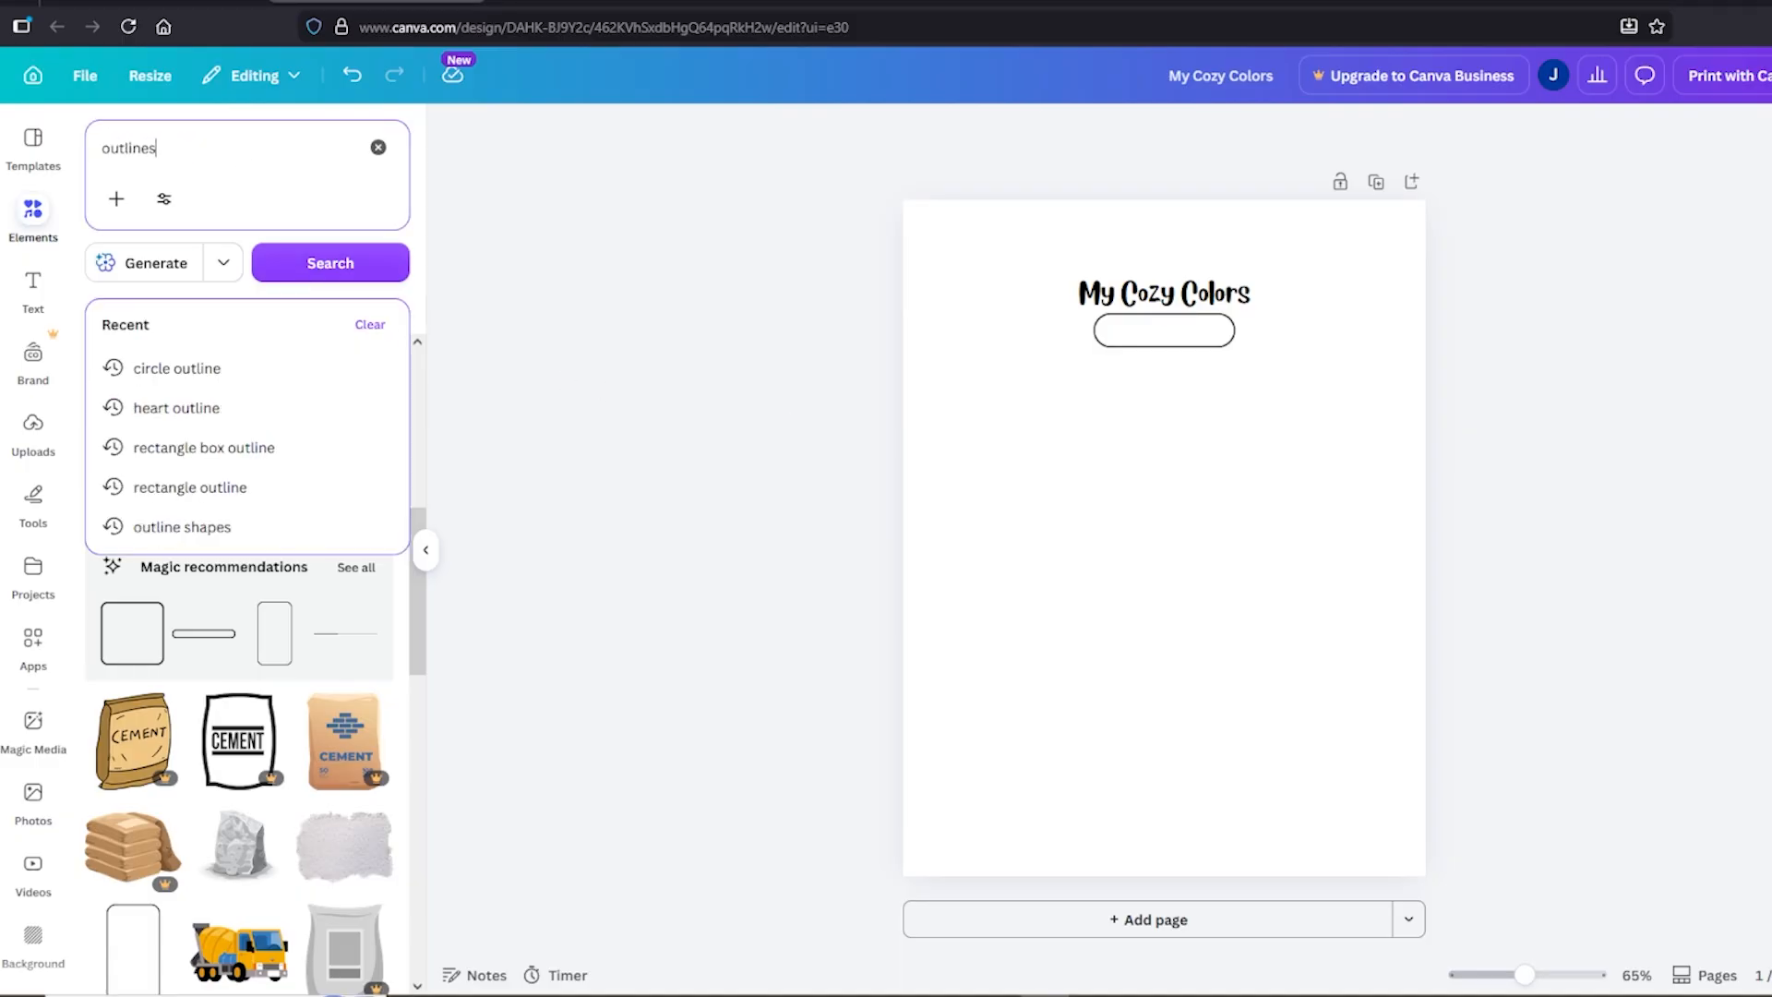
{"action": "key", "text": "Return"}
{"action": "scroll", "coordinate": [440, 498], "scroll_direction": "down", "scroll_amount": 5}
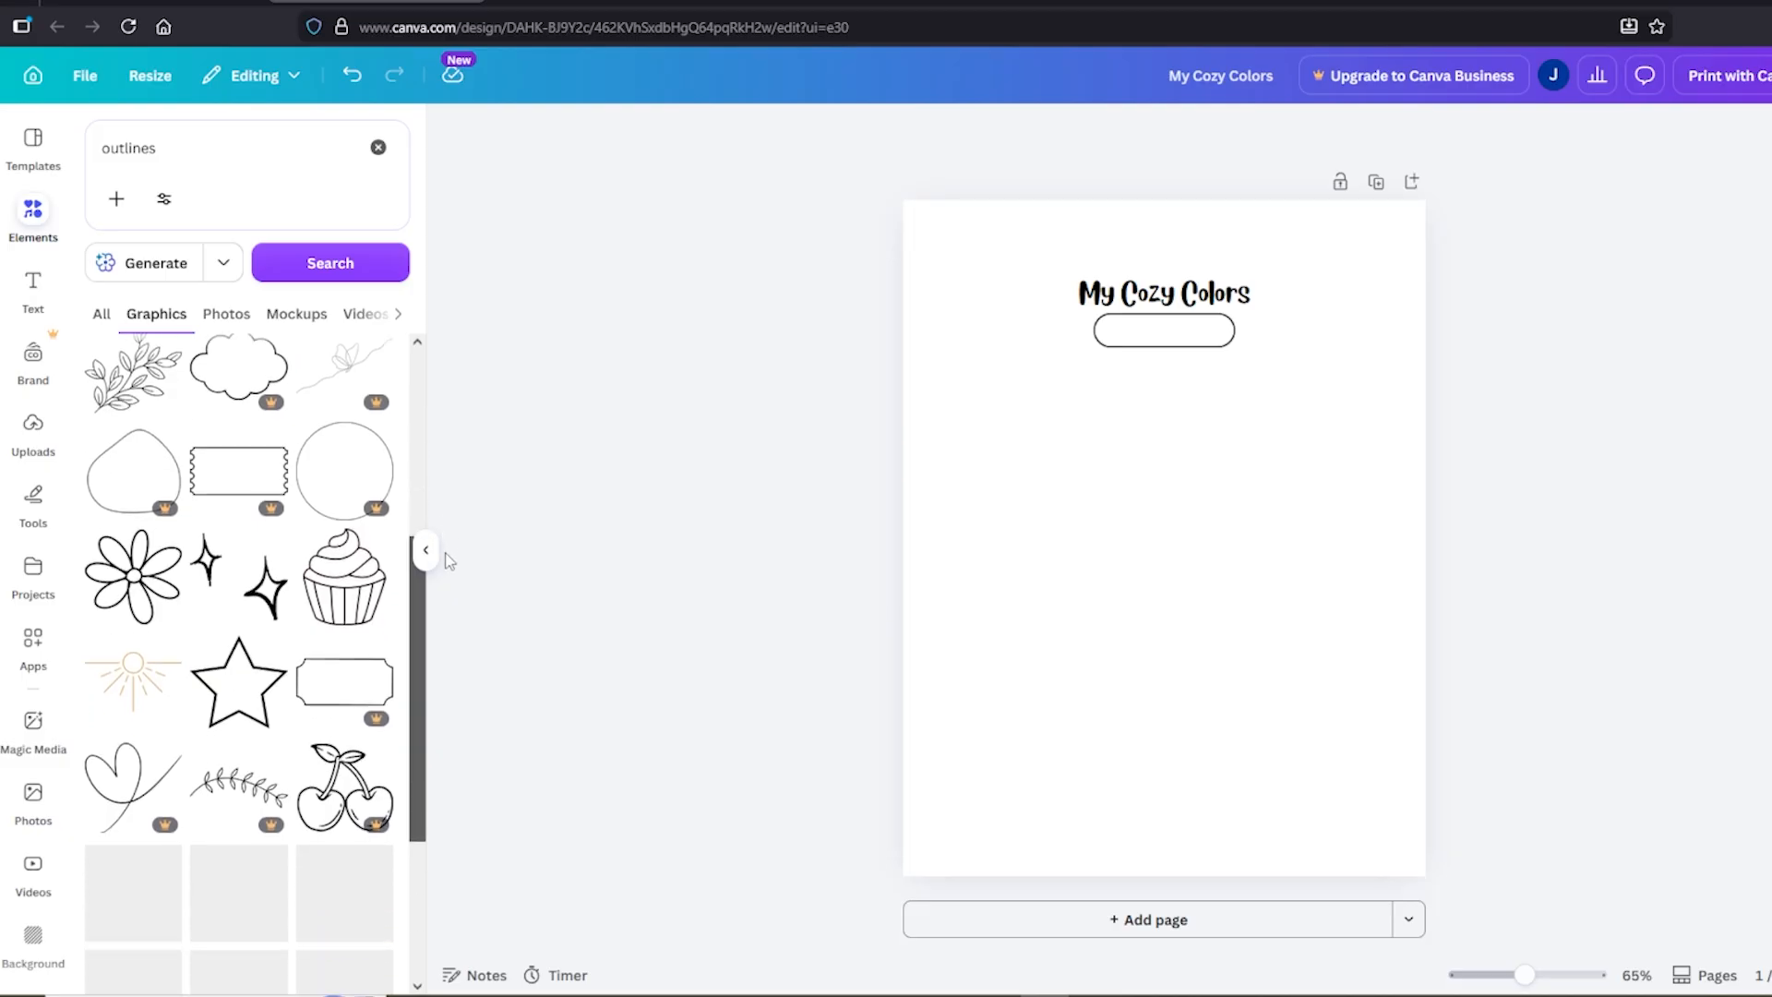
{"action": "left_click", "coordinate": [238, 637]}
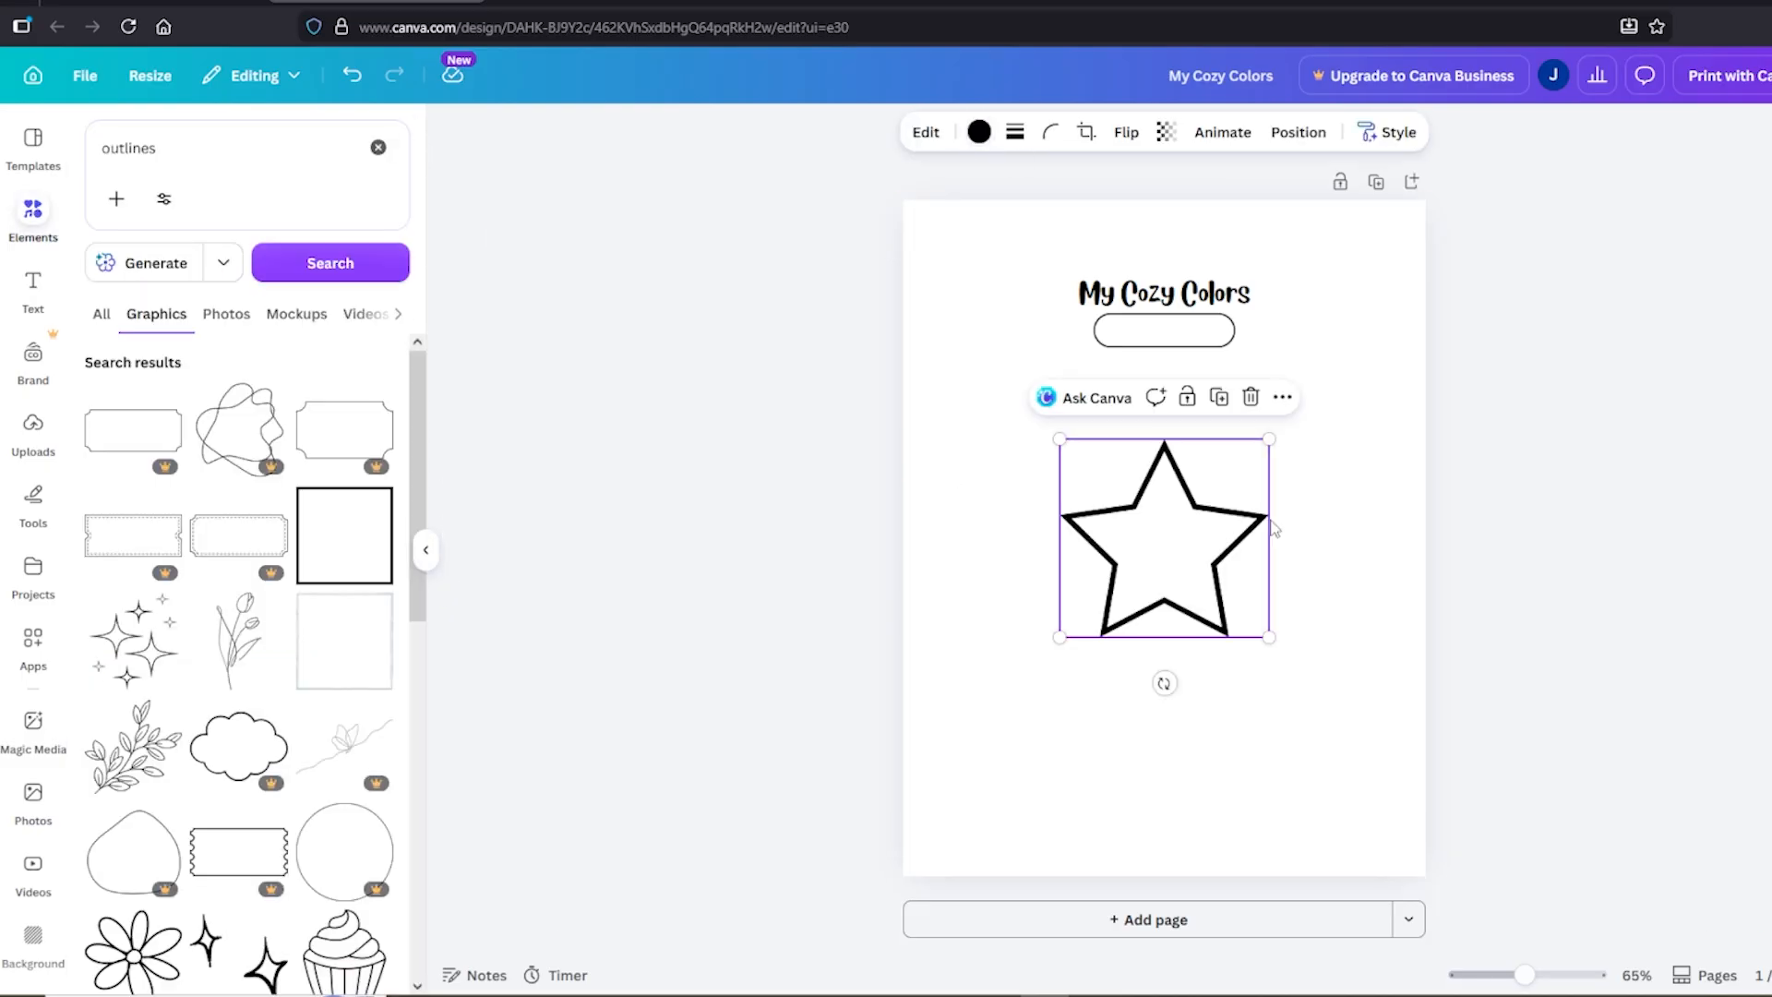
{"action": "left_click_drag", "start_coordinate": [1269, 637], "coordinate": [1015, 426]}
{"action": "left_click", "coordinate": [1187, 554]}
Add the flower outline, scale it down and place it directly below the star
{"action": "scroll", "coordinate": [348, 514], "scroll_direction": "down", "scroll_amount": 4}
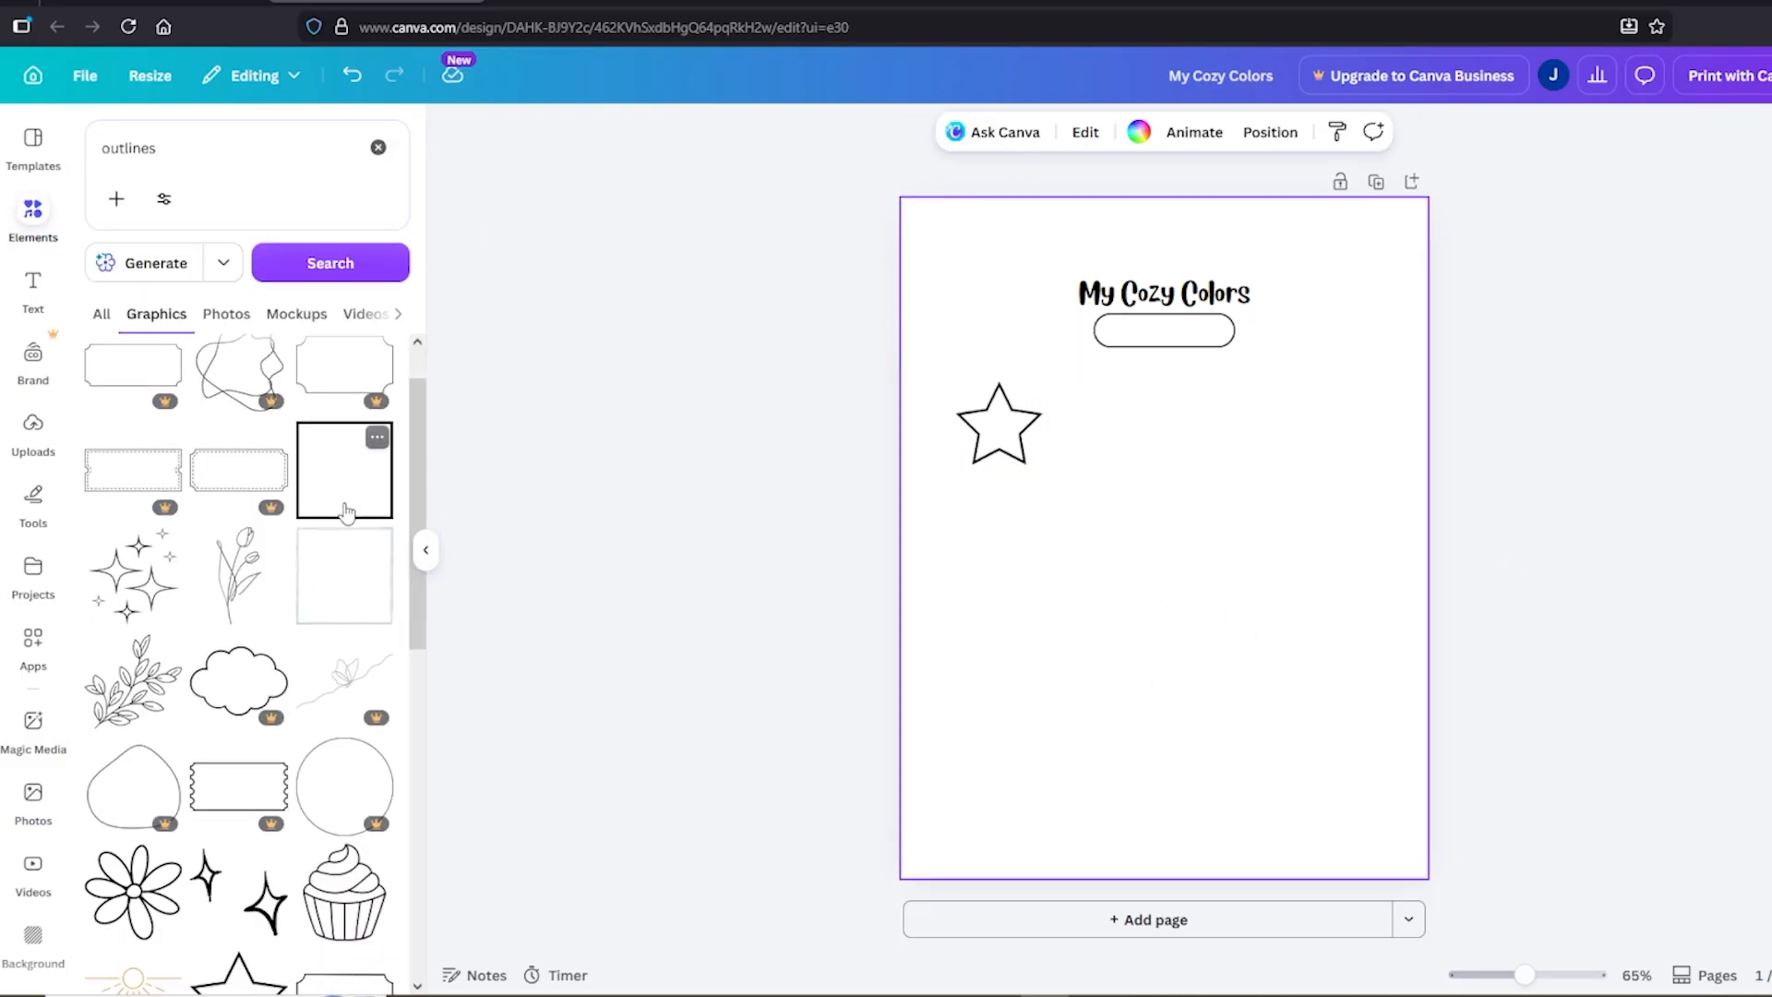
{"action": "scroll", "coordinate": [344, 553], "scroll_direction": "down", "scroll_amount": 2}
{"action": "left_click", "coordinate": [136, 499]}
{"action": "left_click_drag", "start_coordinate": [1370, 334], "coordinate": [1067, 642]}
{"action": "left_click_drag", "start_coordinate": [1013, 687], "coordinate": [1004, 539]}
{"action": "left_click", "coordinate": [618, 580]}
Add small cloud and butterfly outlines on the right side of the page, with the butterfly below the cloud
{"action": "scroll", "coordinate": [270, 524], "scroll_direction": "down", "scroll_amount": 4}
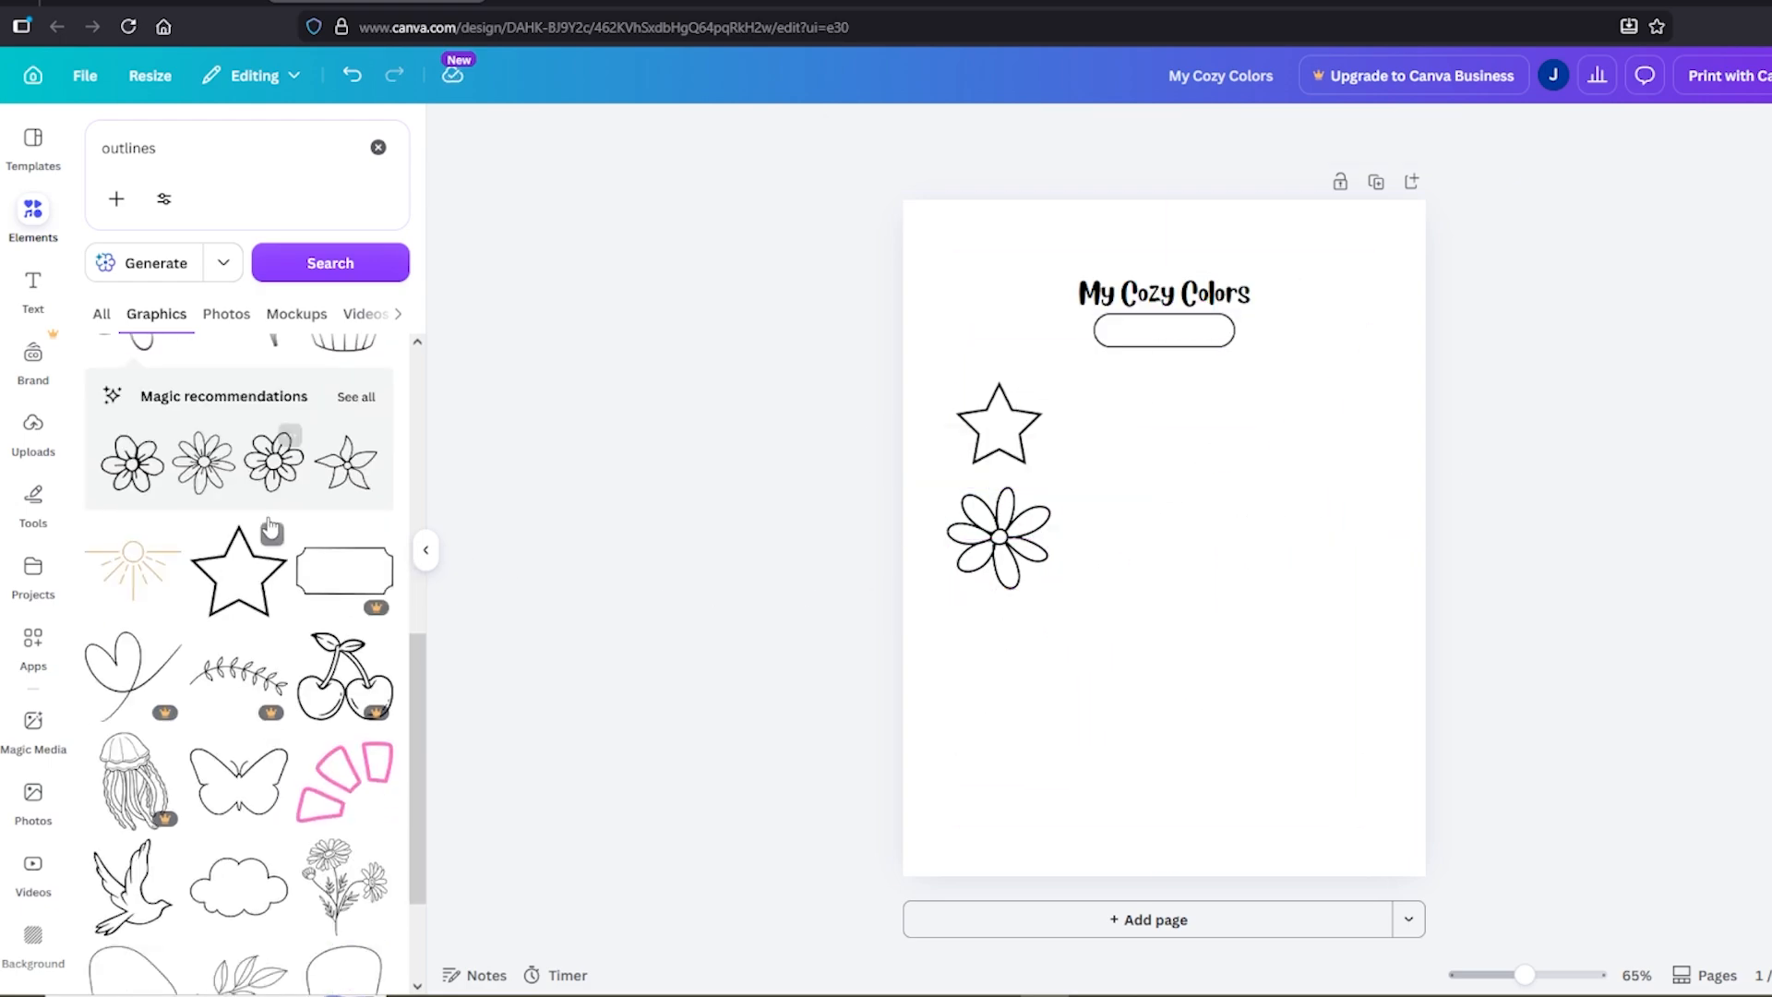
{"action": "left_click", "coordinate": [239, 693]}
{"action": "left_click_drag", "start_coordinate": [949, 701], "coordinate": [1259, 493]}
{"action": "left_click", "coordinate": [238, 514]}
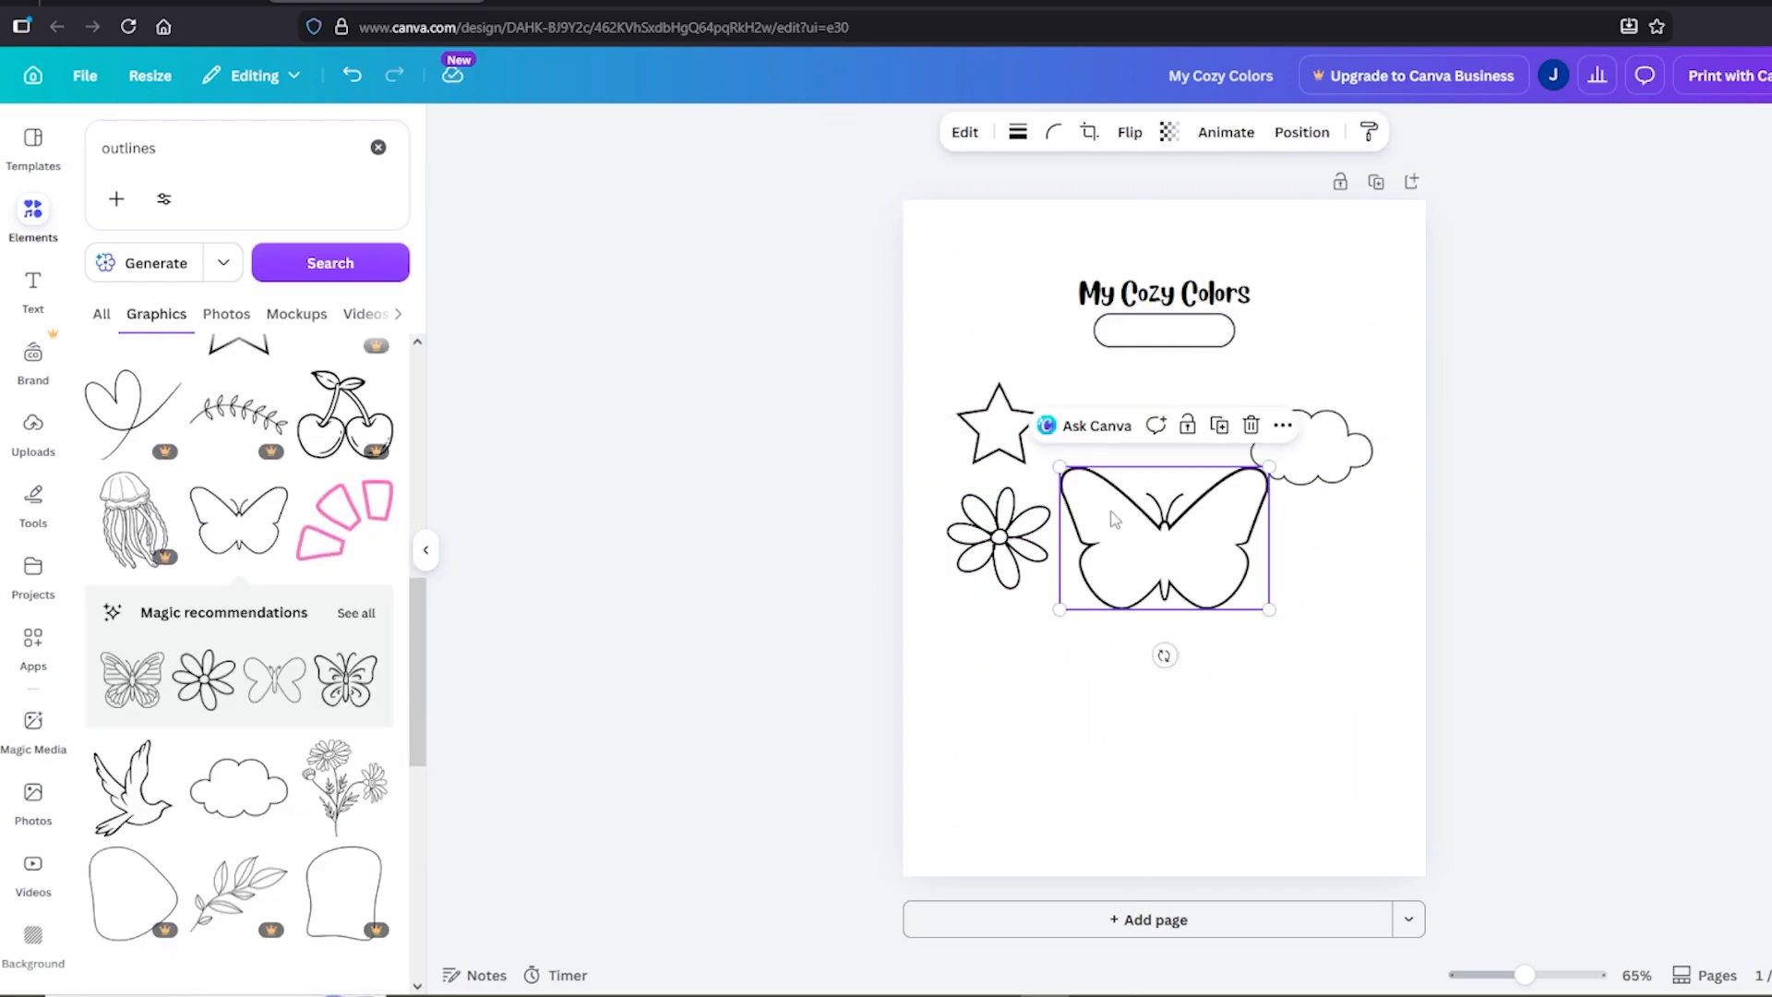
{"action": "left_click_drag", "start_coordinate": [1064, 462], "coordinate": [1251, 542]}
Add a small heart outline between the star and the cloud
{"action": "scroll", "coordinate": [277, 591], "scroll_direction": "down", "scroll_amount": 5}
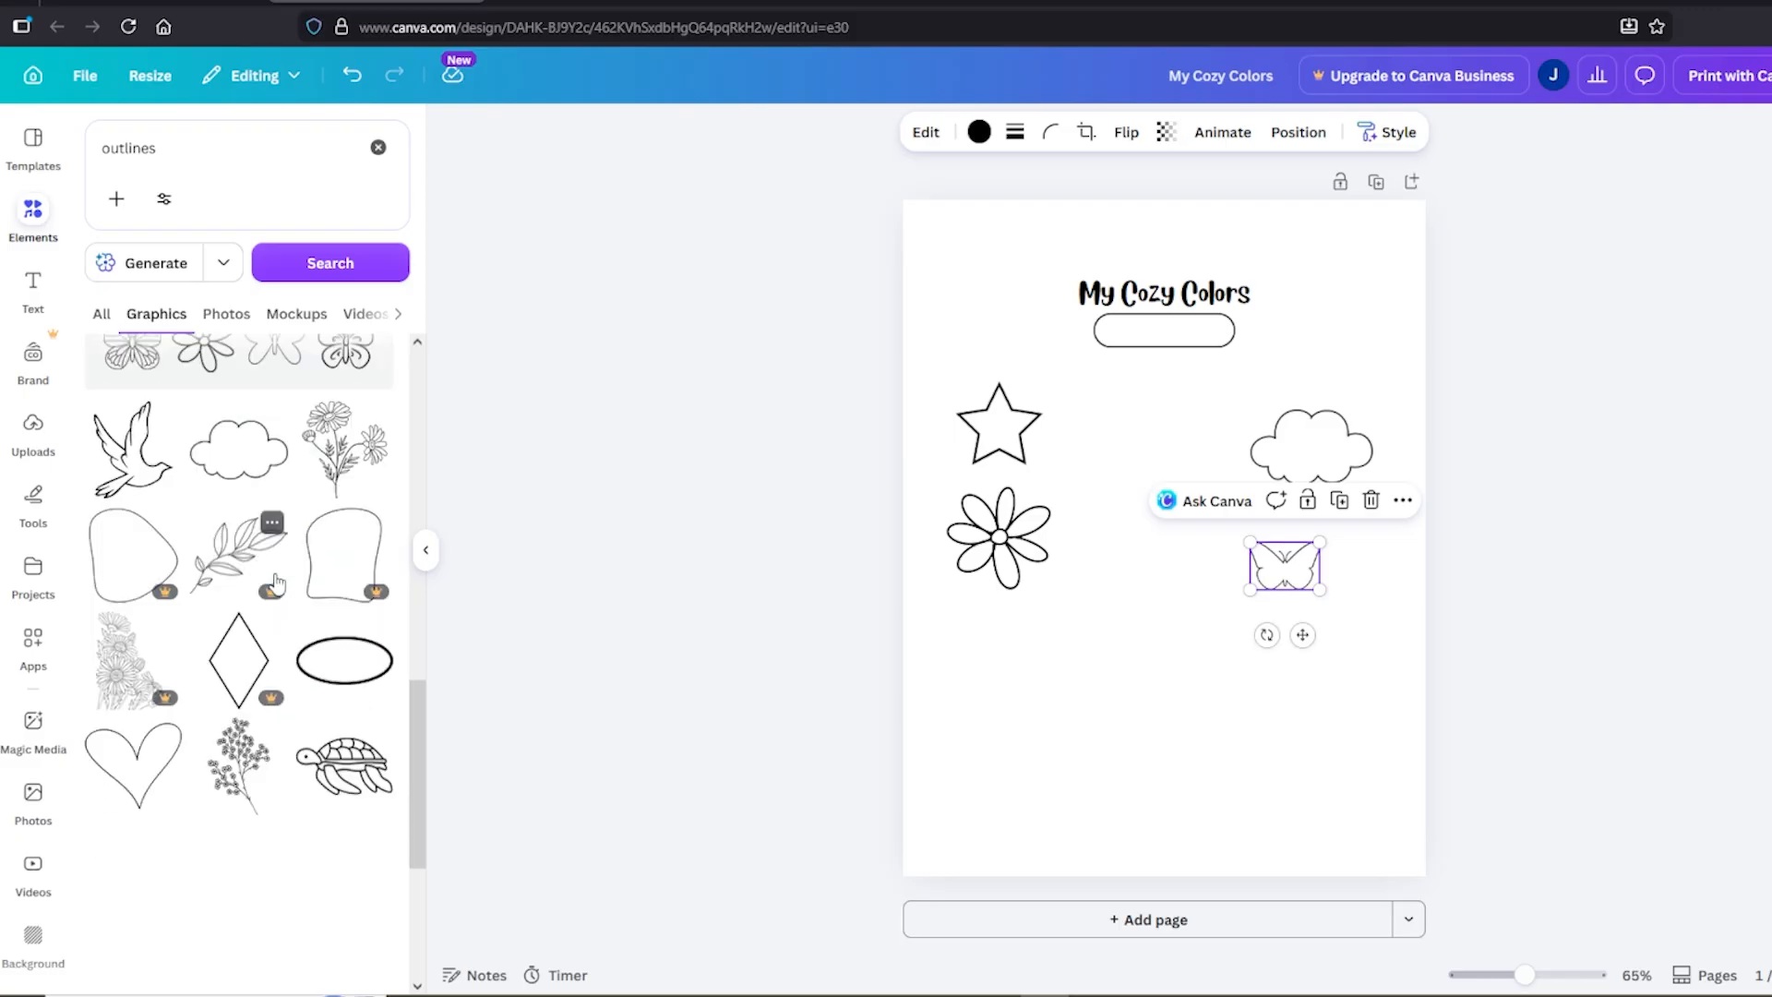
{"action": "scroll", "coordinate": [277, 574], "scroll_direction": "down", "scroll_amount": 3}
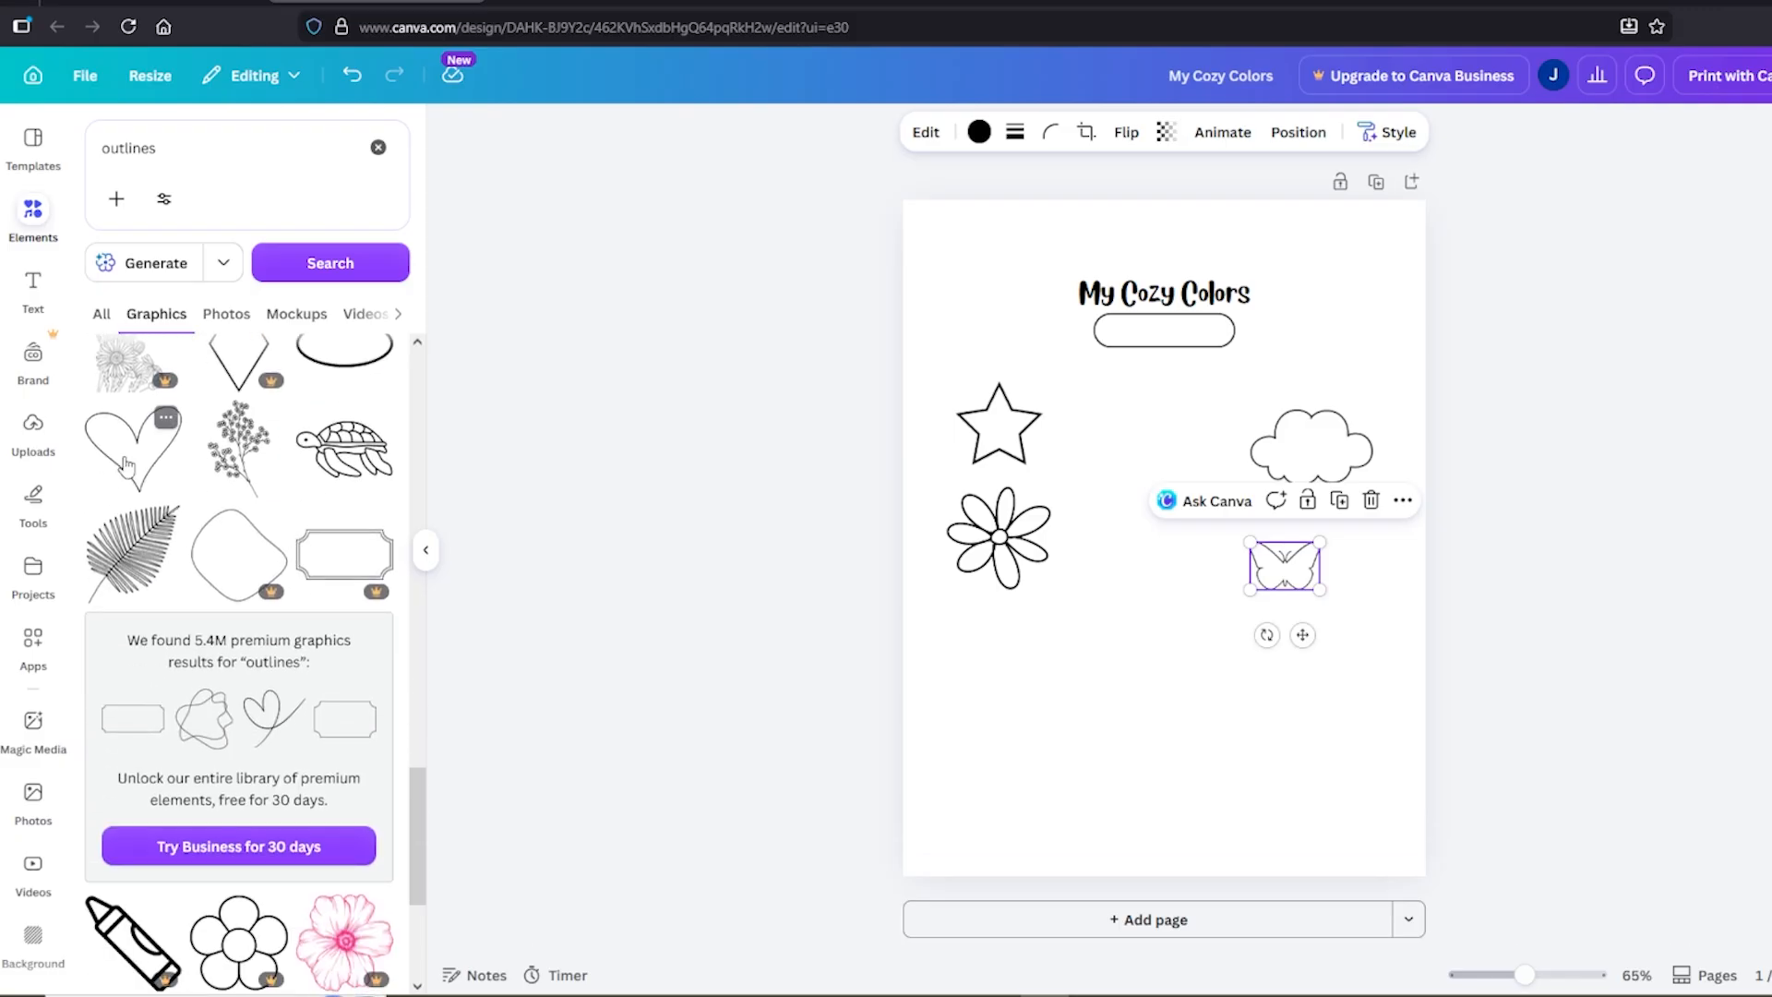
{"action": "left_click_drag", "start_coordinate": [138, 439], "coordinate": [1149, 579]}
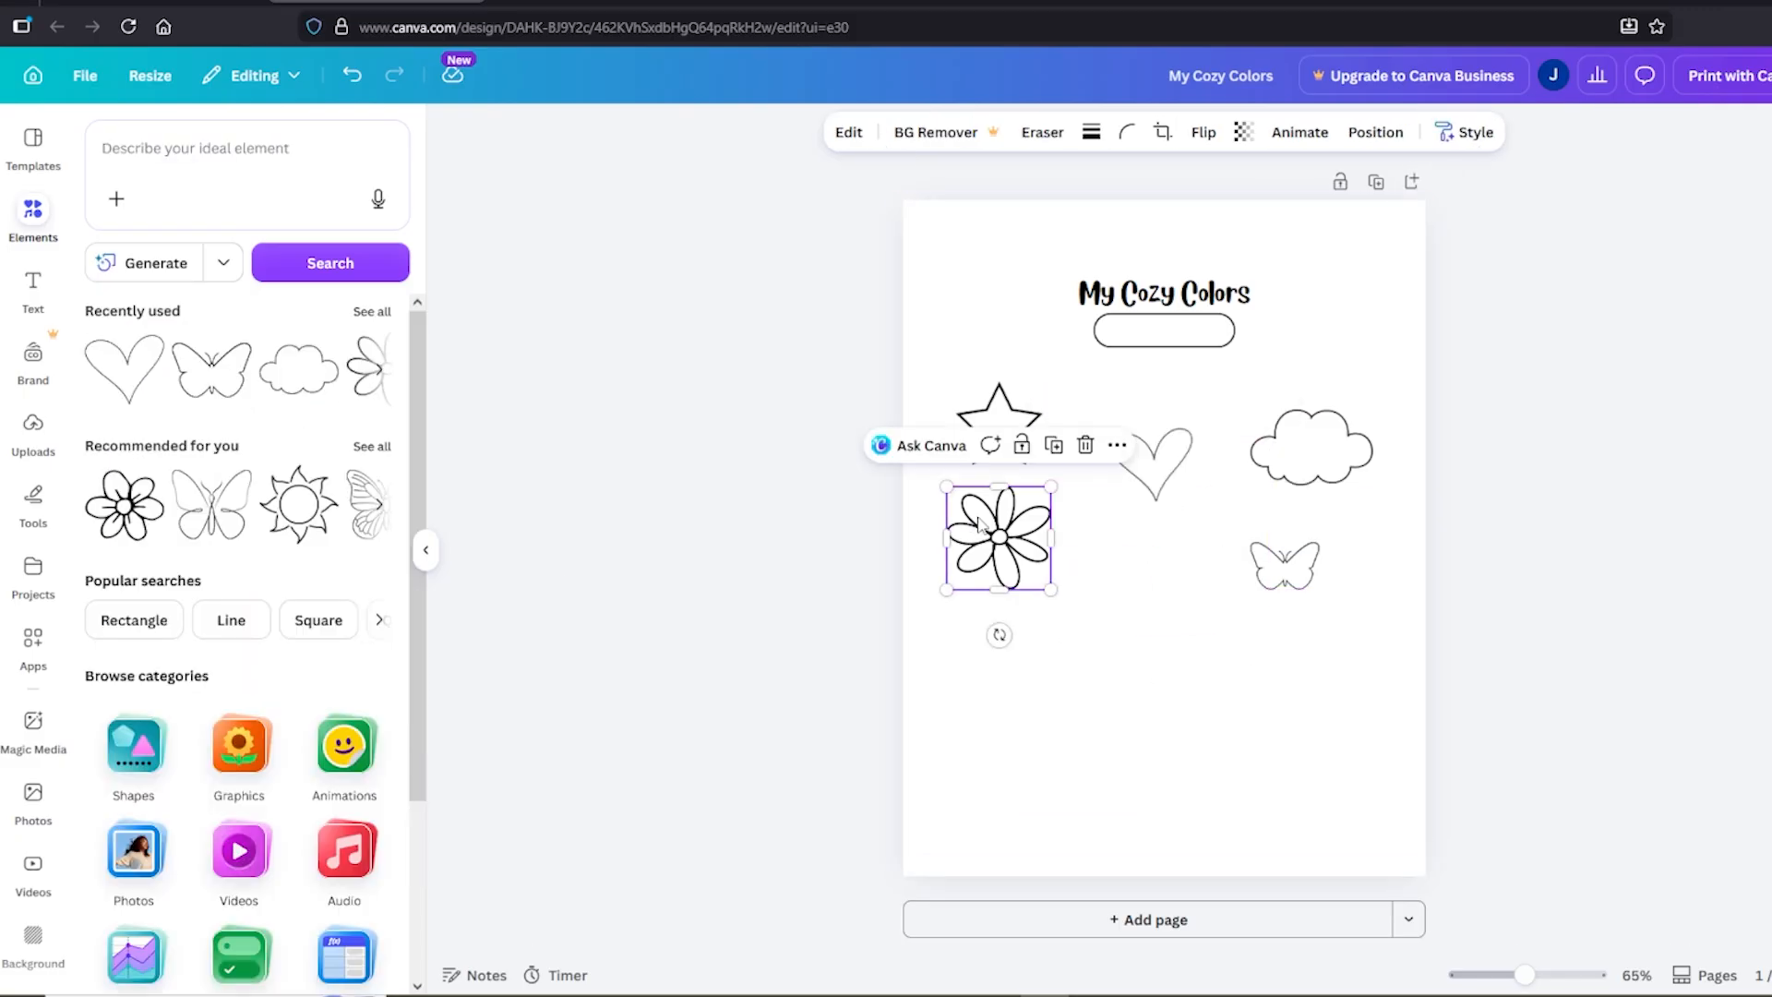
Delete the flower, star, heart, cloud and butterfly outlines from the page
{"action": "key", "text": "Delete"}
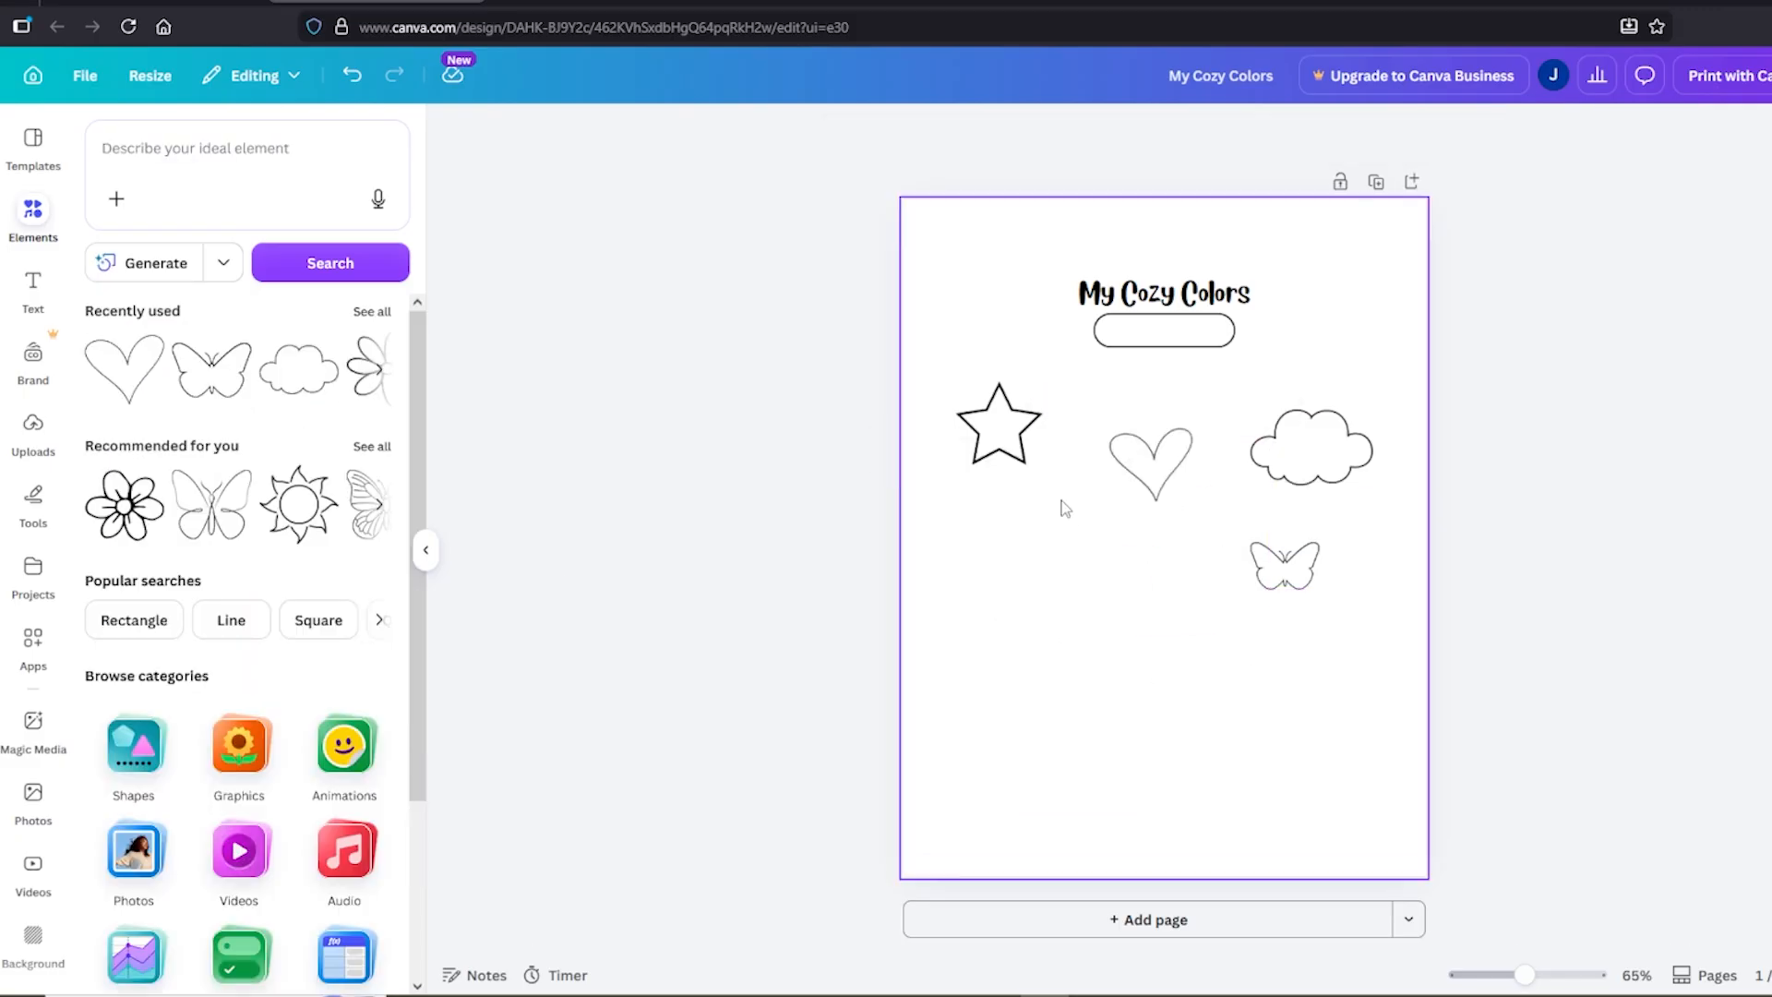
{"action": "left_click", "coordinate": [999, 411]}
{"action": "key", "text": "Delete"}
{"action": "left_click", "coordinate": [1154, 461]}
{"action": "key", "text": "Delete"}
{"action": "left_click", "coordinate": [1294, 477]}
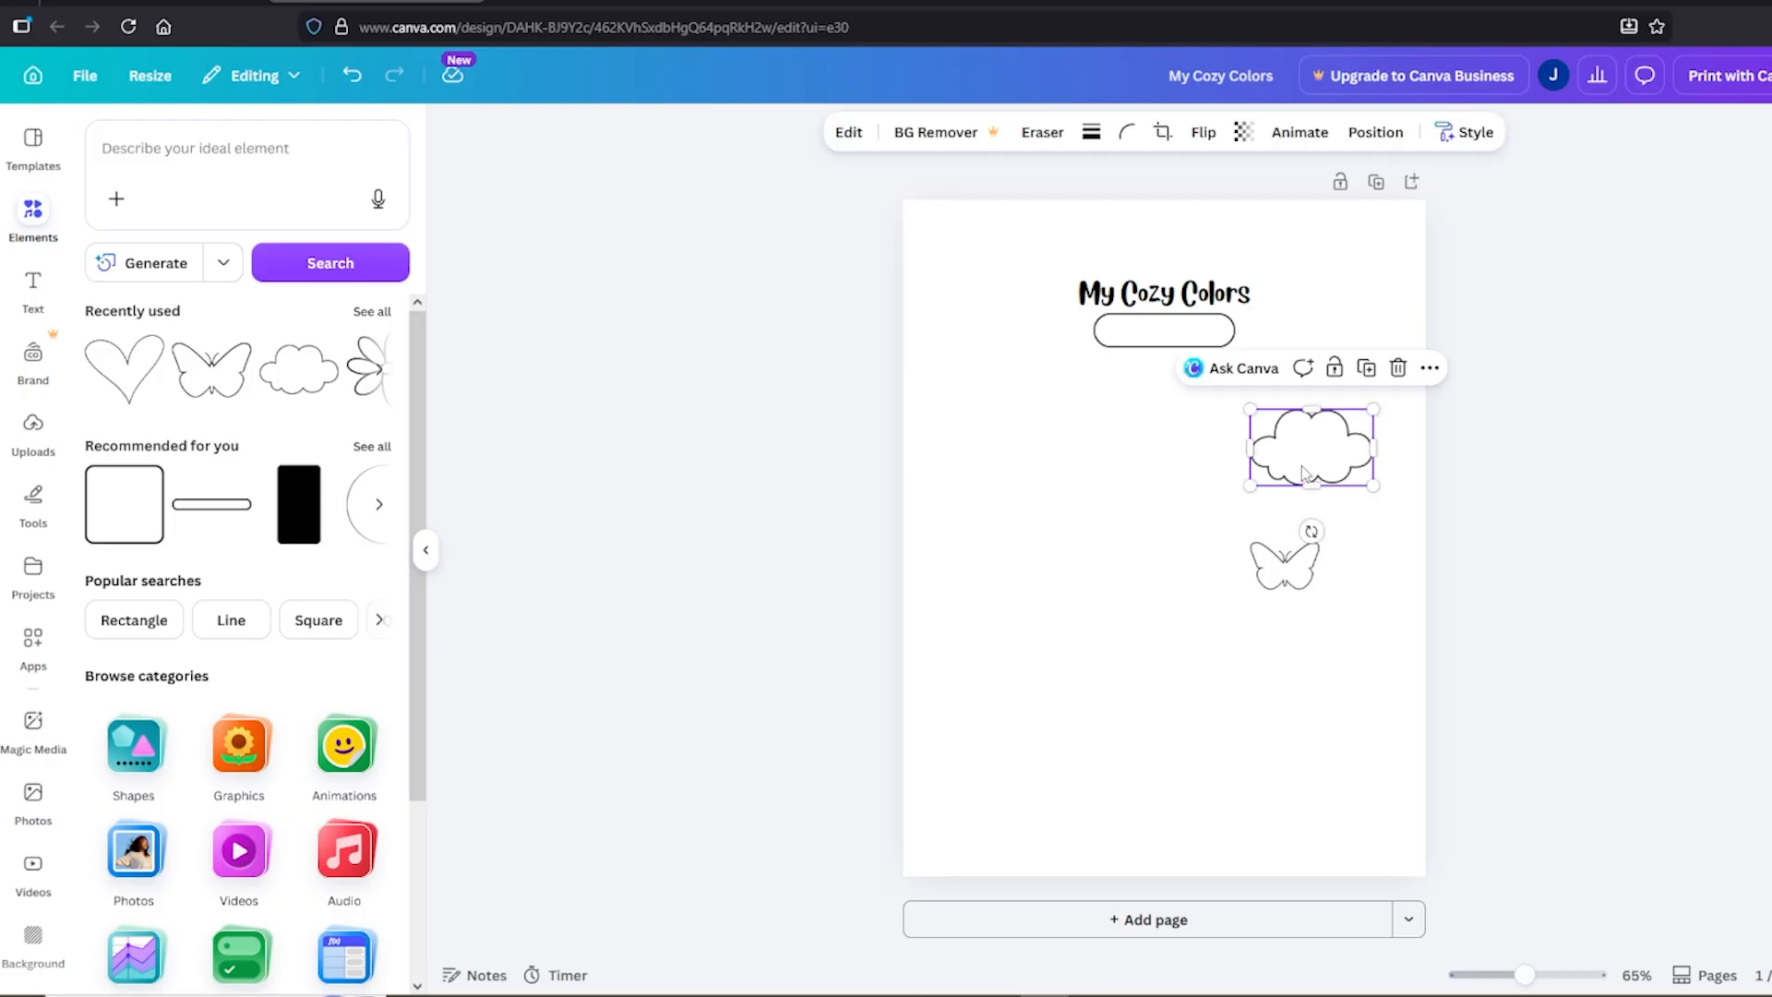
{"action": "key", "text": "Delete"}
{"action": "left_click", "coordinate": [1305, 559]}
{"action": "key", "text": "Delete"}
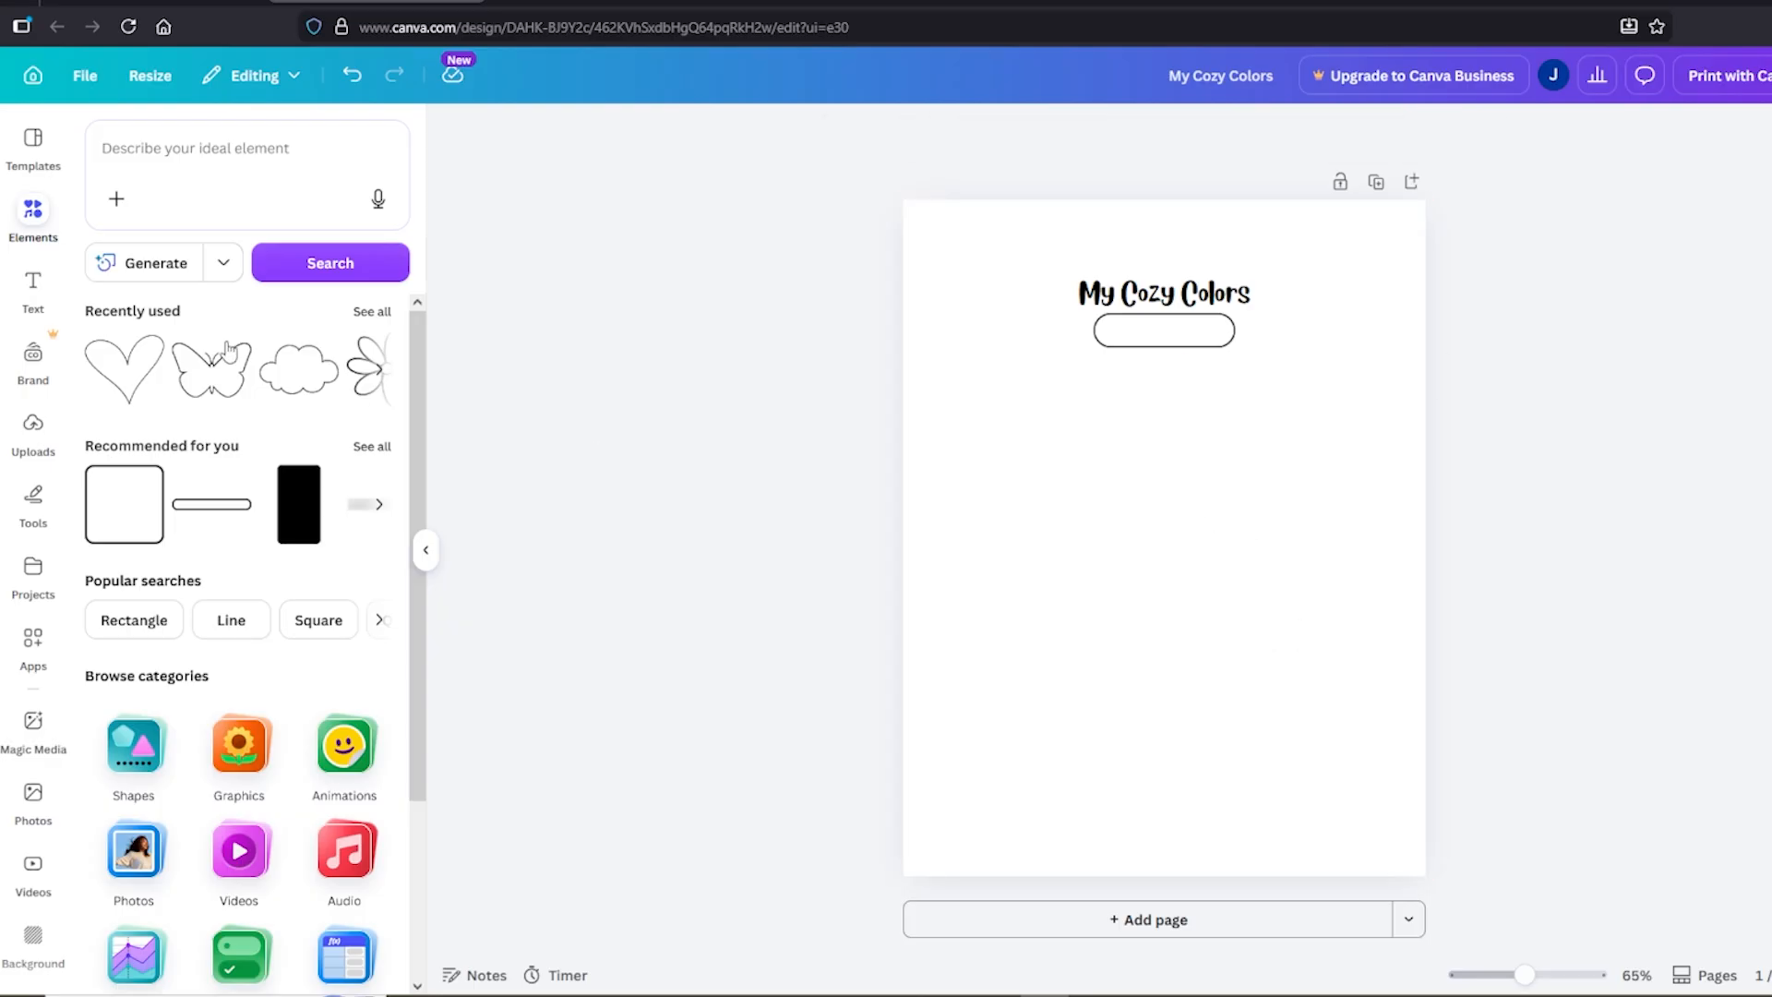
Search the graphics for "outline heart" and insert the graphic with three scattered hearts
{"action": "left_click", "coordinate": [157, 156]}
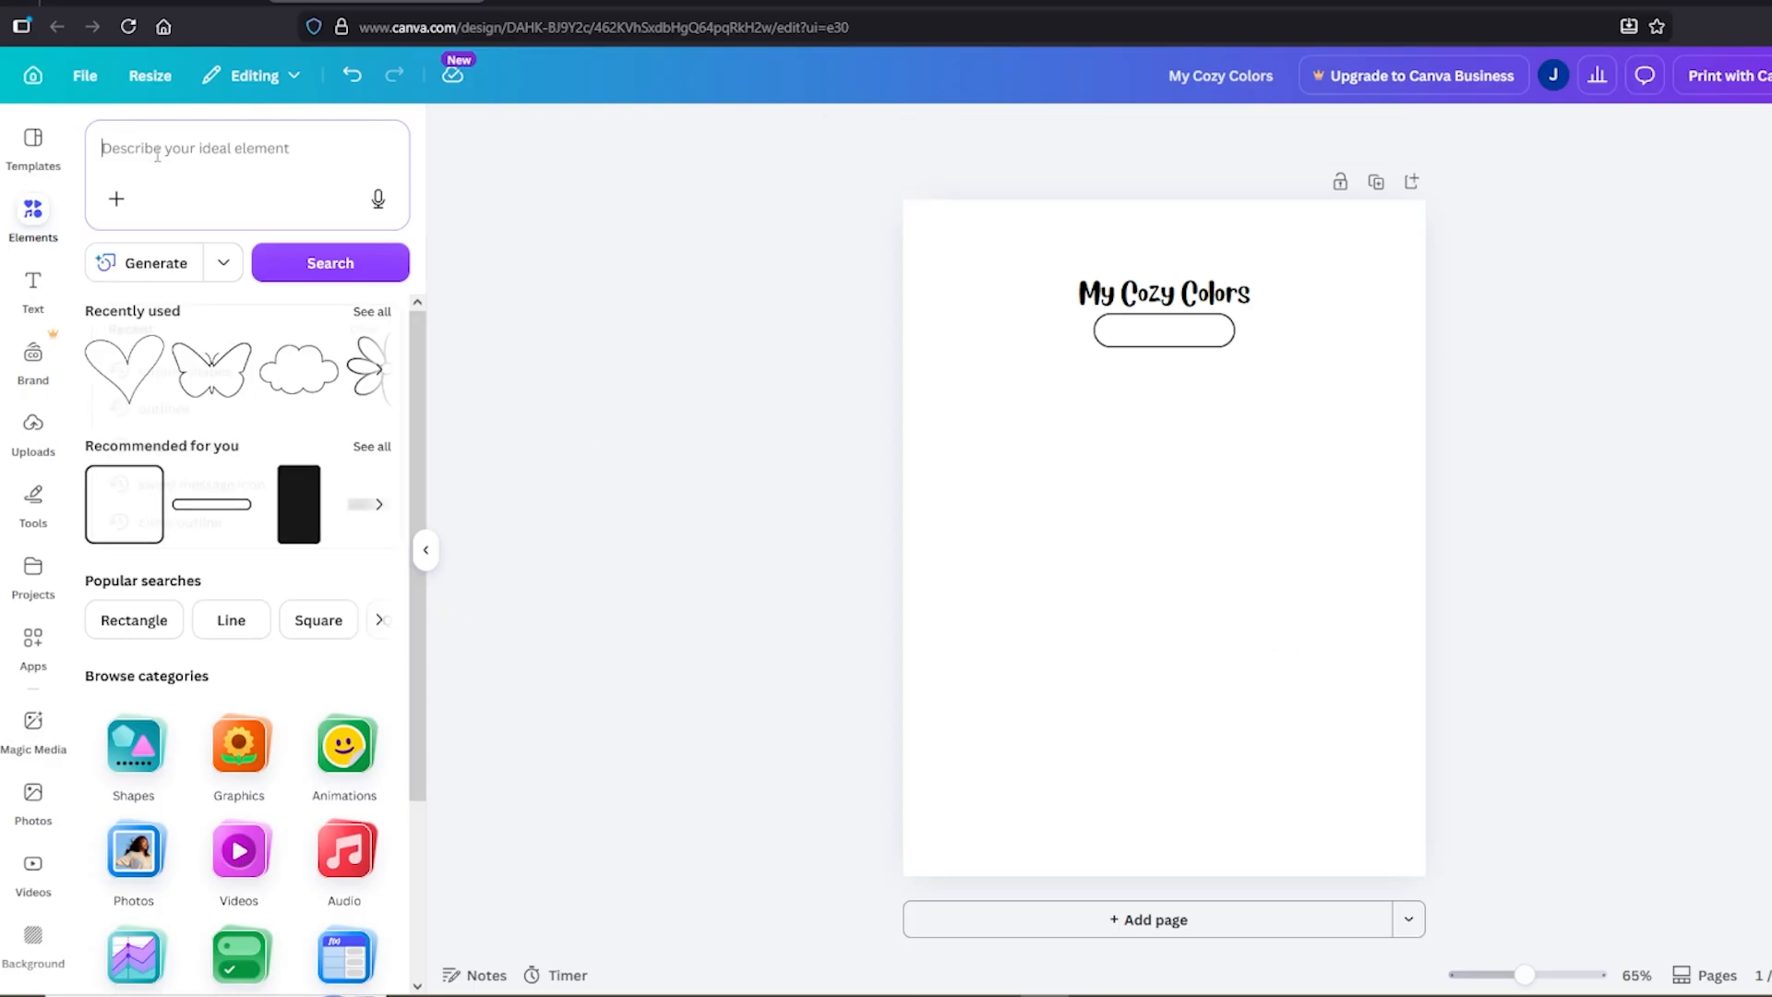
{"action": "type", "text": "outline heart"}
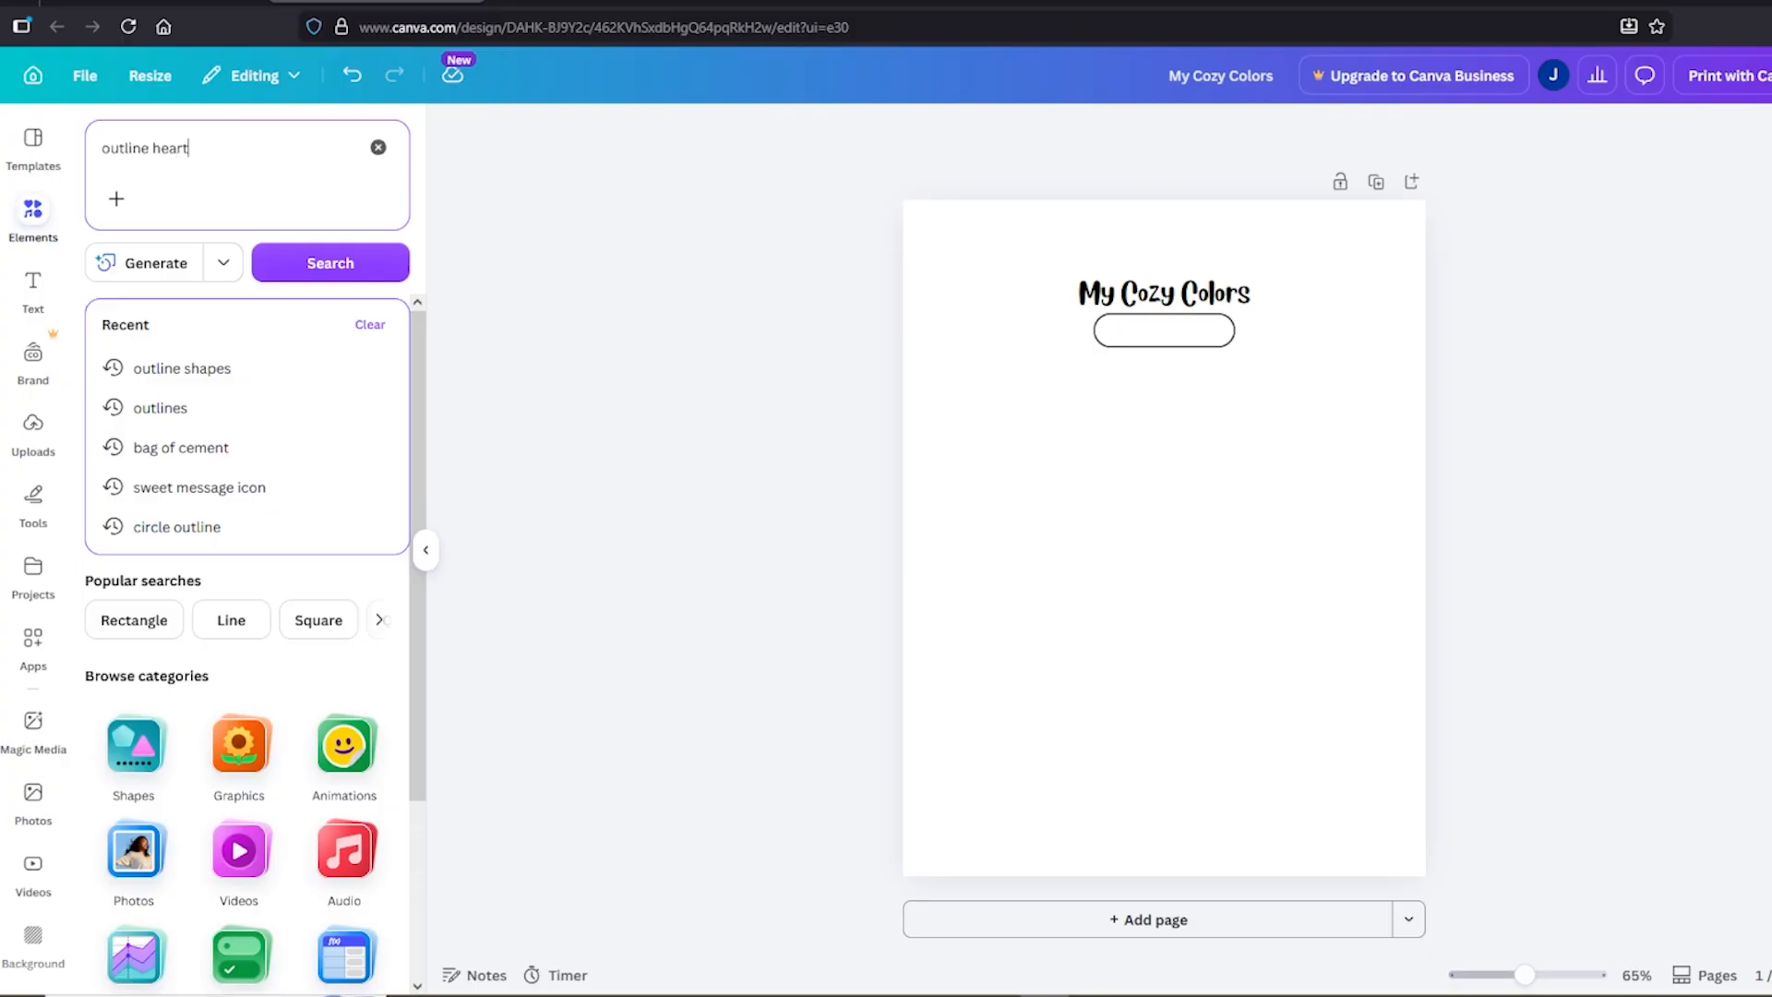
{"action": "key", "text": "Return"}
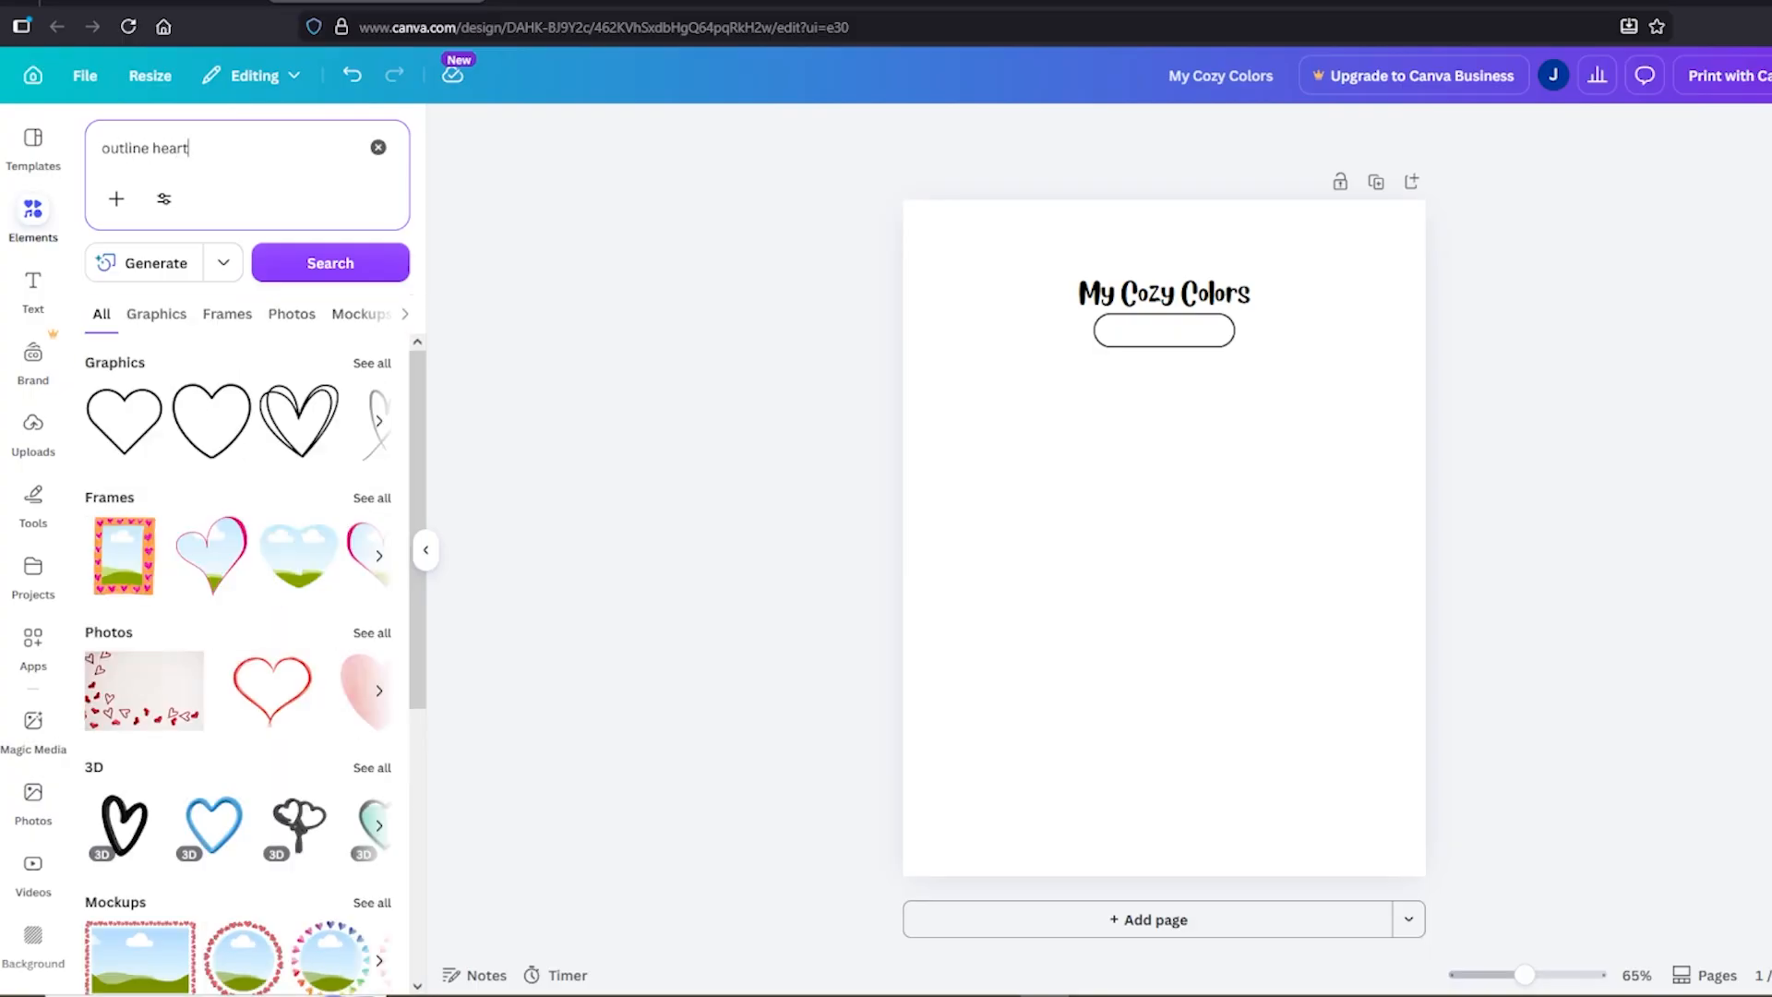
{"action": "left_click", "coordinate": [373, 363]}
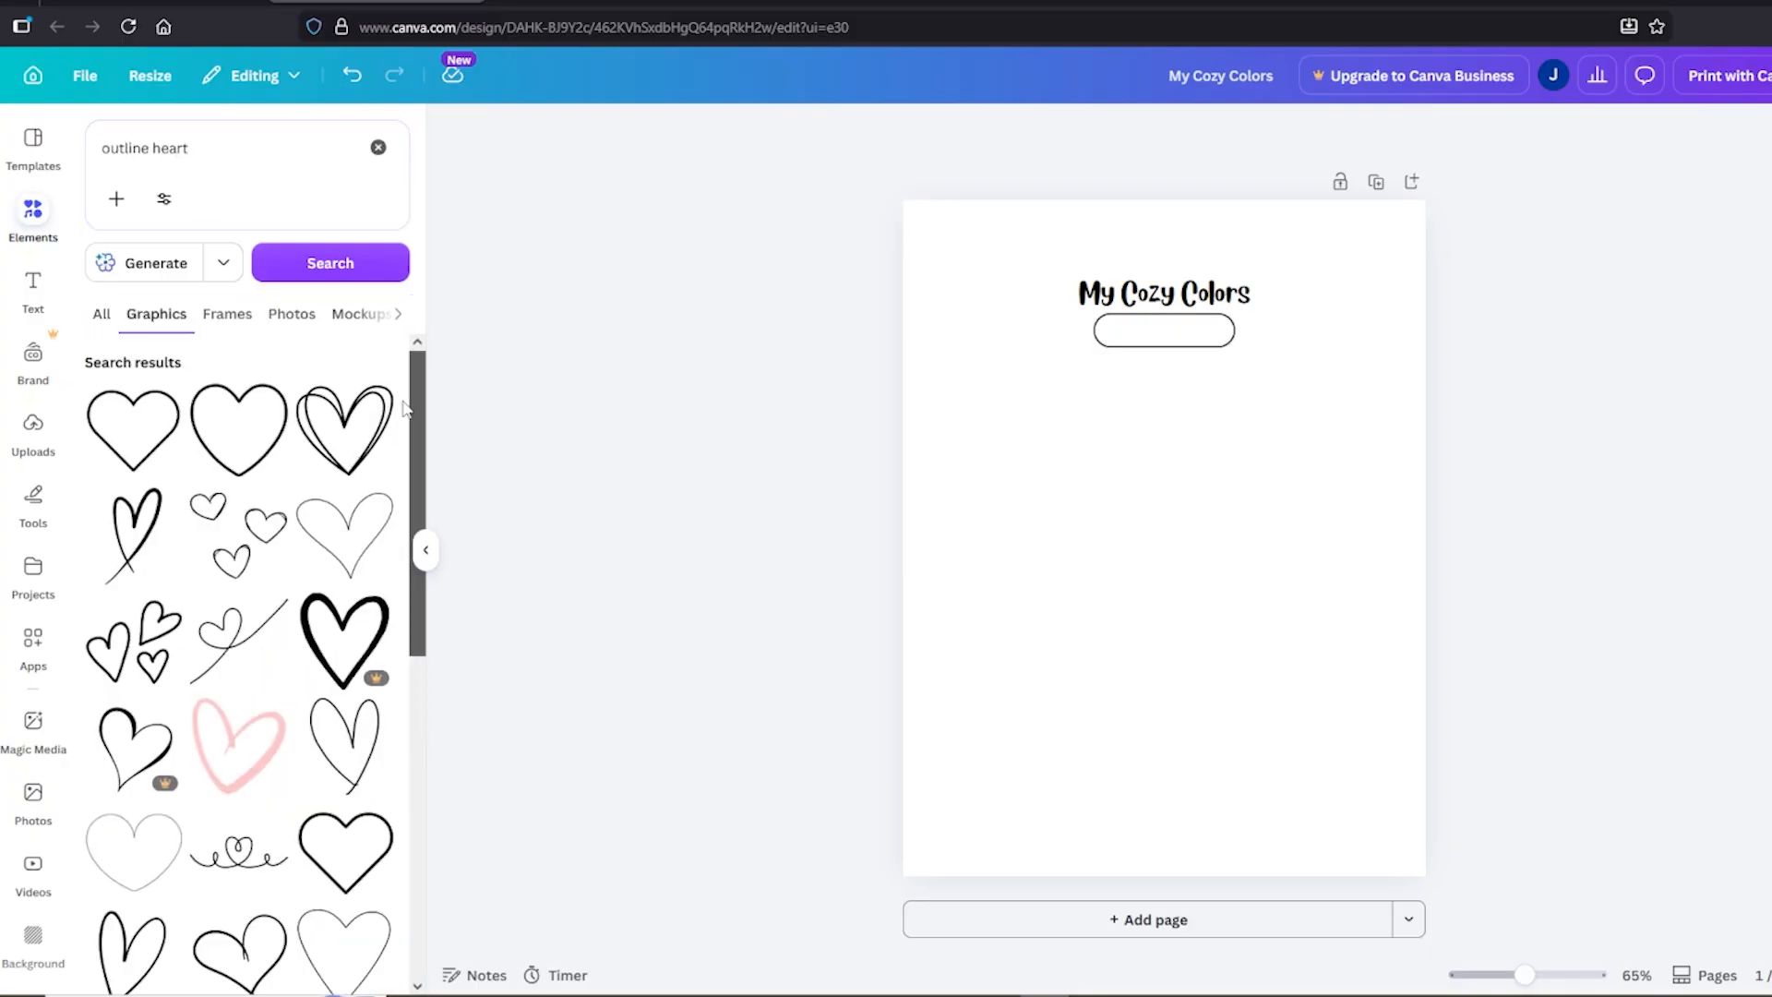
{"action": "left_click", "coordinate": [234, 554]}
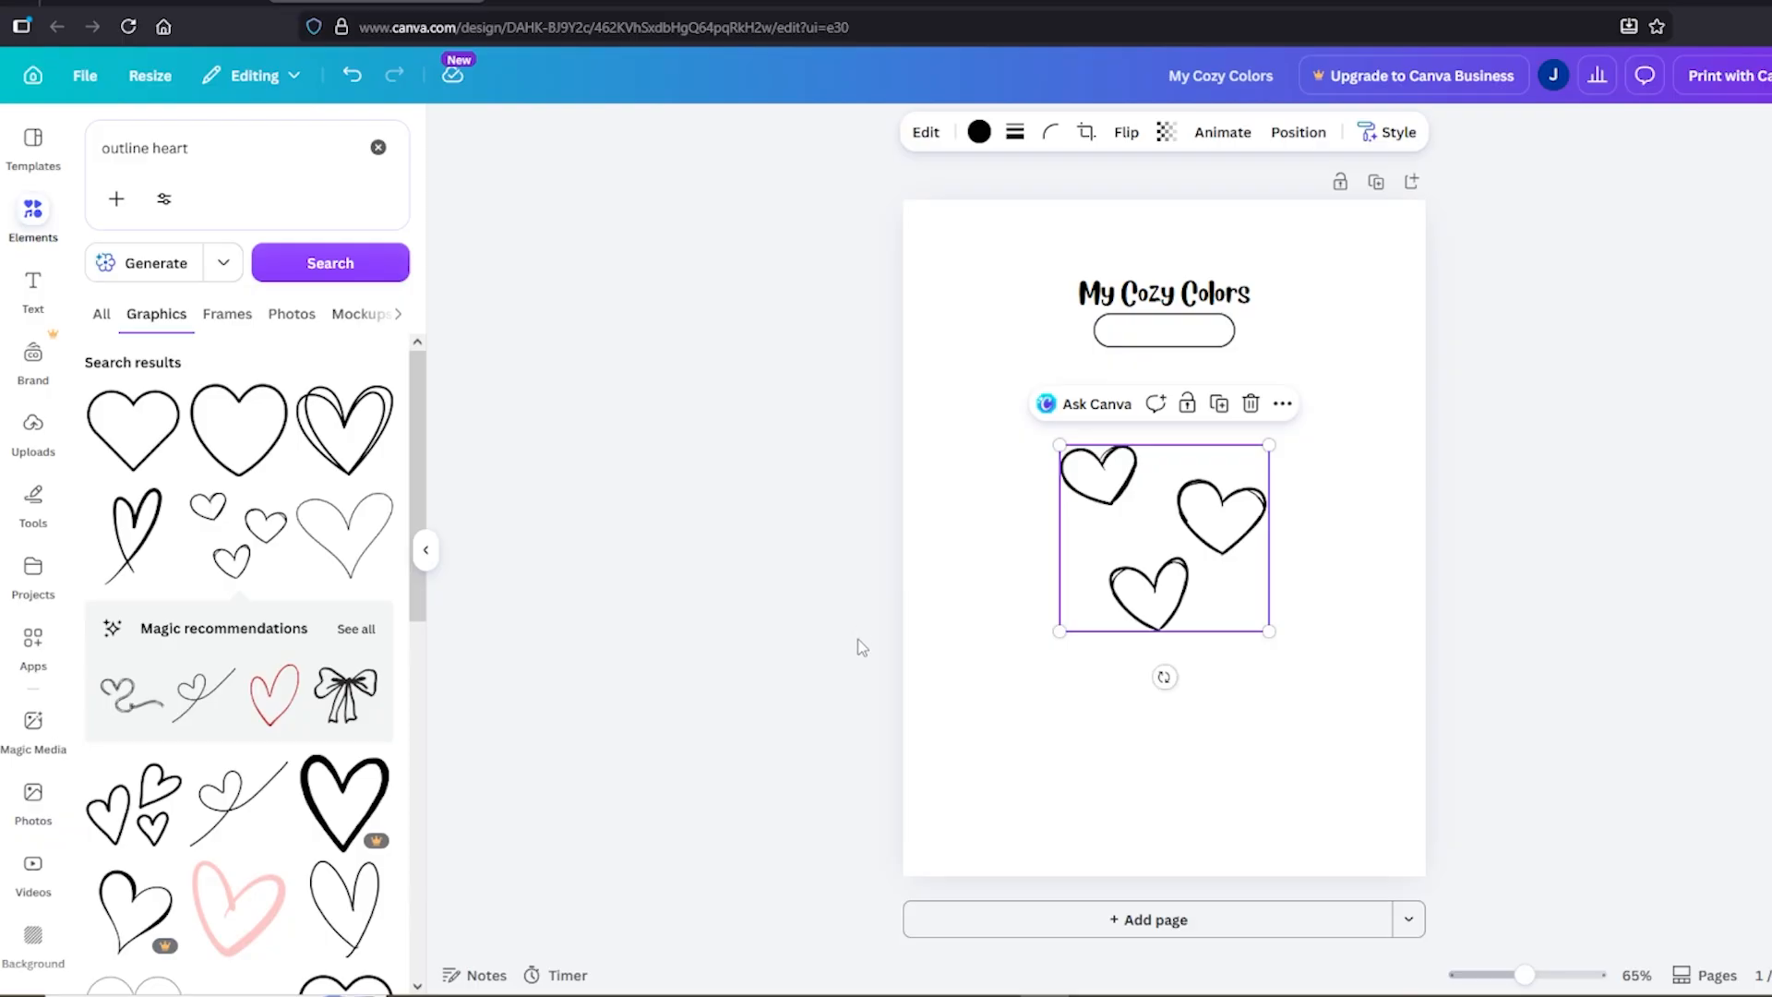
Shrink the three-hearts graphic to sit right of the title, and place a horizontally flipped duplicate on the title's left side
{"action": "left_click_drag", "start_coordinate": [1269, 445], "coordinate": [1386, 252]}
{"action": "left_click_drag", "start_coordinate": [1361, 321], "coordinate": [1035, 287]}
{"action": "key", "text": "ctrl+d"}
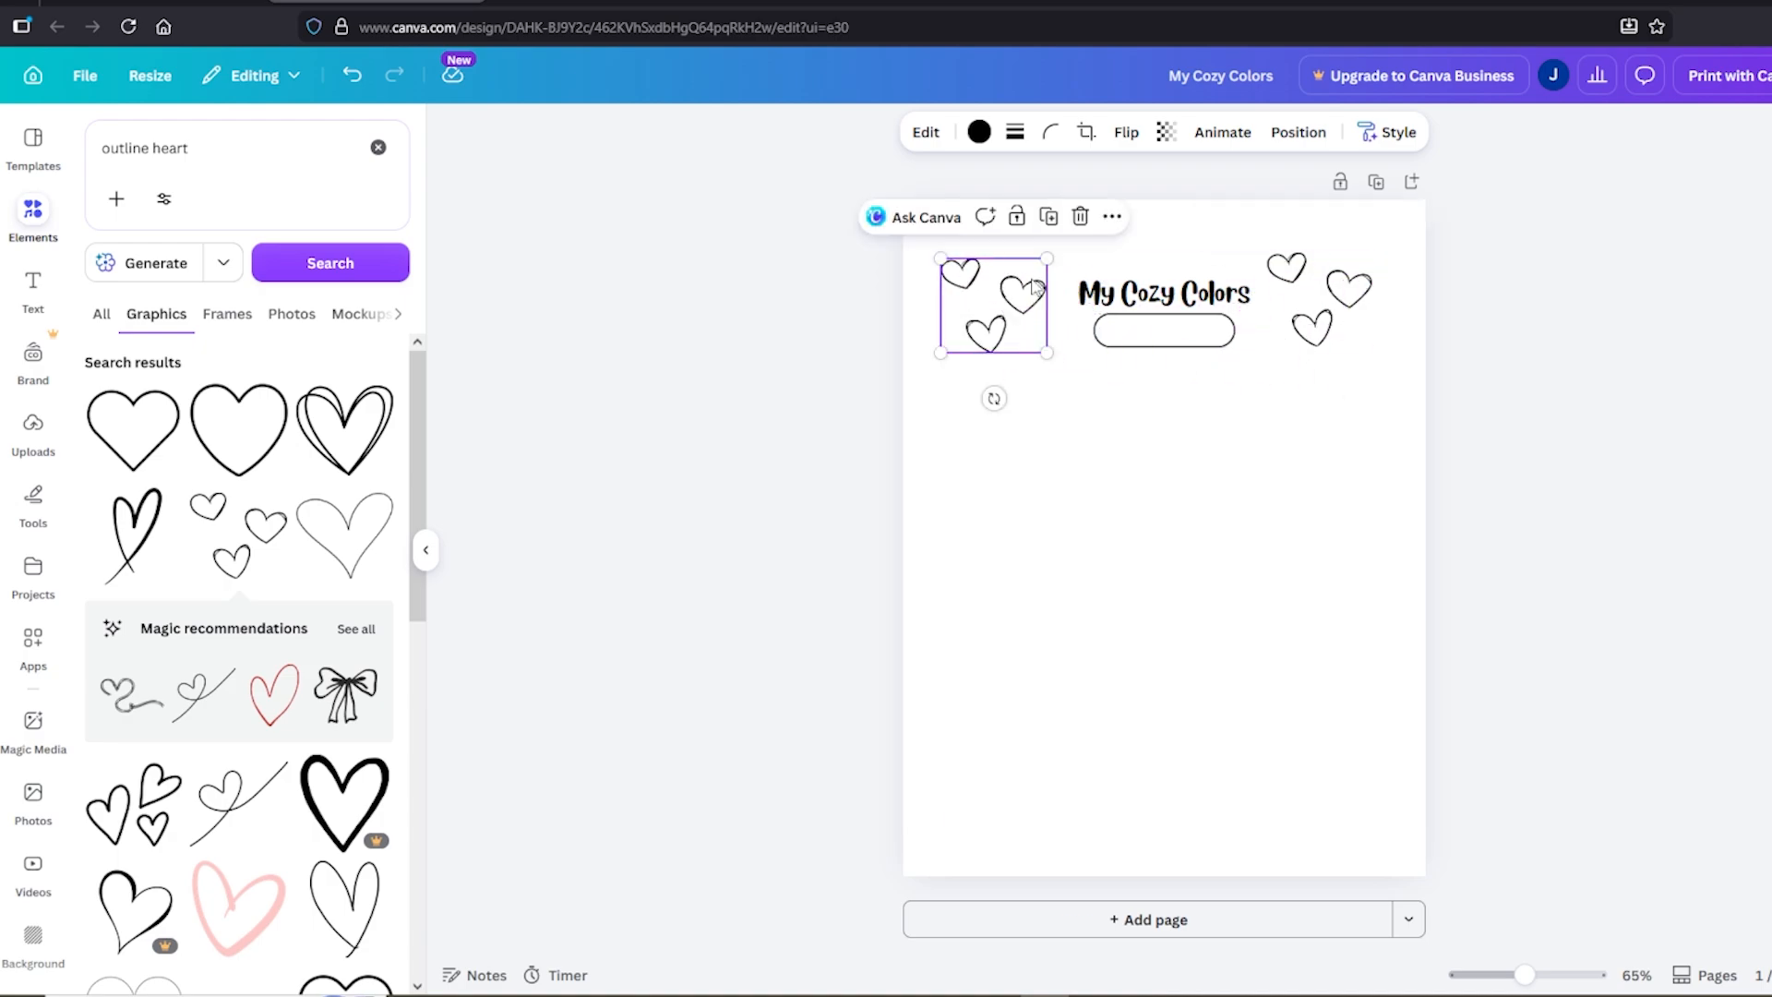
{"action": "left_click", "coordinate": [1123, 135]}
{"action": "left_click", "coordinate": [1122, 185]}
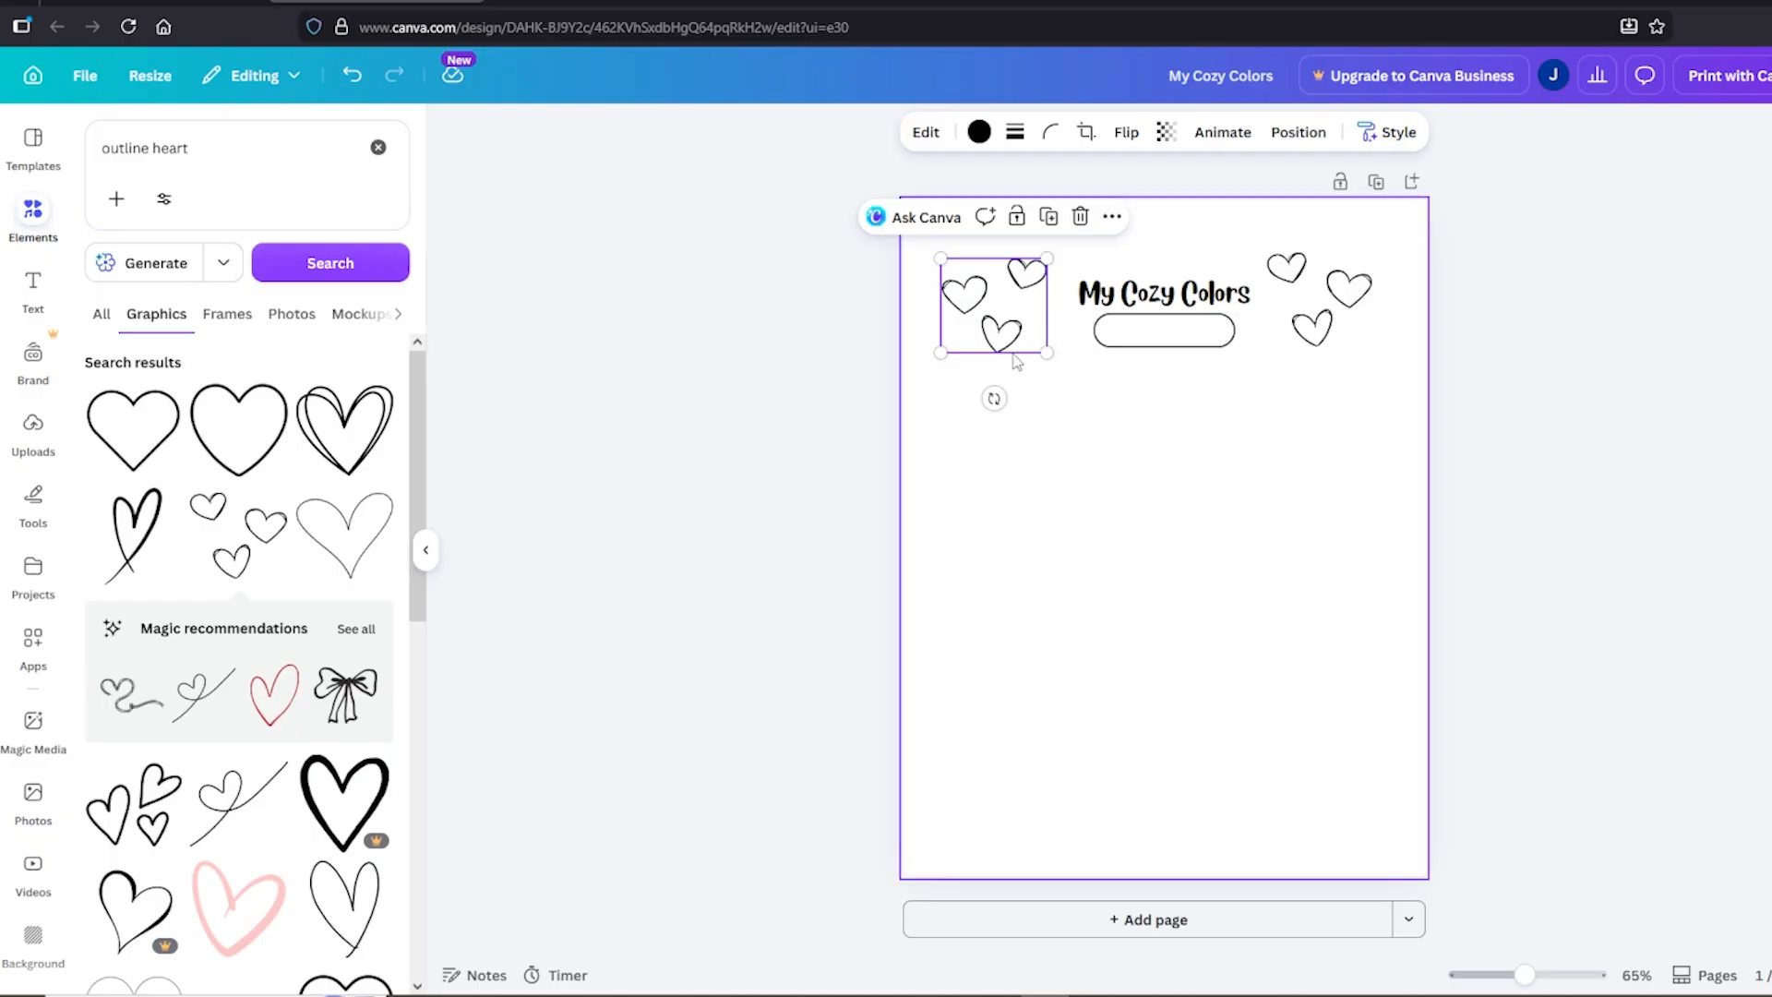
{"action": "left_click_drag", "start_coordinate": [1005, 330], "coordinate": [1013, 312]}
{"action": "left_click", "coordinate": [1747, 766]}
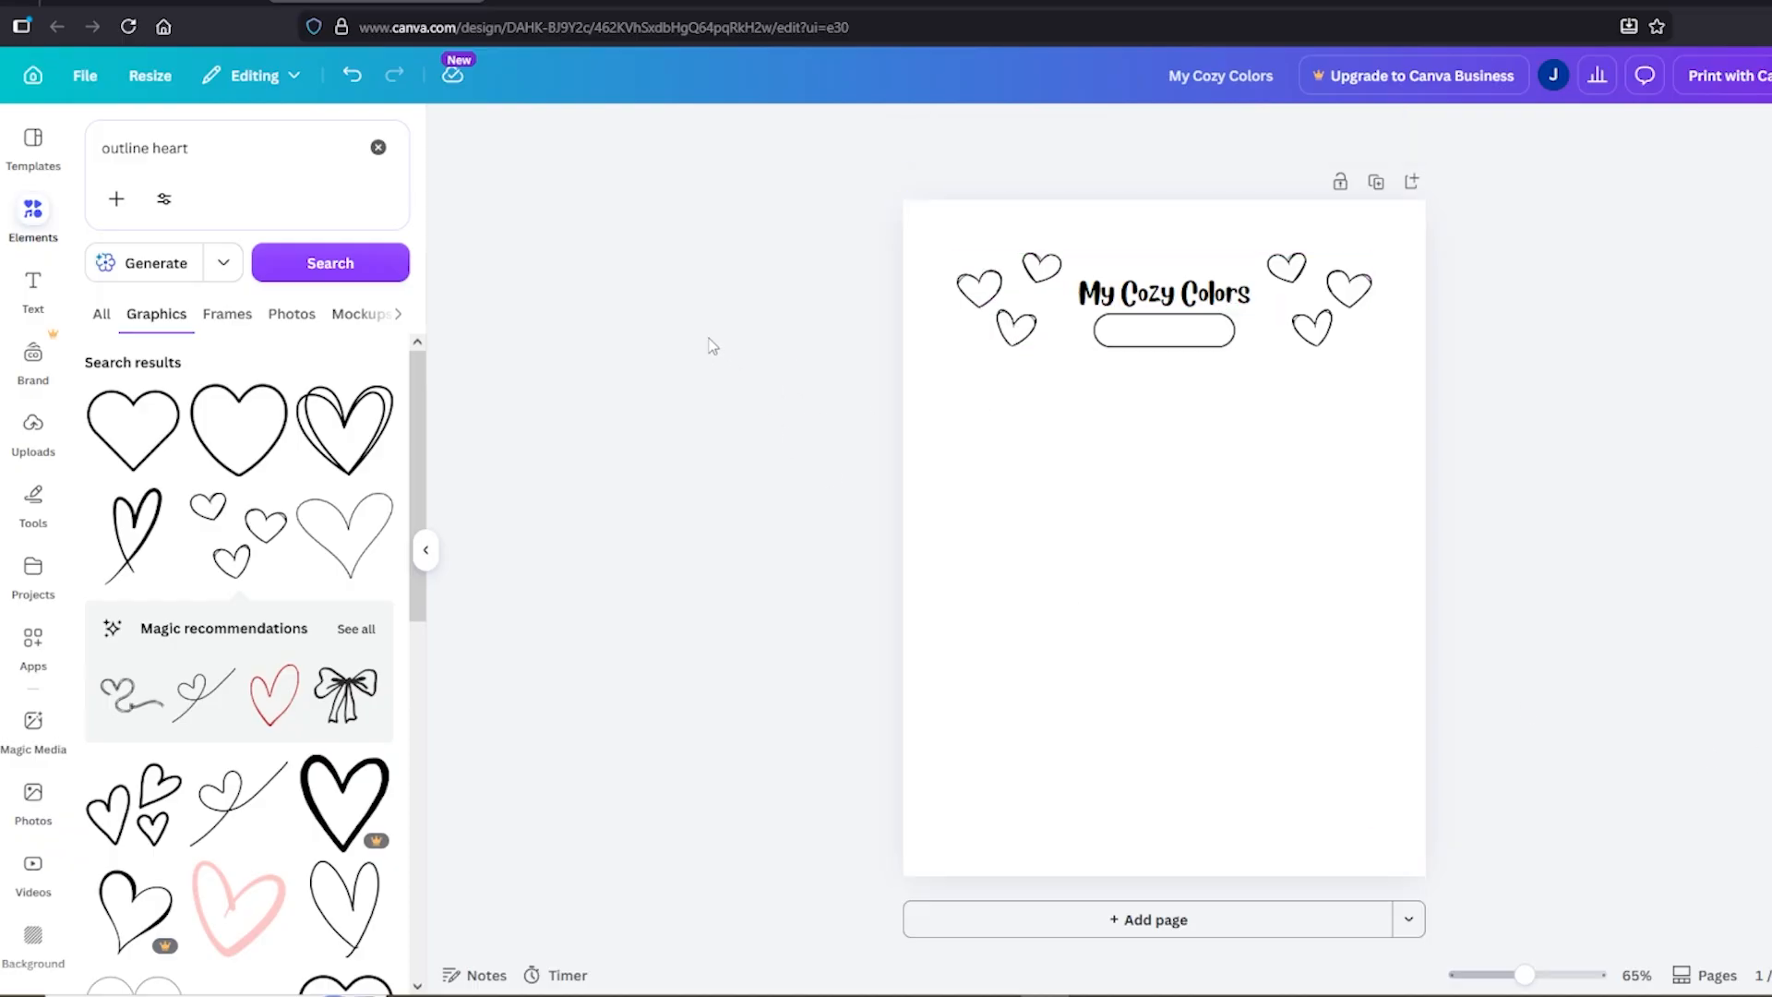
Search the graphics for "sweet message icon" and insert the thin-outlined square speech bubble with a heart inside
{"action": "left_click", "coordinate": [378, 147]}
{"action": "type", "text": "swee"}
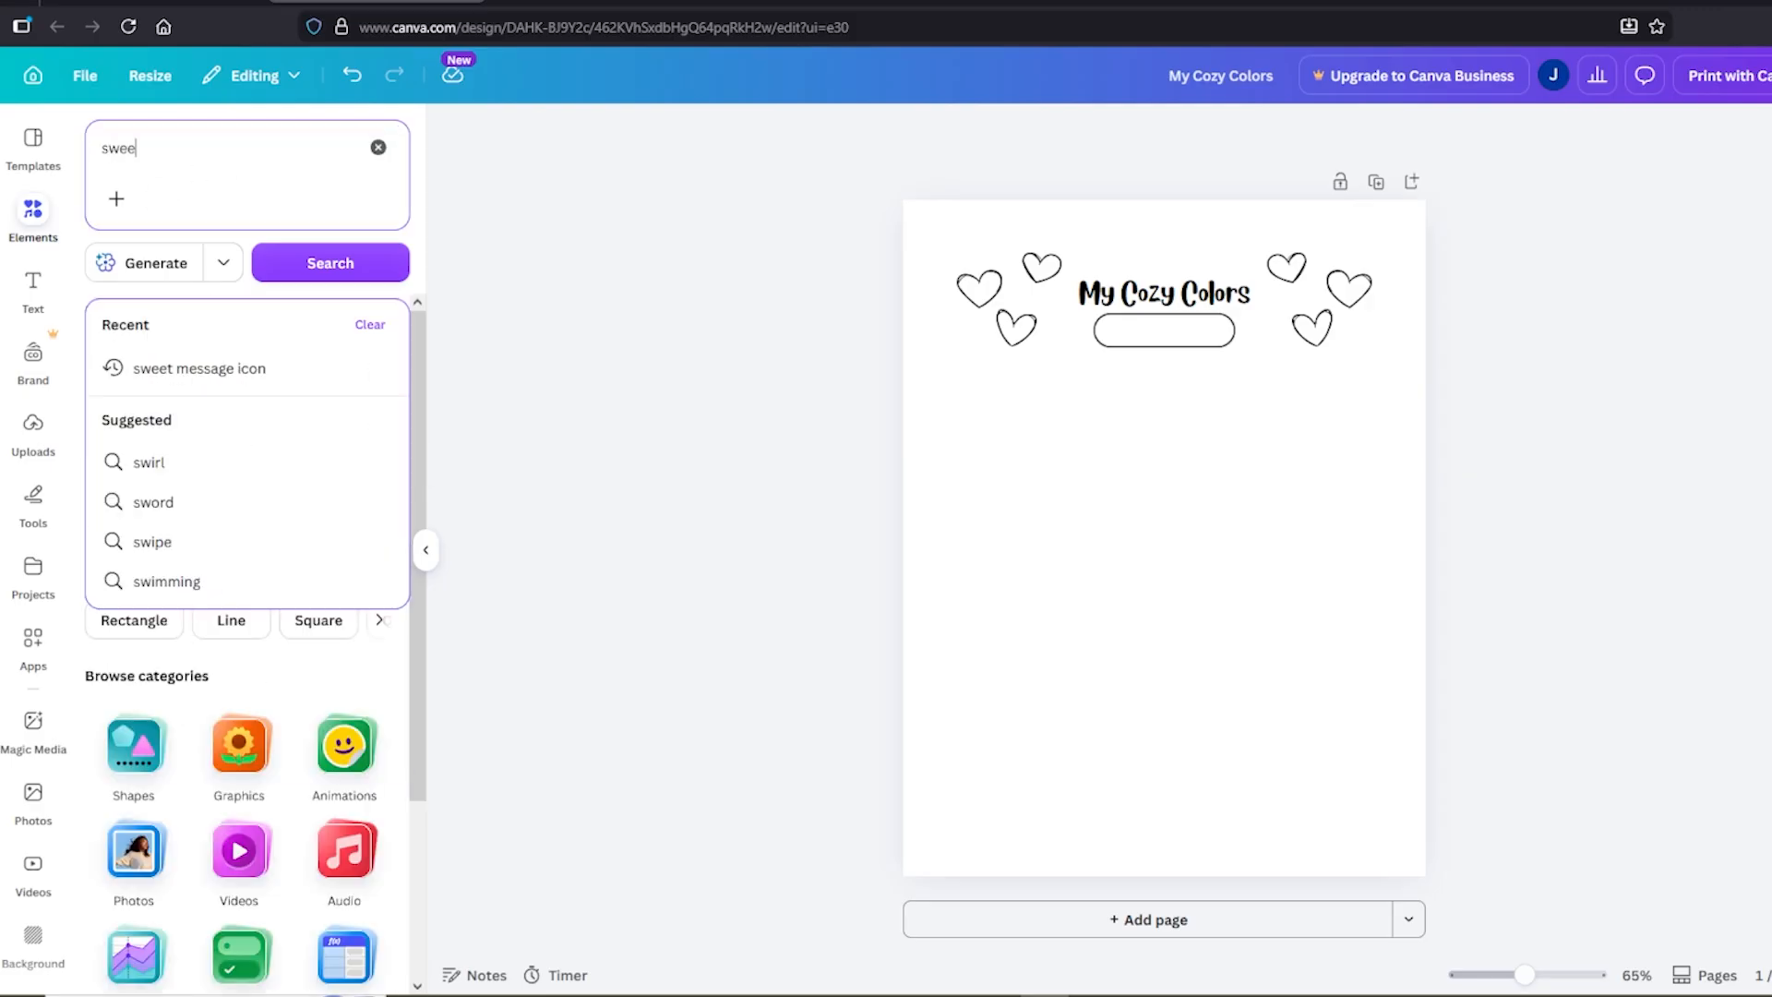
{"action": "type", "text": "t message"}
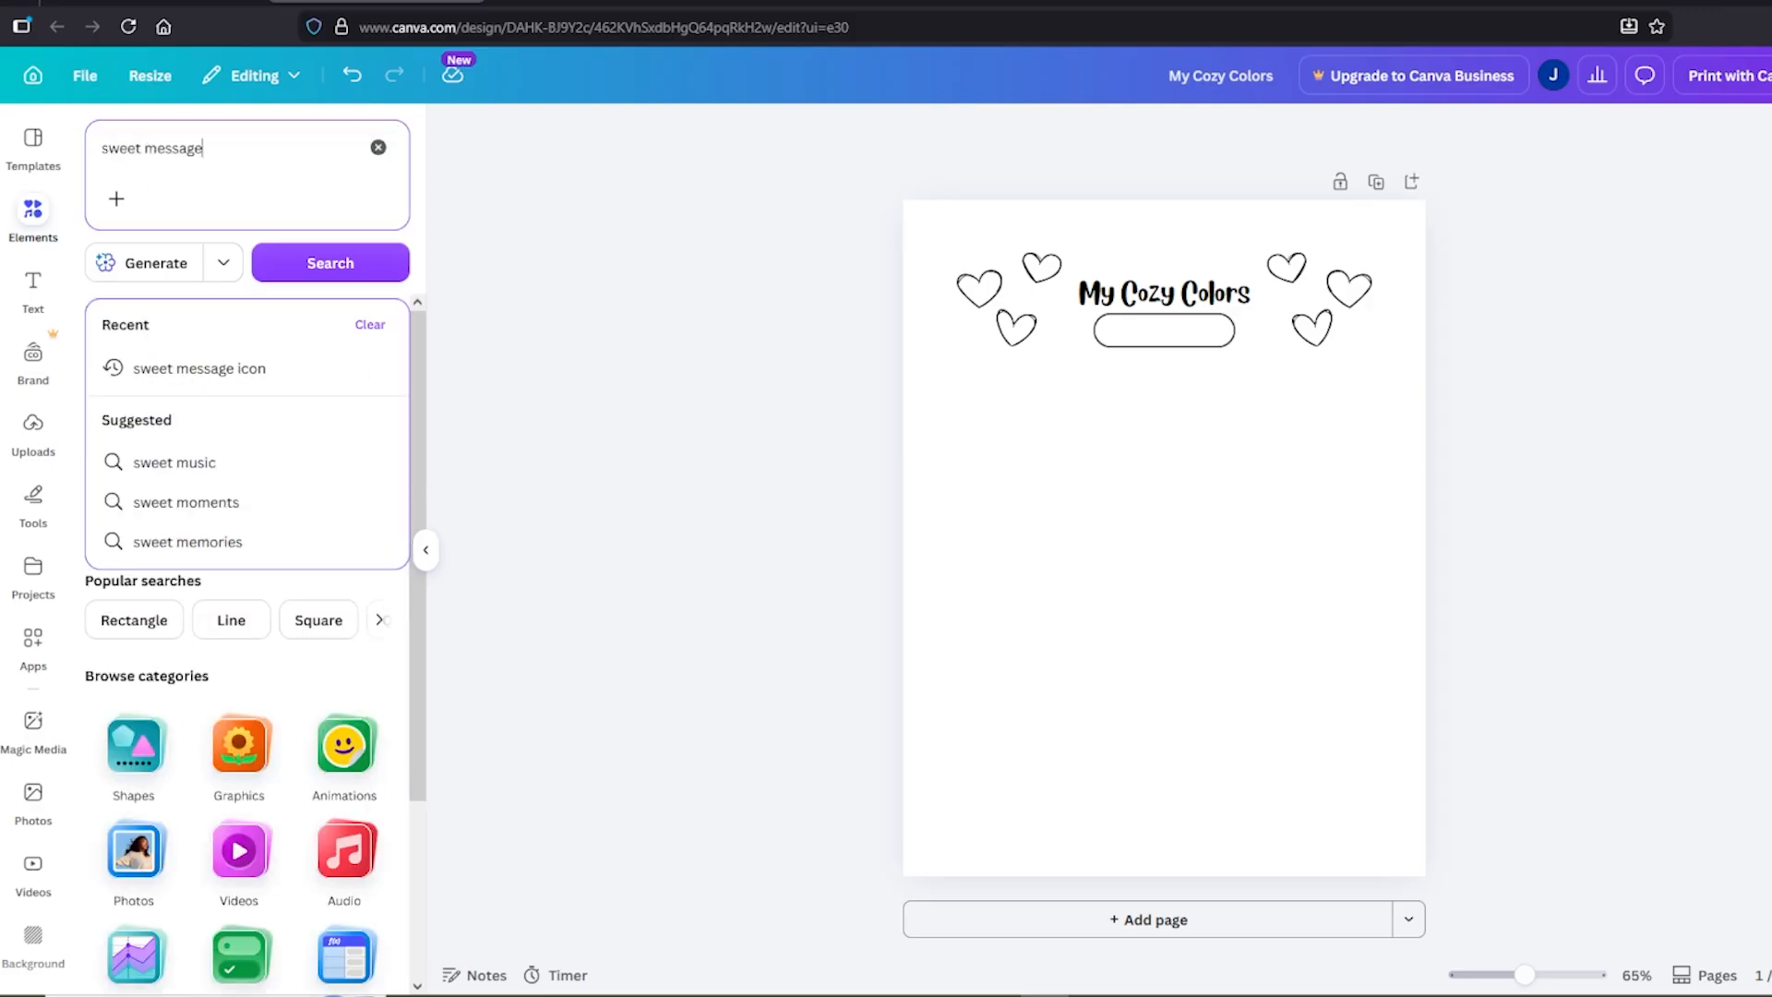
{"action": "type", "text": " icon"}
{"action": "key", "text": "Return"}
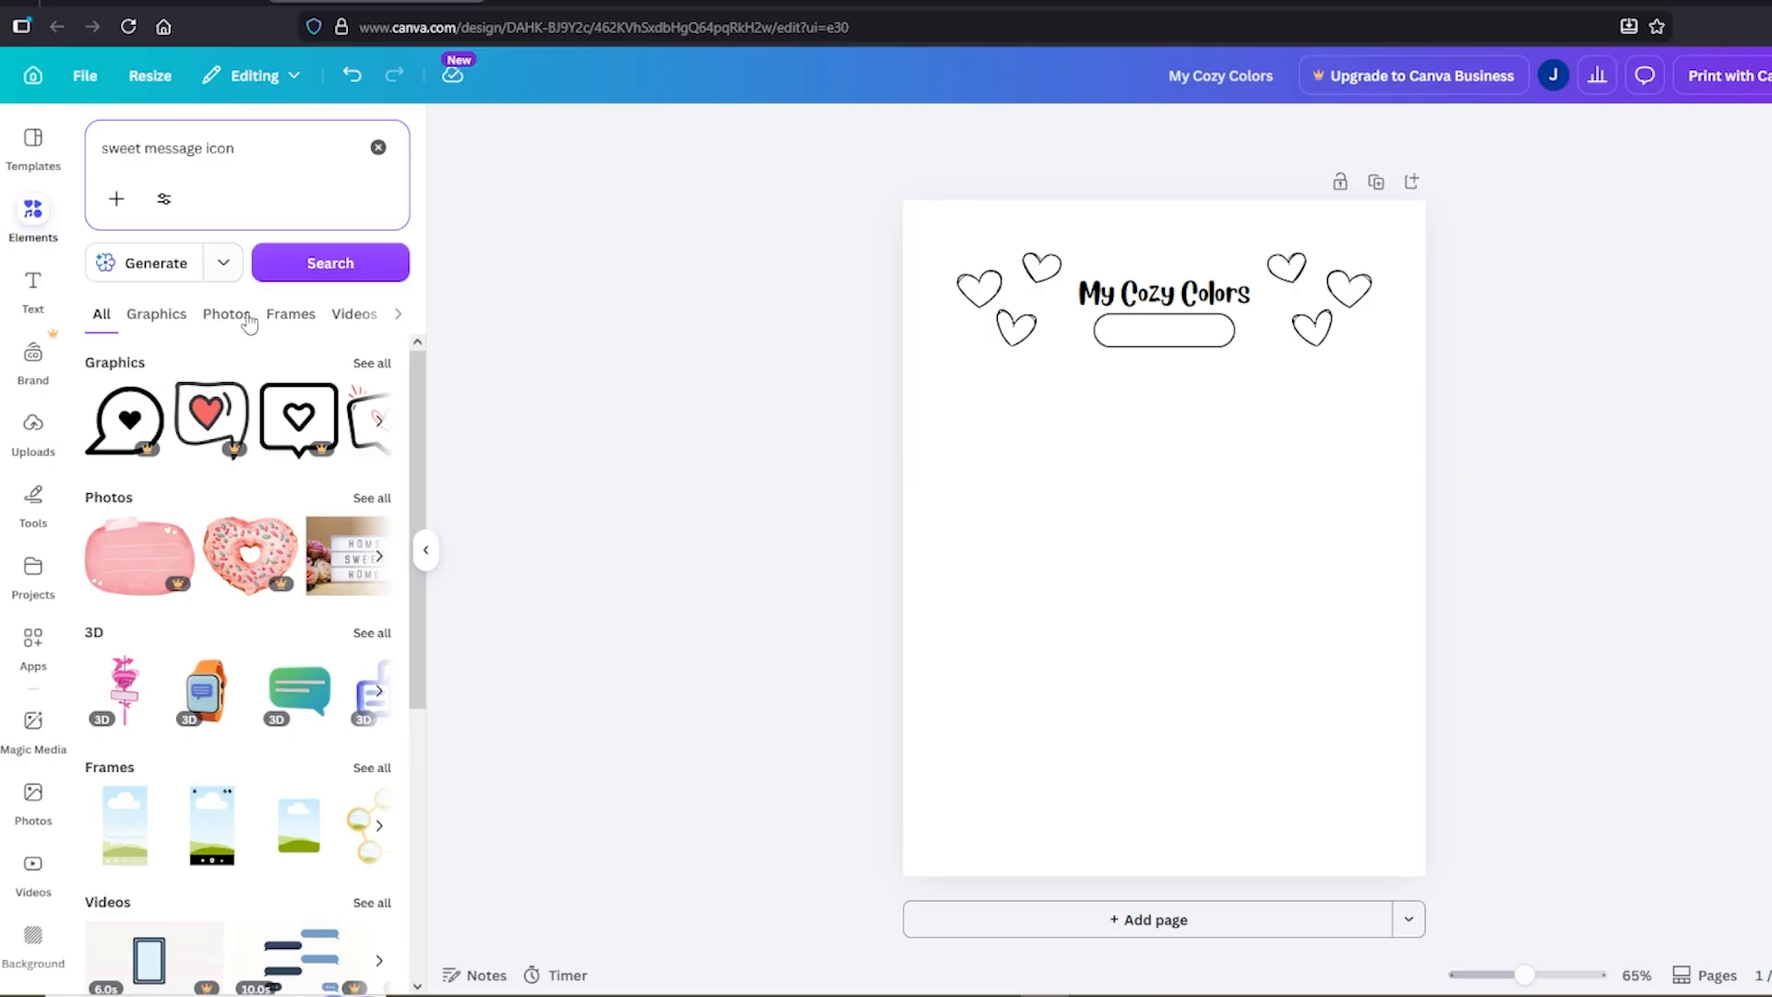
{"action": "left_click", "coordinate": [362, 366]}
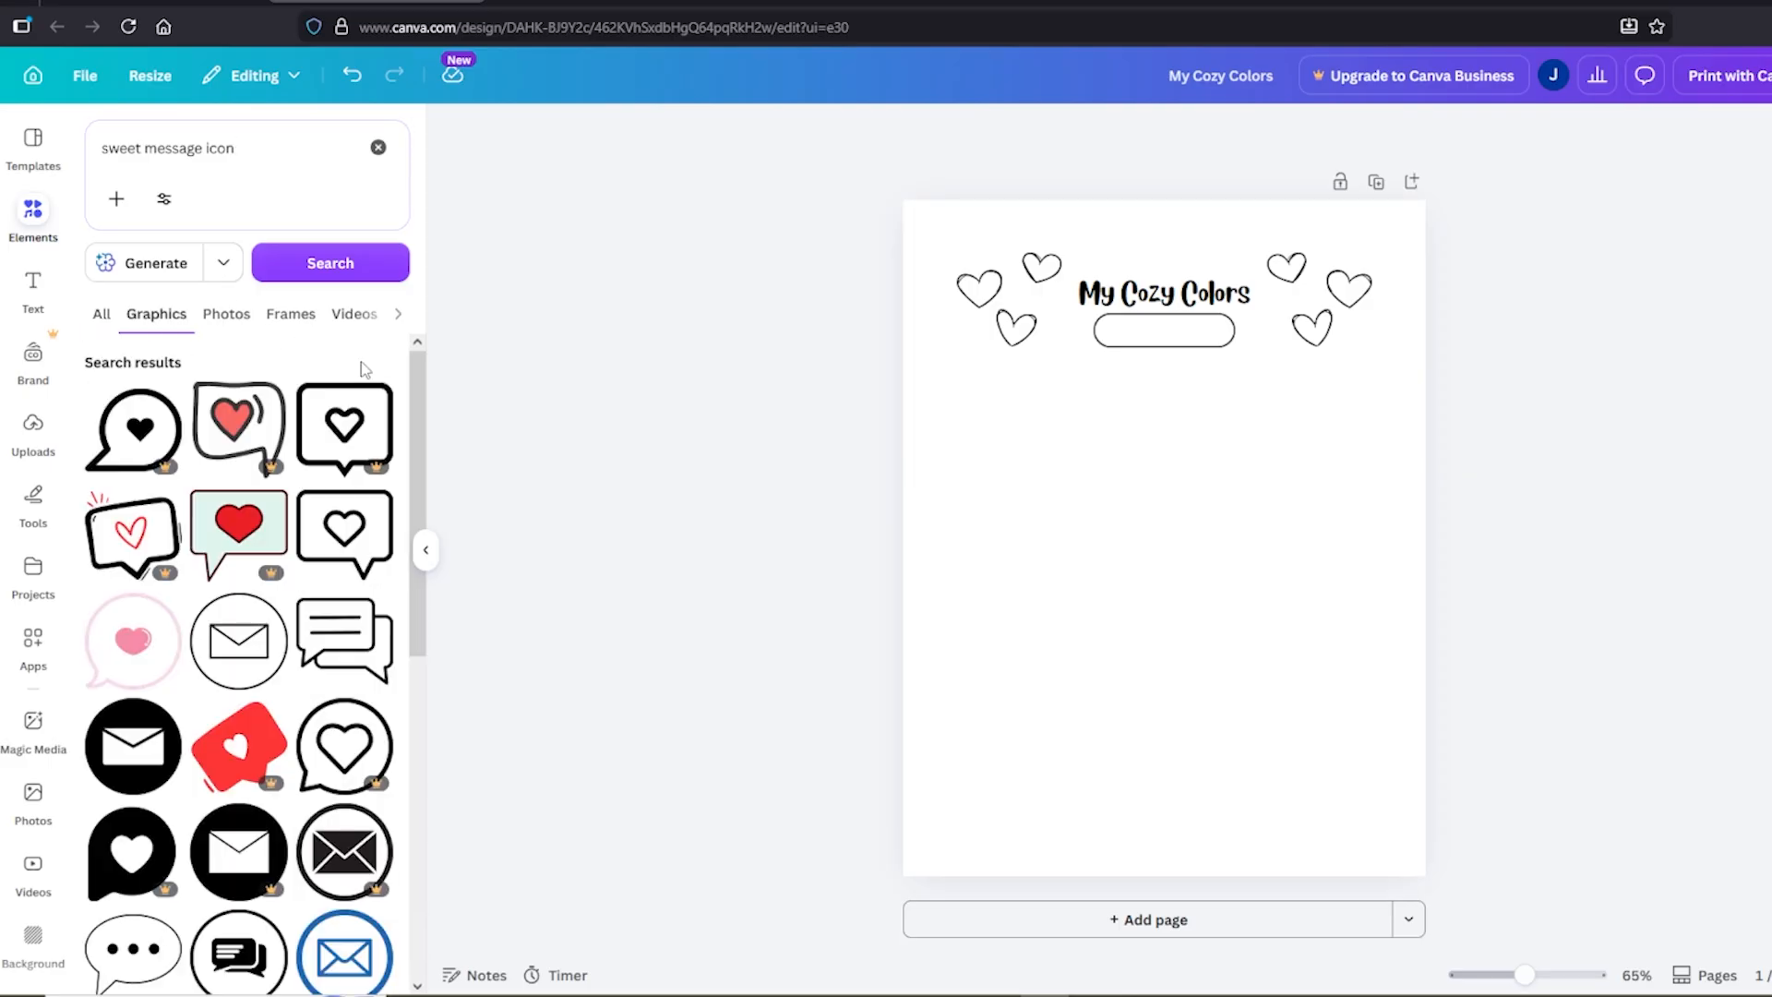
{"action": "left_click", "coordinate": [360, 553]}
Shrink the heart speech bubble, flip it horizontally and place it on the left half of the page below the title
{"action": "left_click_drag", "start_coordinate": [1205, 528], "coordinate": [1095, 488]}
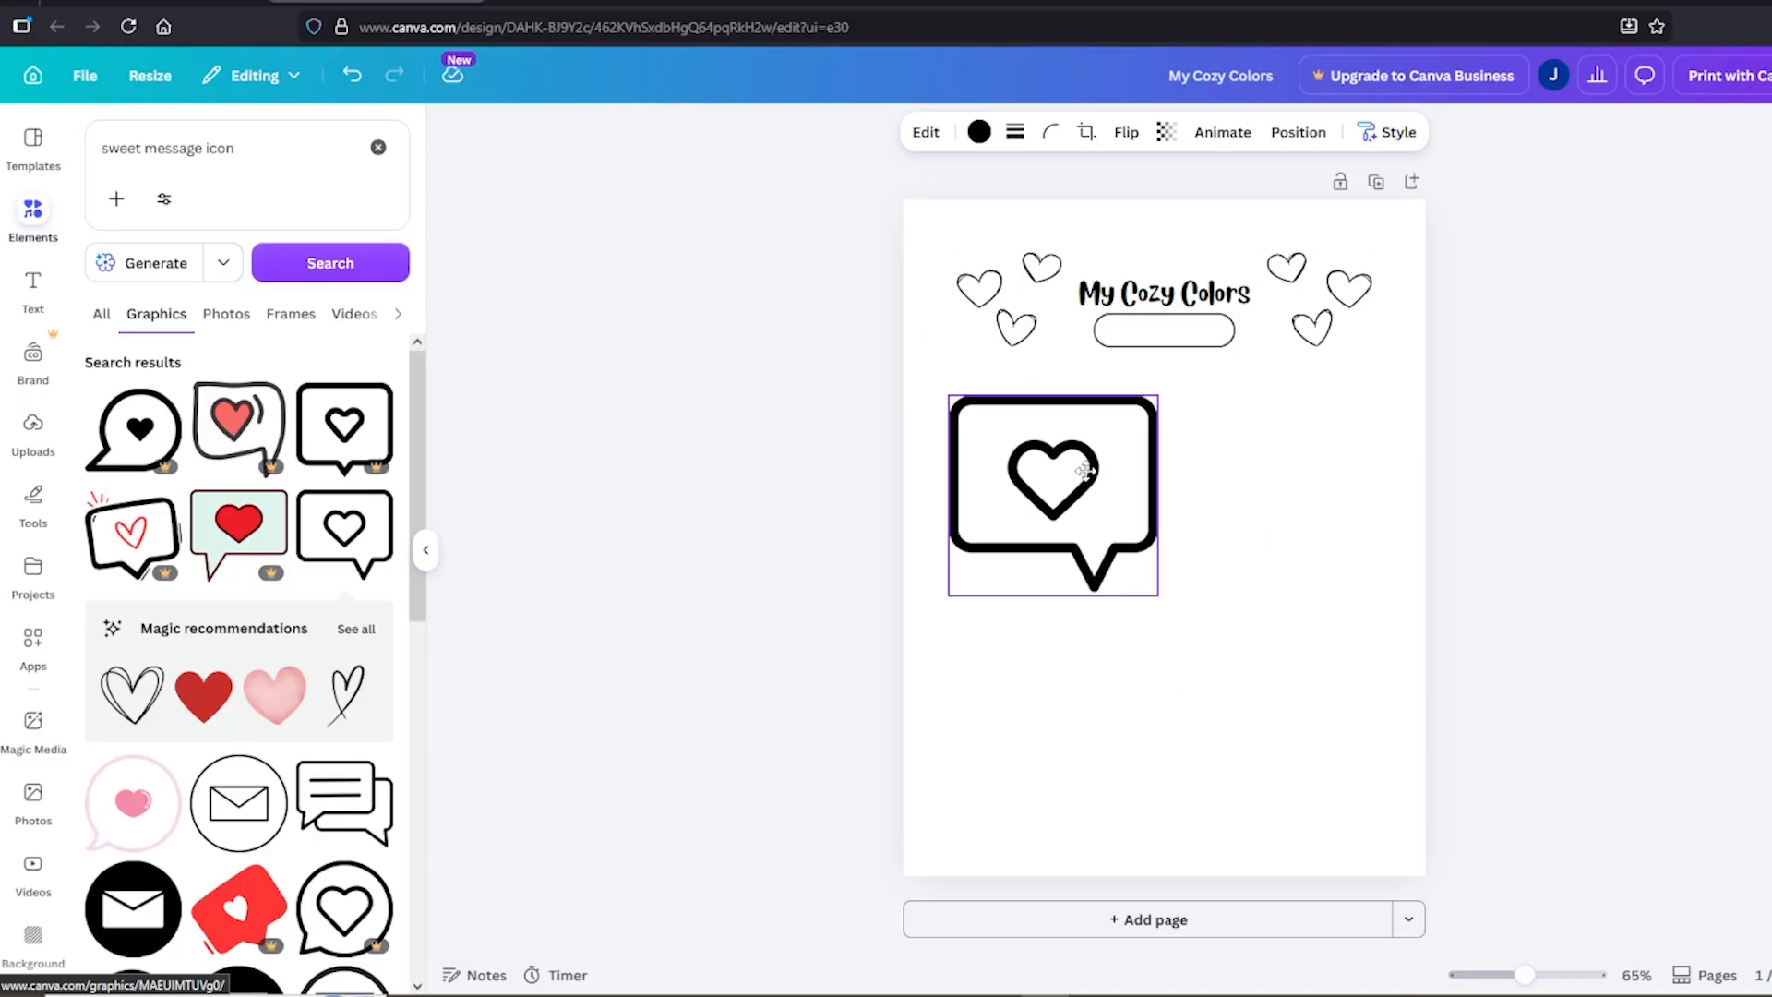
{"action": "left_click_drag", "start_coordinate": [1154, 593], "coordinate": [1021, 478]}
{"action": "left_click", "coordinate": [1126, 132]}
Insert a plain solid line from the line shapes and position it along the underside of the speech bubble, extending to its right
{"action": "left_click", "coordinate": [379, 148]}
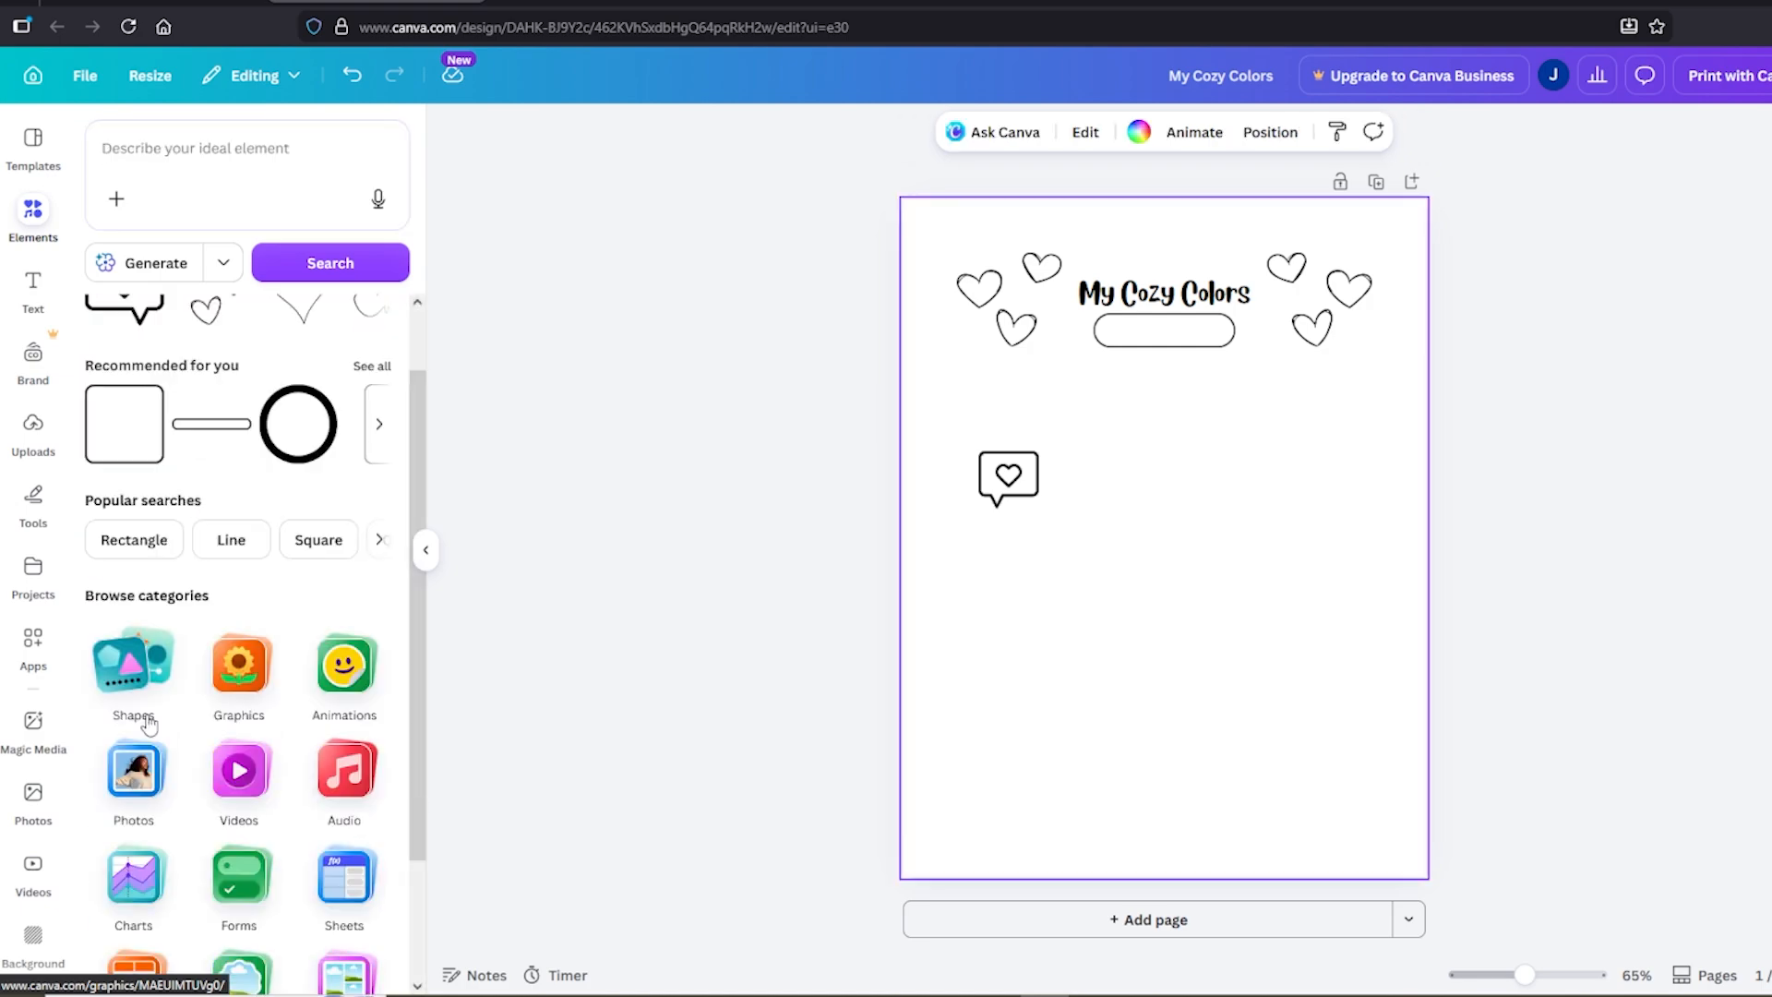
{"action": "scroll", "coordinate": [178, 516], "scroll_direction": "down", "scroll_amount": 3}
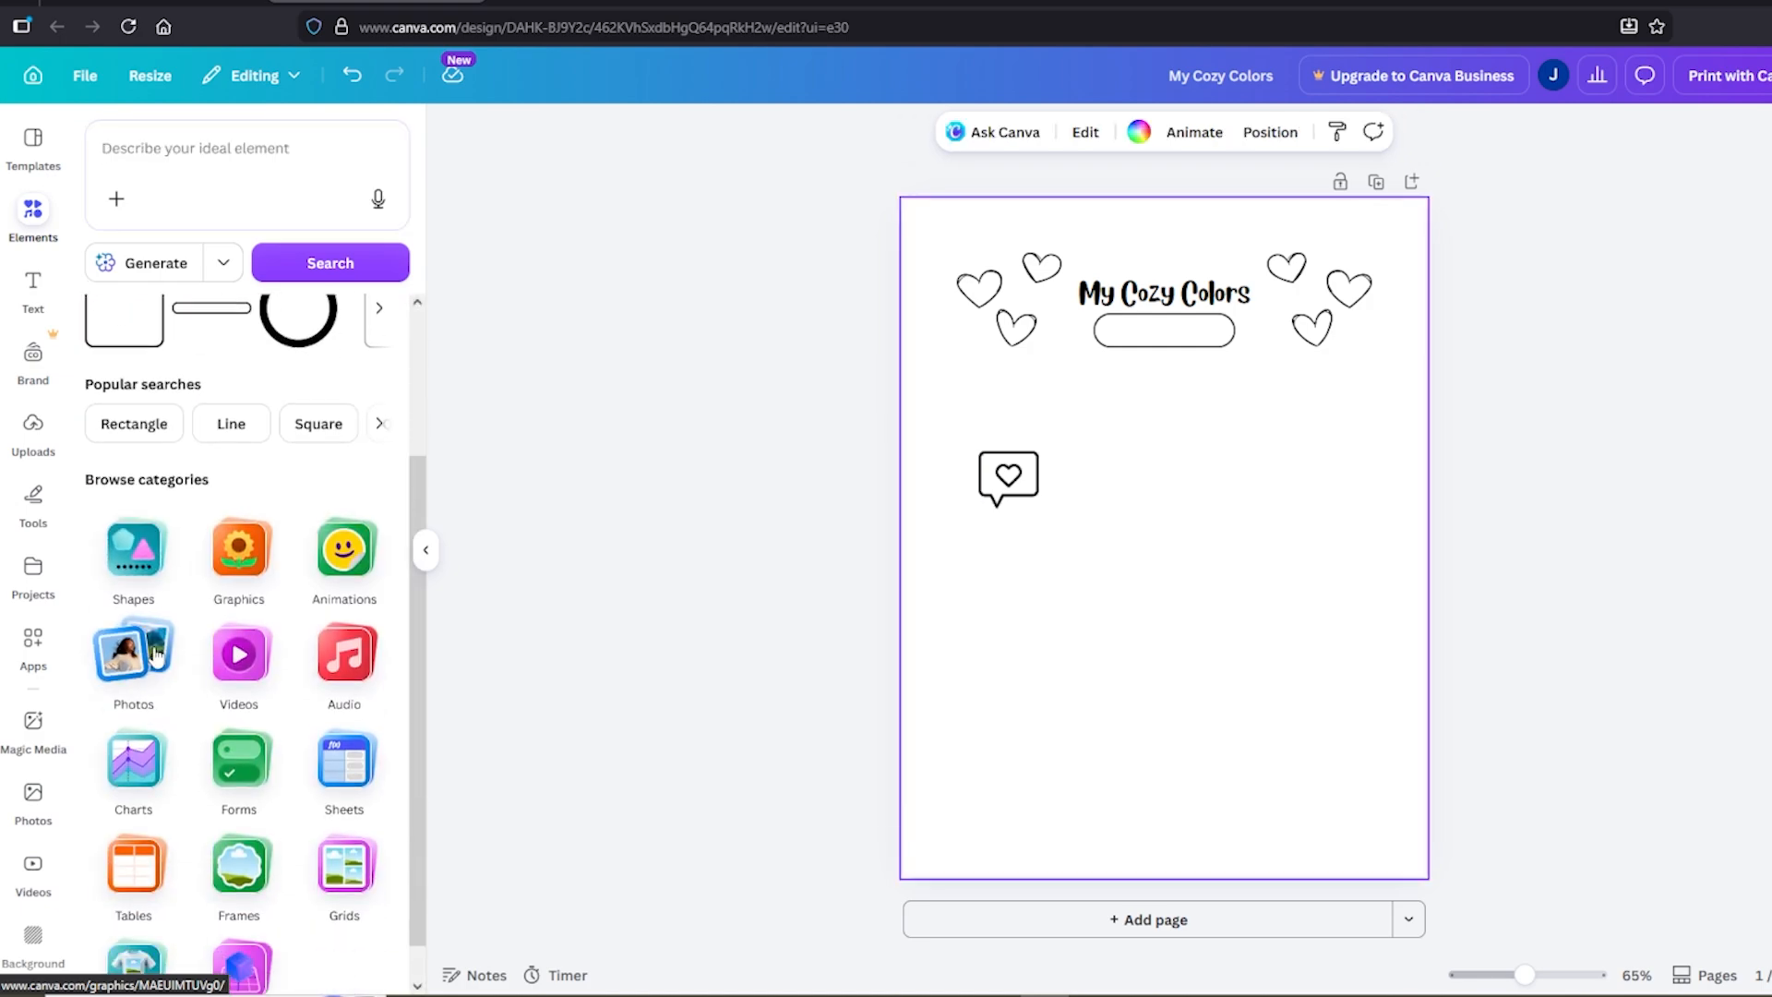
{"action": "left_click", "coordinate": [162, 549]}
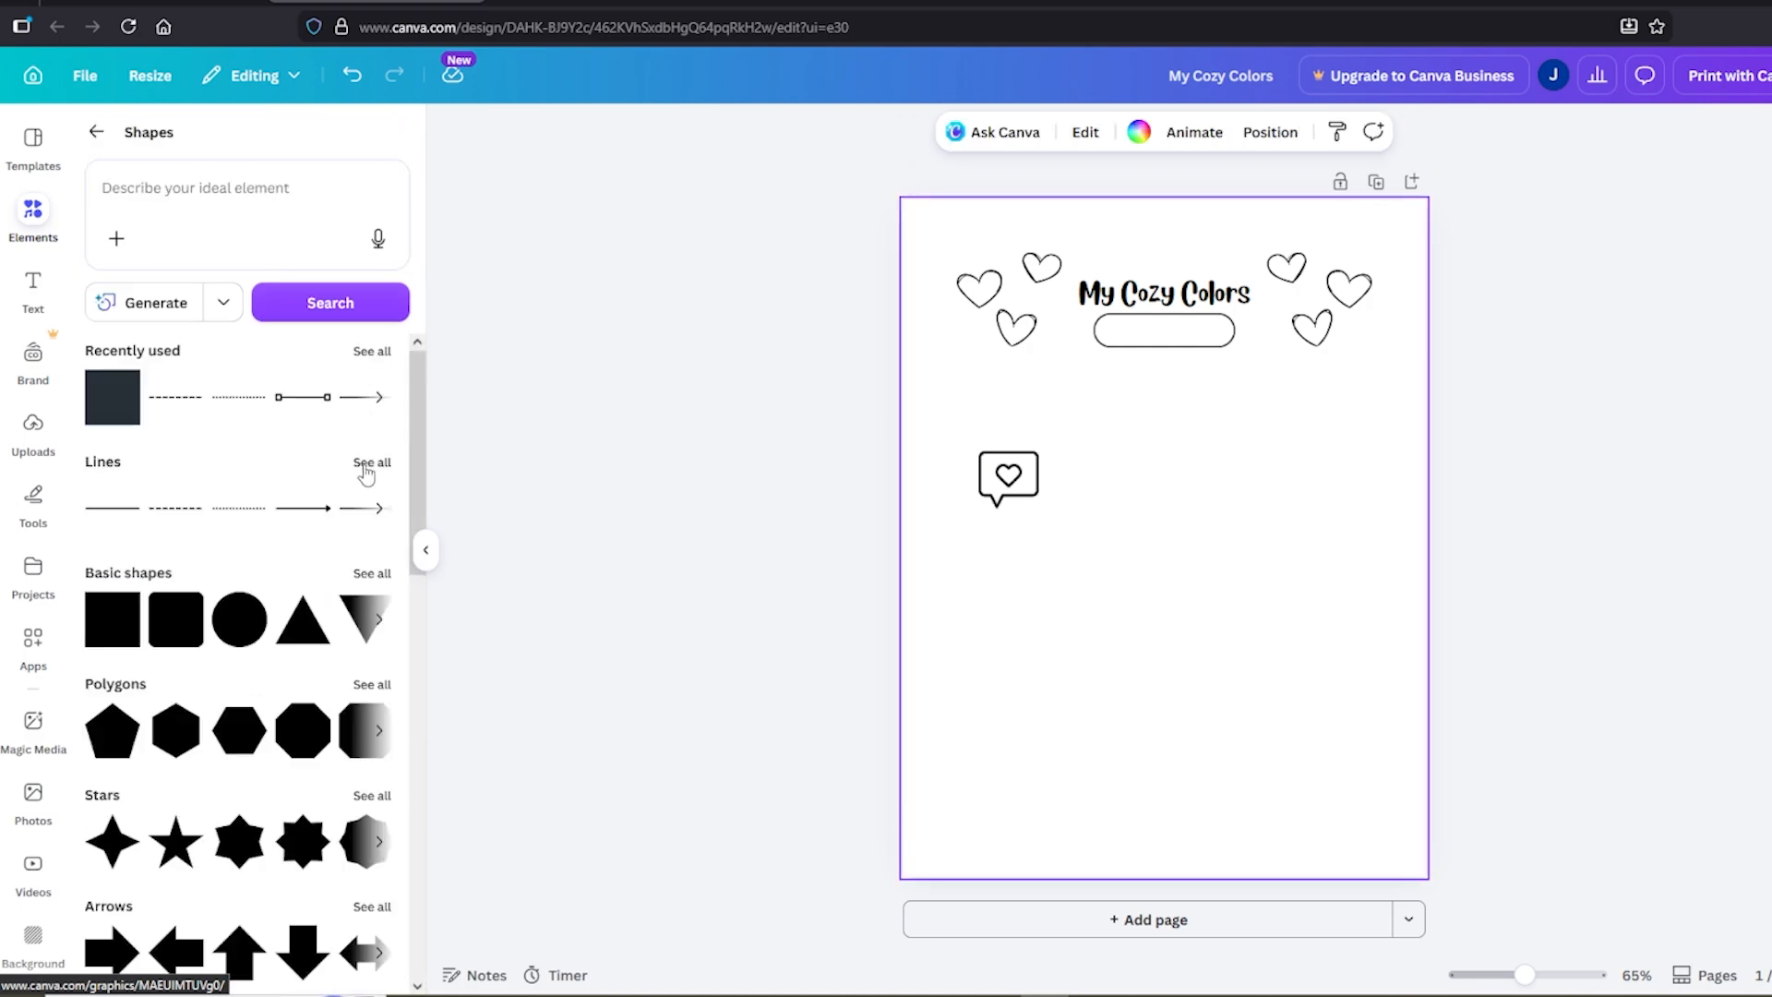
{"action": "left_click", "coordinate": [366, 472]}
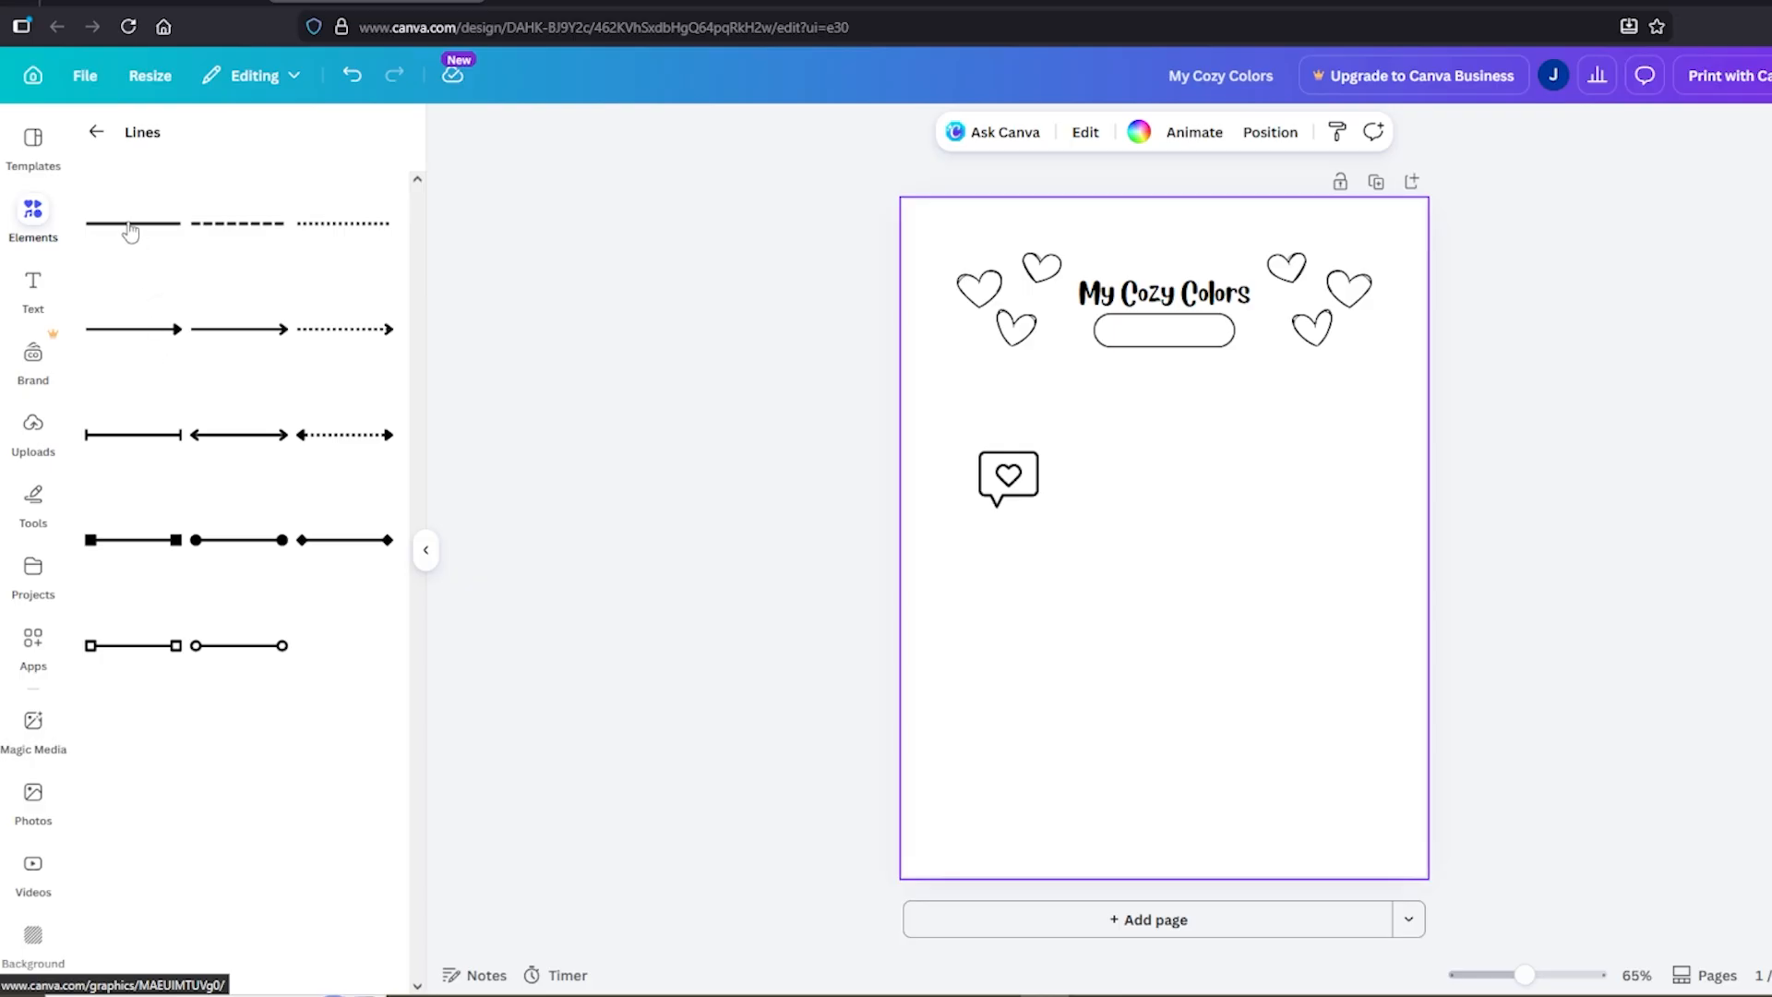
{"action": "left_click", "coordinate": [130, 224]}
{"action": "left_click_drag", "start_coordinate": [1124, 534], "coordinate": [1030, 507]}
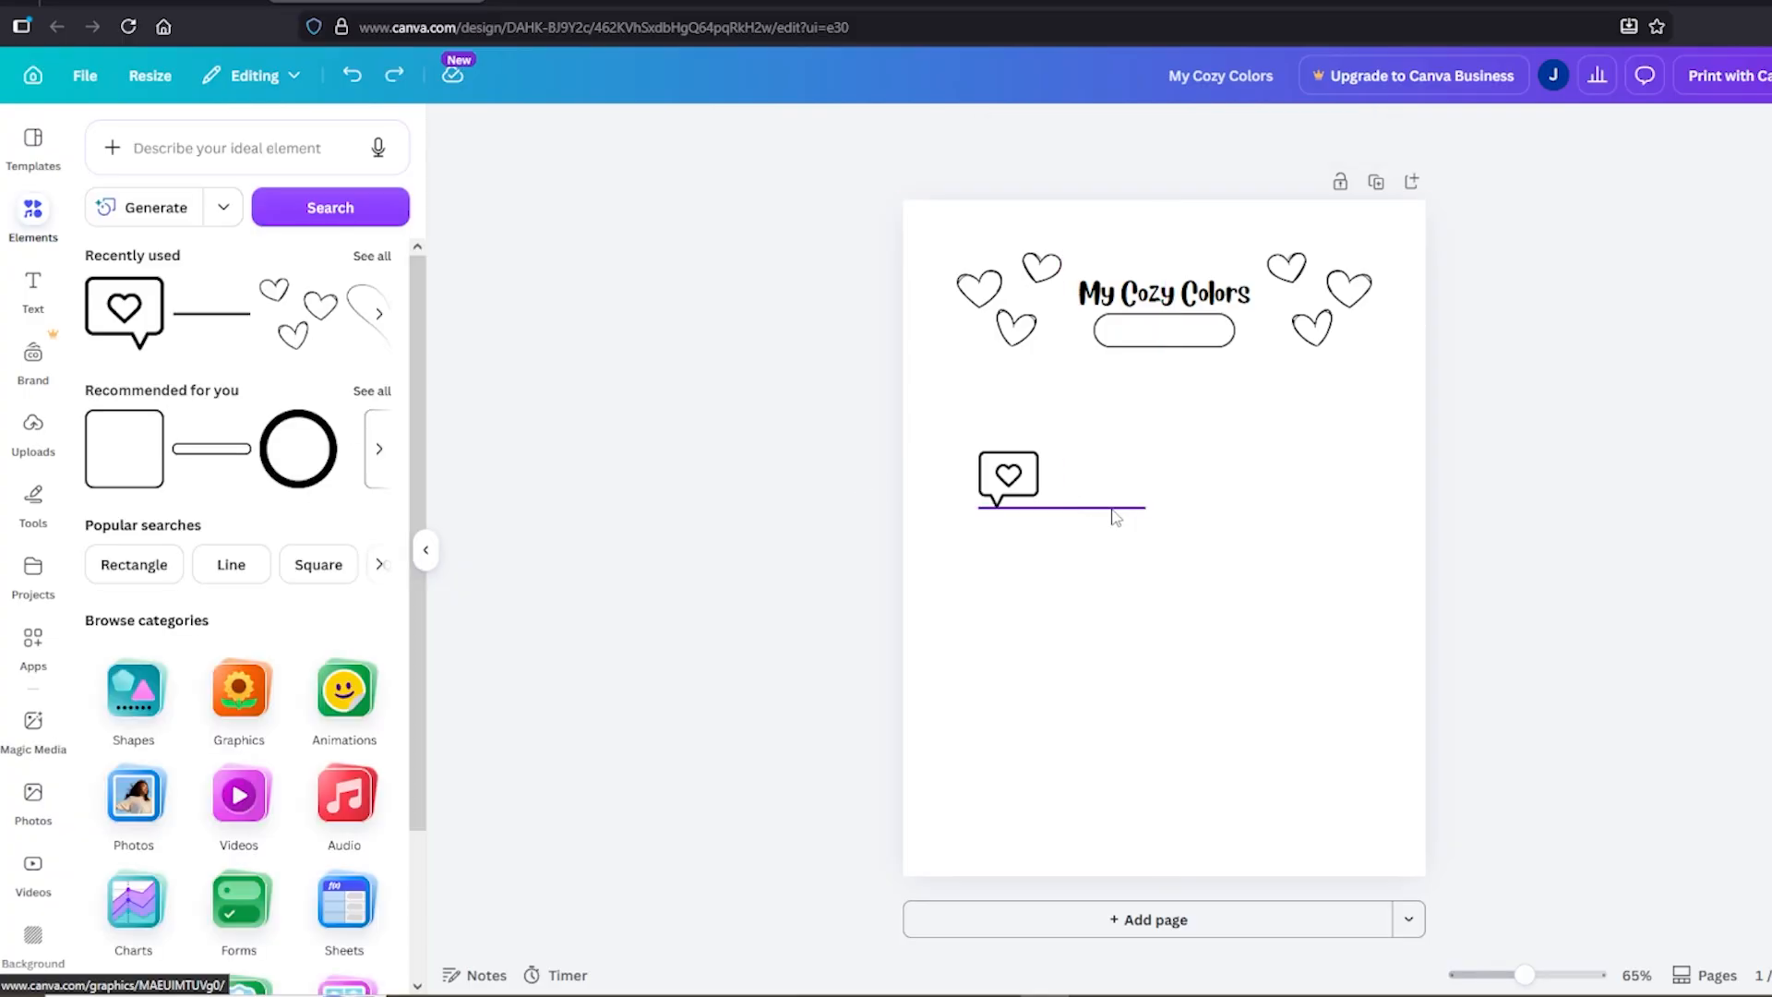
Add a copy of the line above the first one and shorten it to start at the speech bubble's right edge
{"action": "left_click", "coordinate": [1116, 510]}
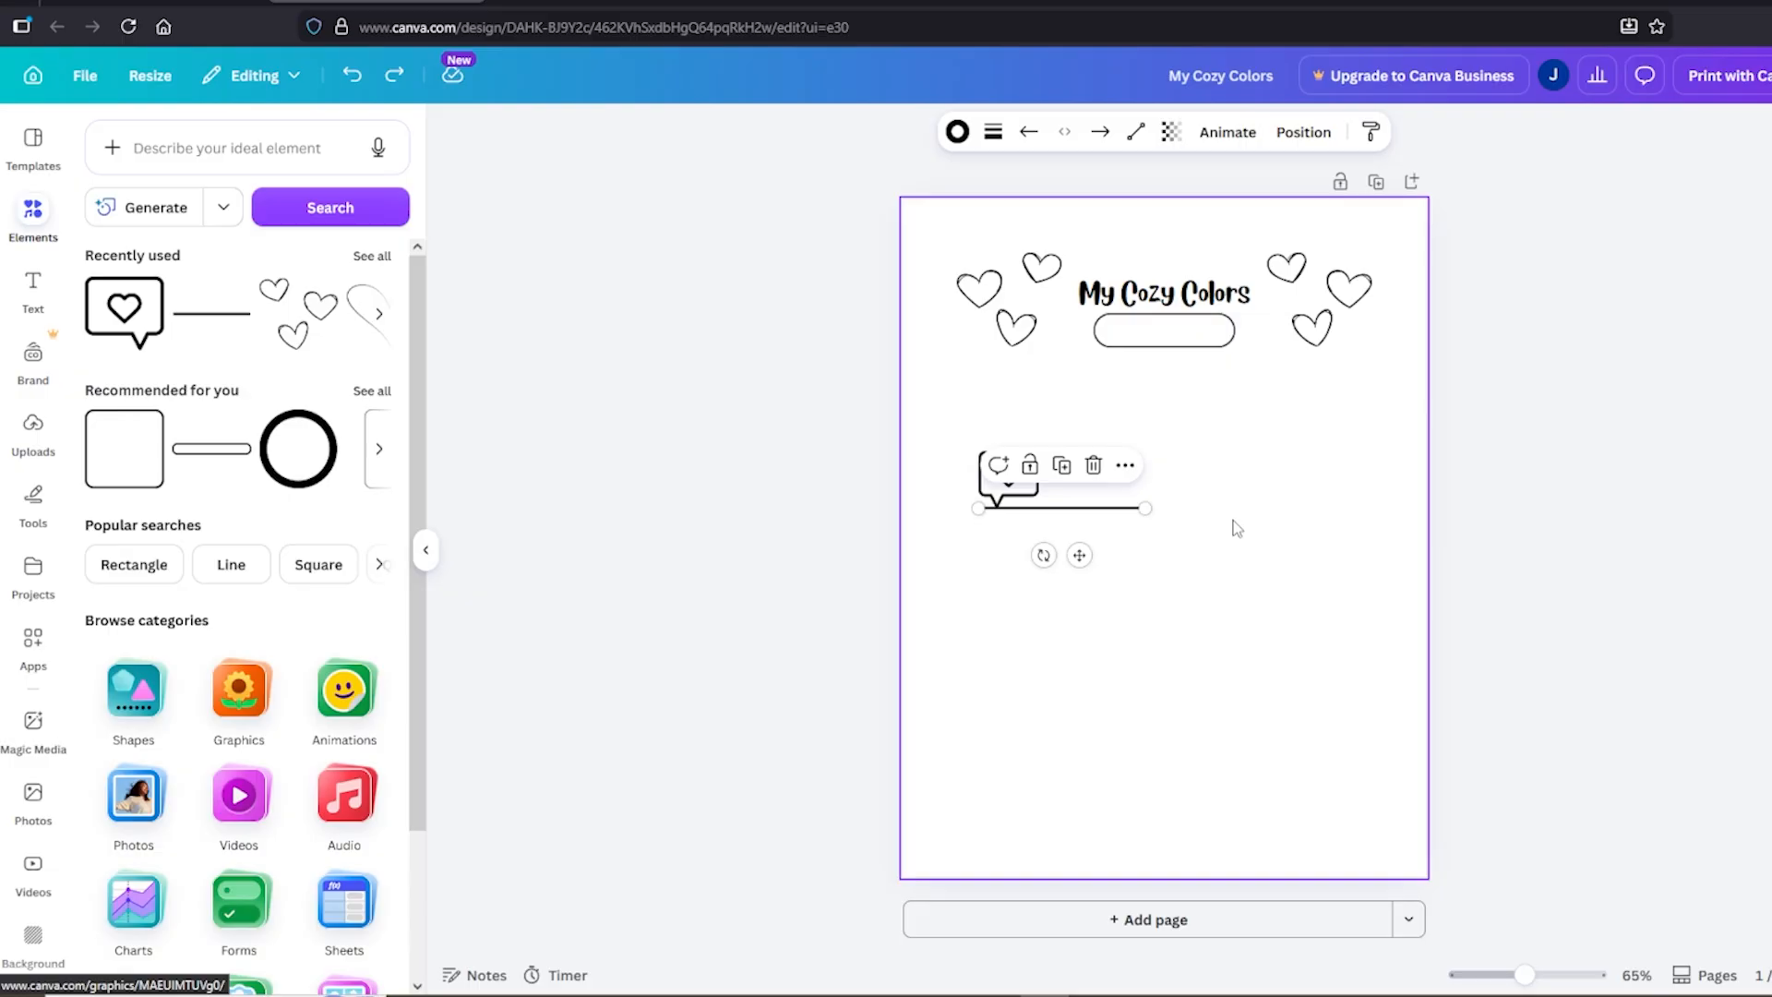
{"action": "left_click", "coordinate": [1125, 465]}
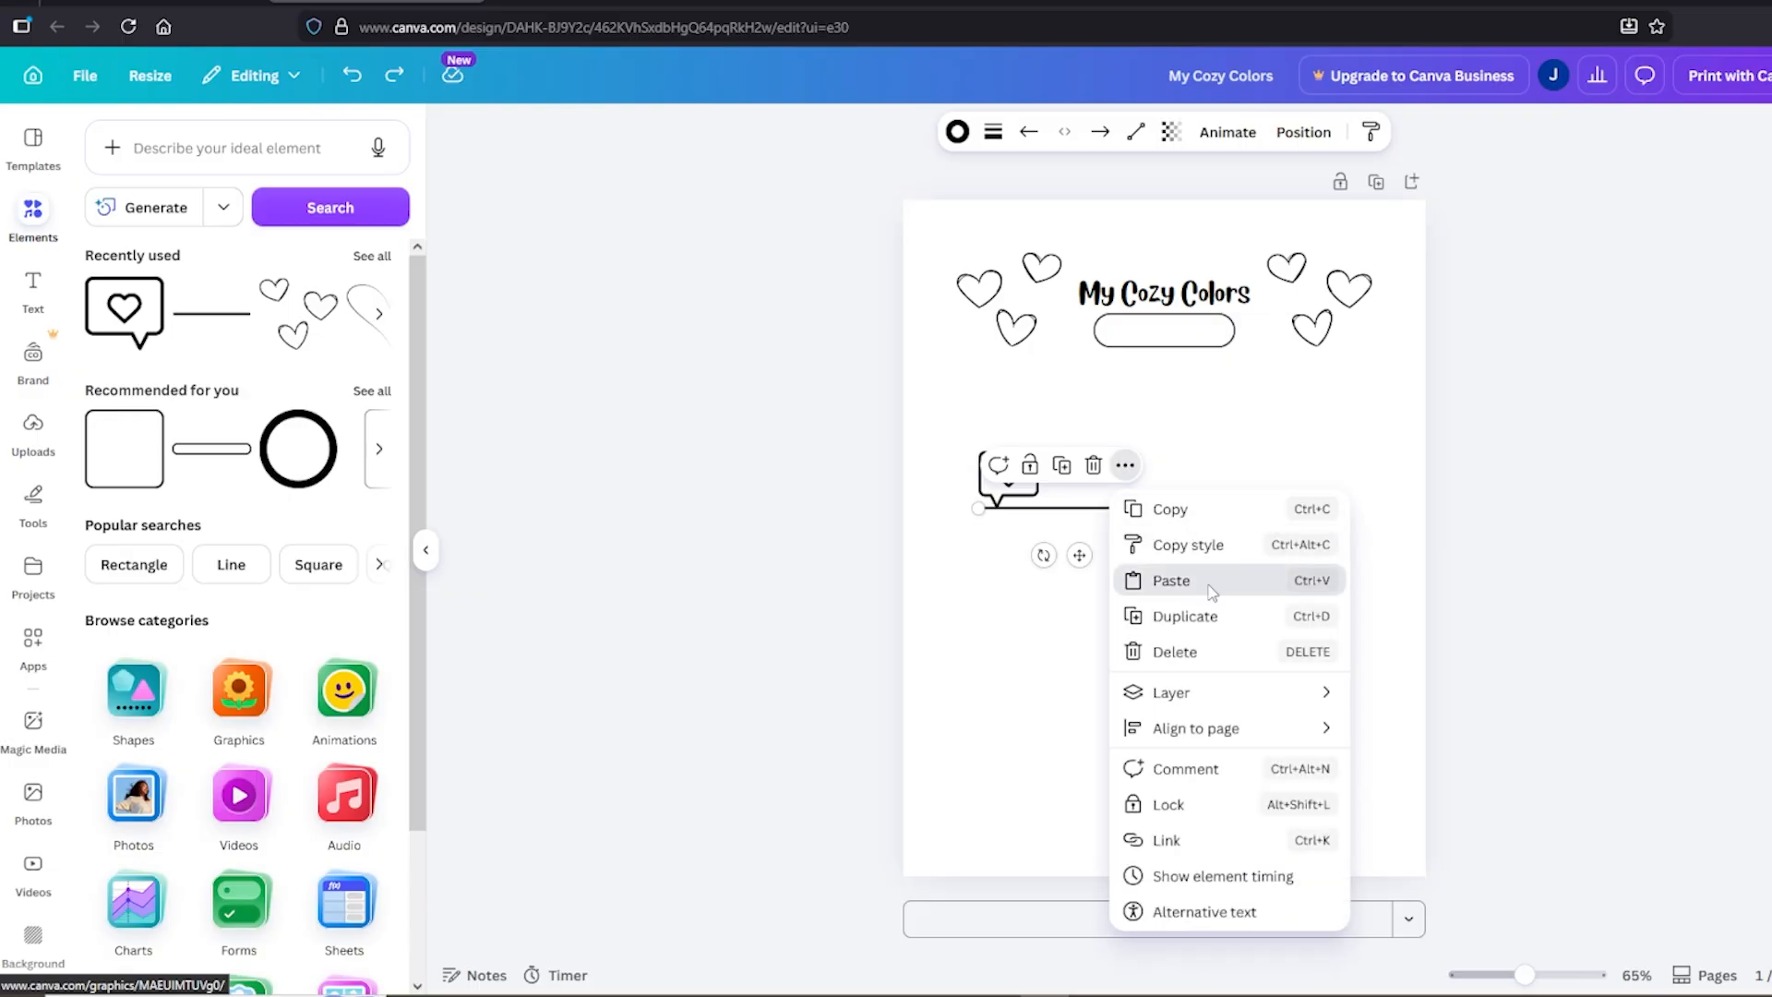
{"action": "left_click", "coordinate": [1170, 581]}
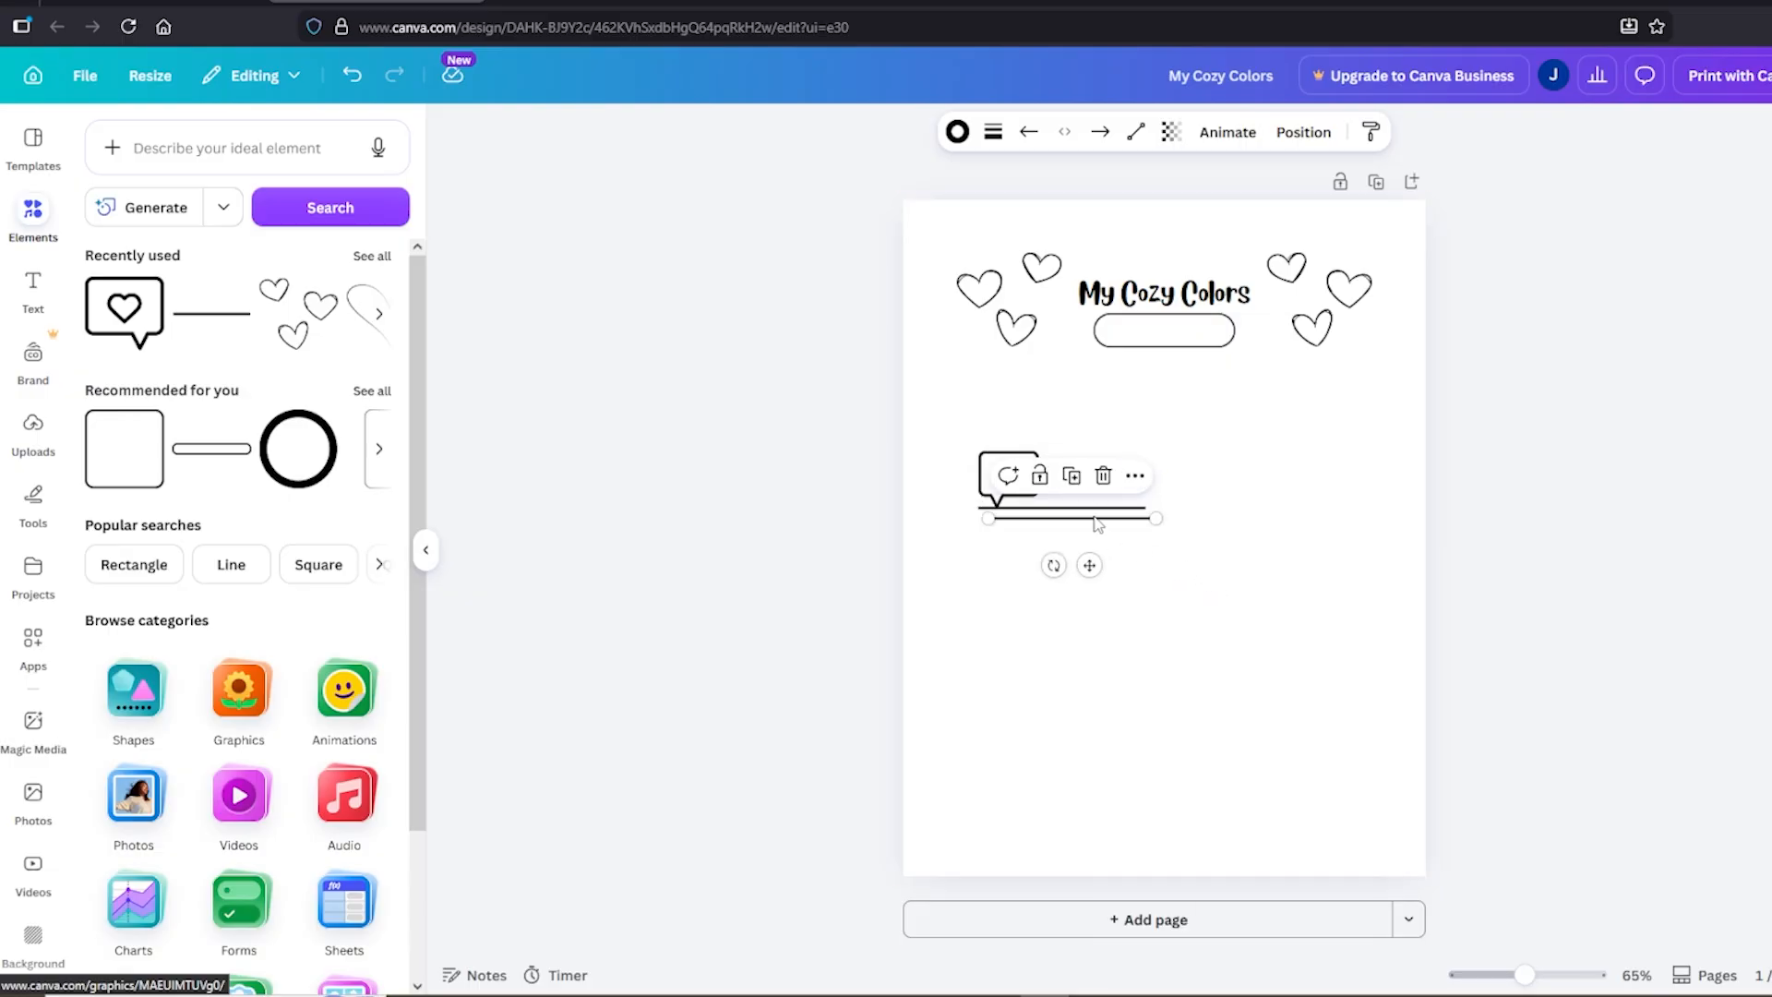
{"action": "left_click_drag", "start_coordinate": [1096, 524], "coordinate": [1086, 462]}
{"action": "left_click_drag", "start_coordinate": [979, 468], "coordinate": [1040, 470]}
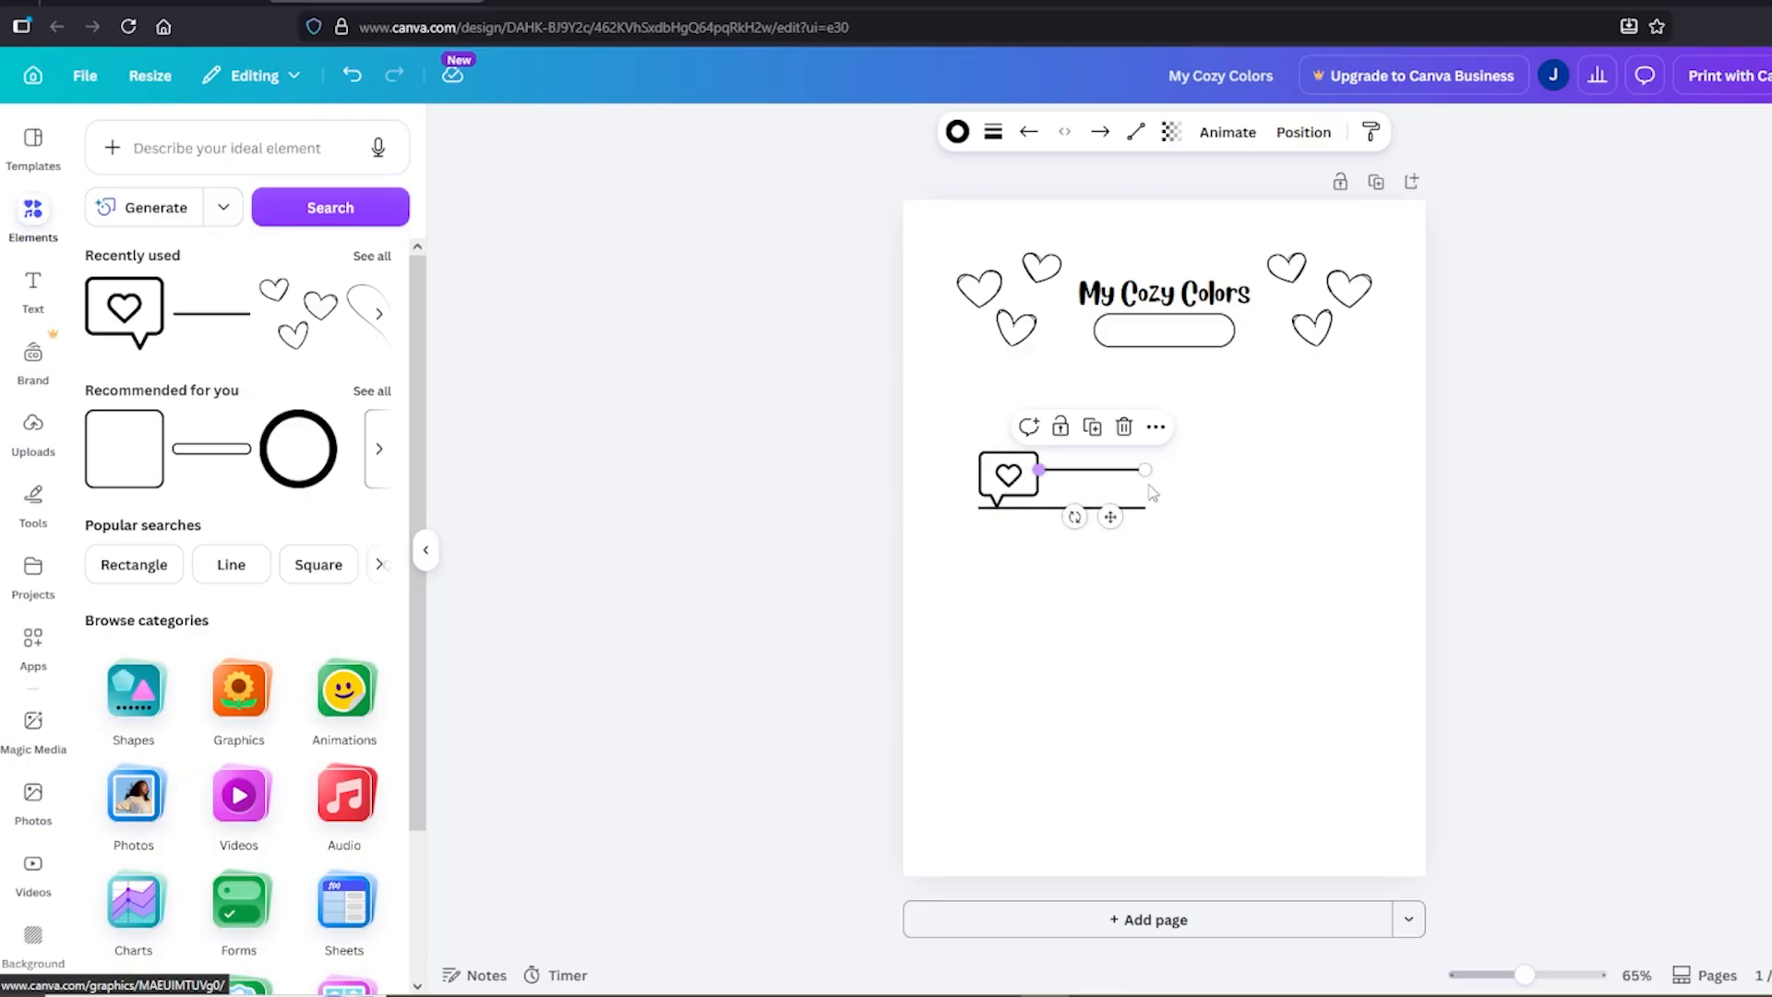
{"action": "left_click", "coordinate": [1276, 509]}
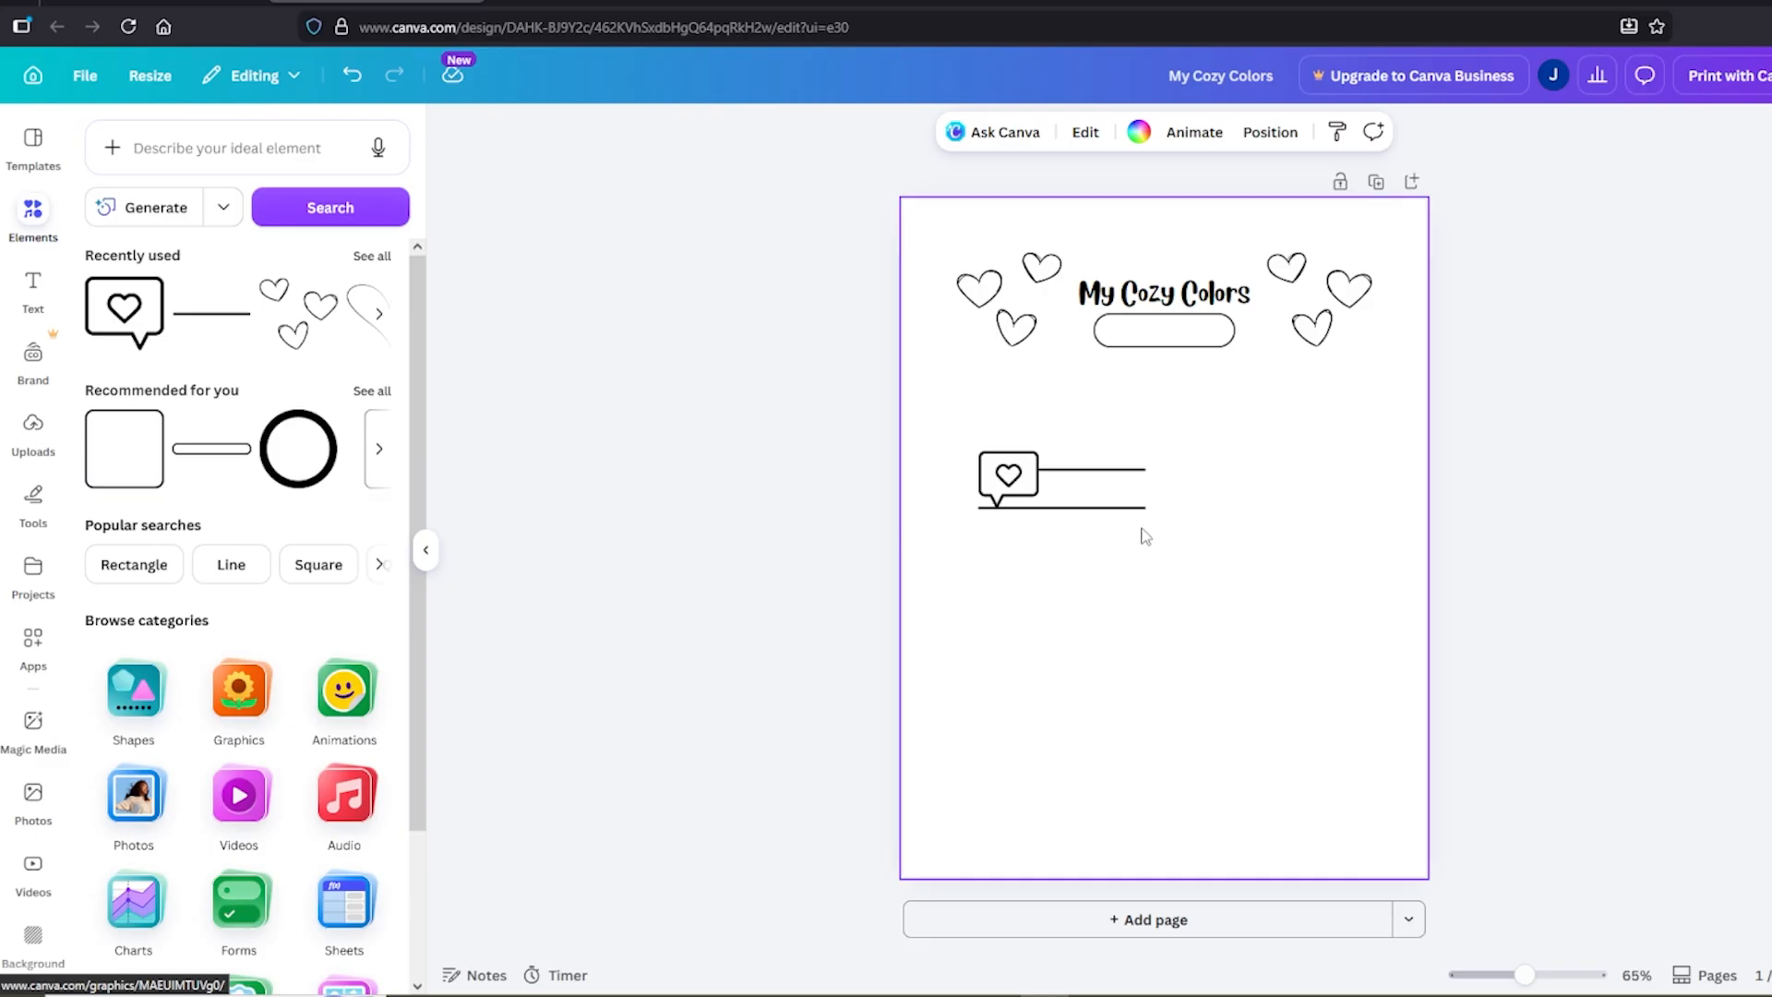
Group the speech bubble with its two lines, then shrink the group and move it up toward the page's left margin
{"action": "left_click_drag", "start_coordinate": [1142, 529], "coordinate": [992, 459]}
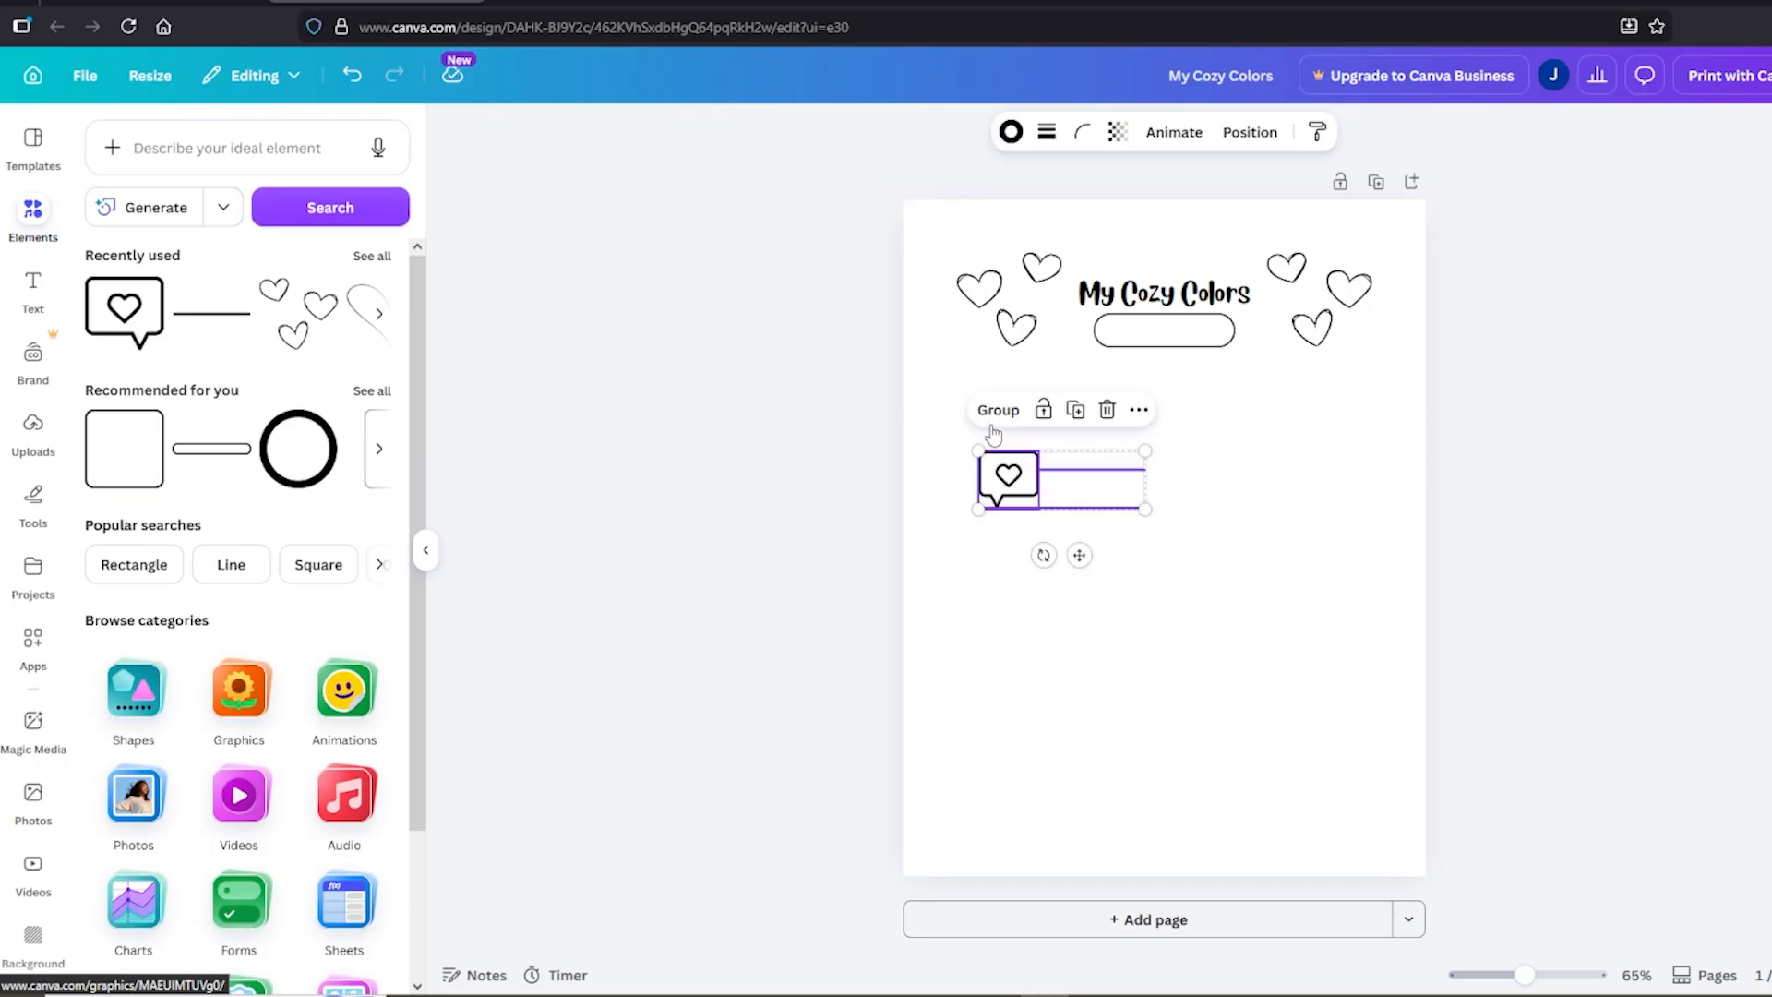
{"action": "left_click", "coordinate": [997, 411]}
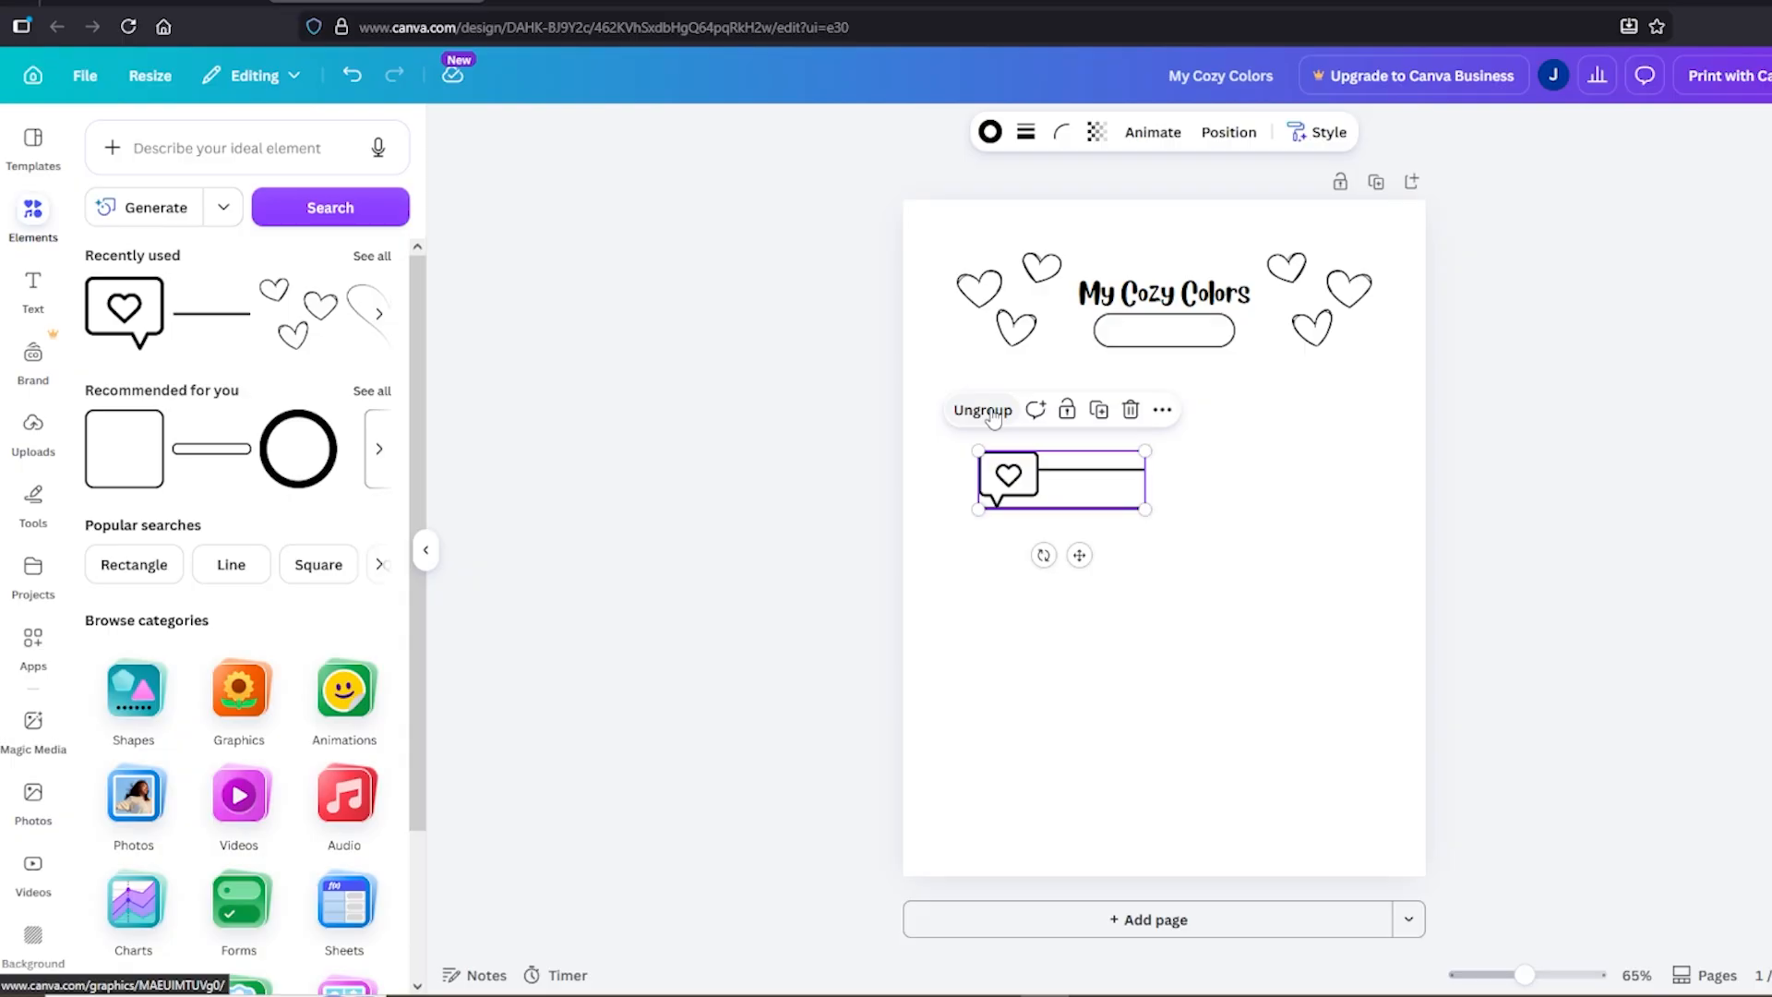
{"action": "left_click", "coordinate": [1210, 605]}
{"action": "mouse_move", "coordinate": [1076, 487]}
{"action": "left_mouse_down"}
{"action": "mouse_move", "coordinate": [1205, 576]}
{"action": "mouse_move", "coordinate": [1118, 551]}
{"action": "mouse_move", "coordinate": [1063, 458]}
{"action": "left_mouse_up"}
{"action": "left_click", "coordinate": [822, 455]}
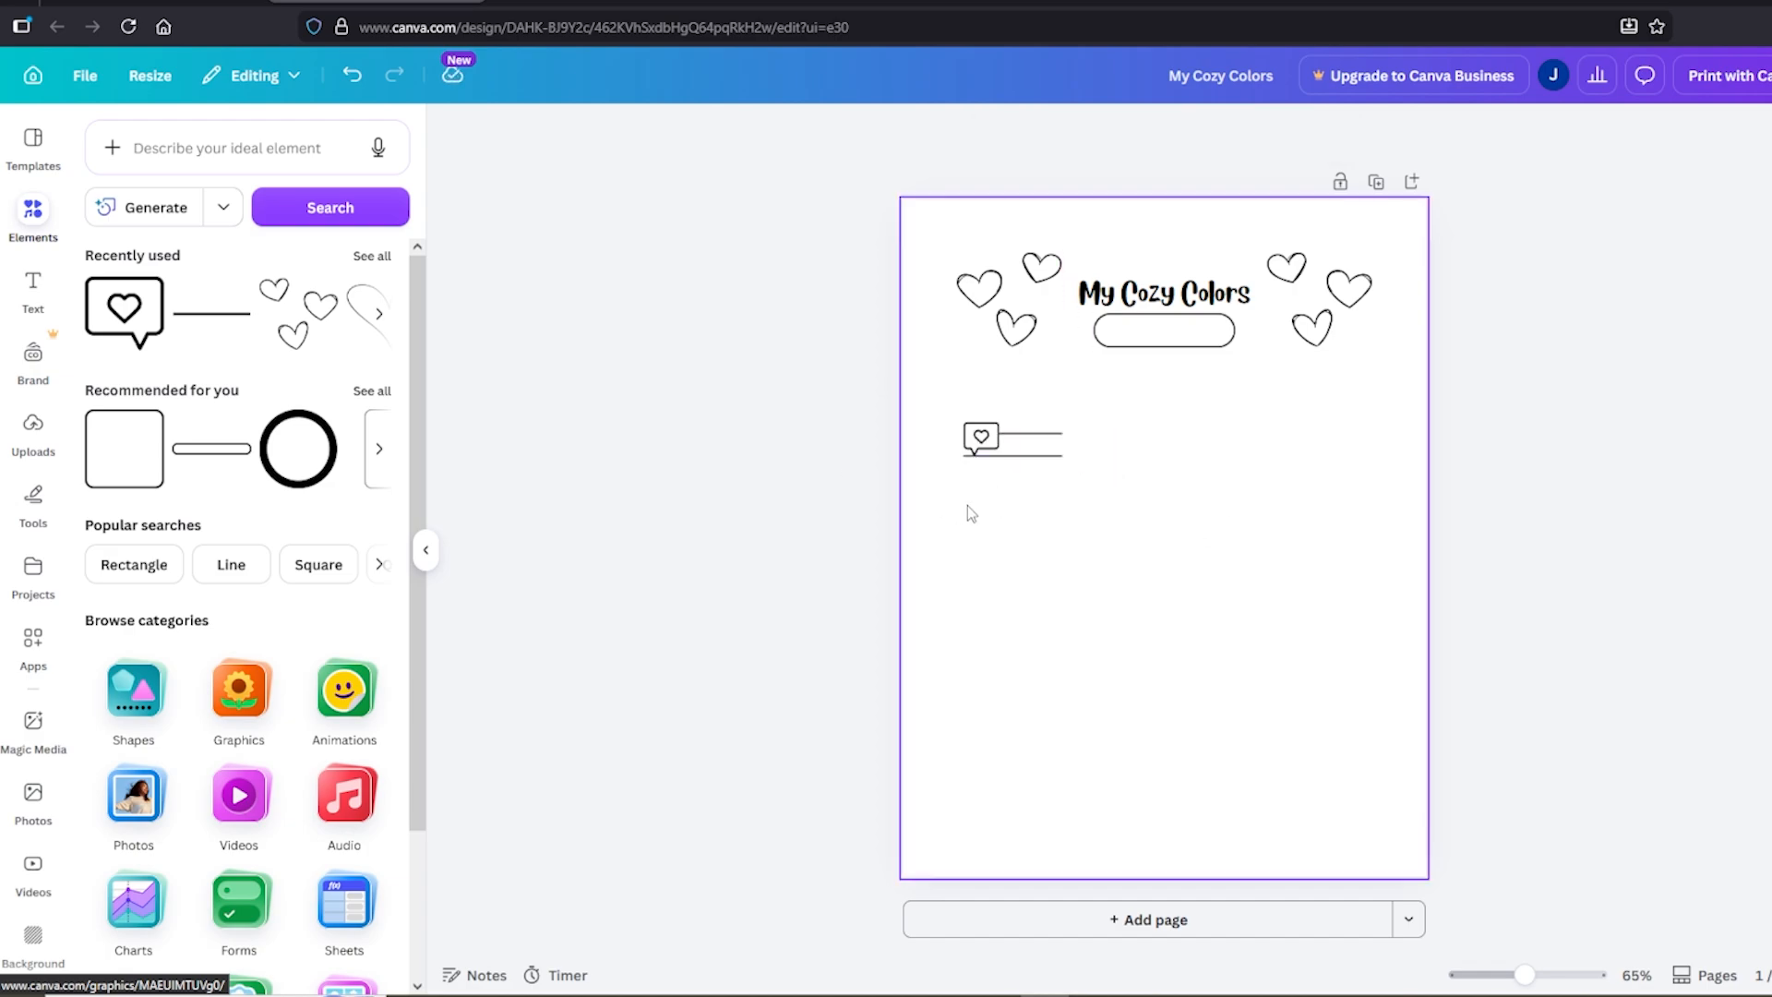
Enlarge the speech bubble group slightly and move it up beneath the left hearts
{"action": "left_click_drag", "start_coordinate": [1524, 976], "coordinate": [1529, 984]}
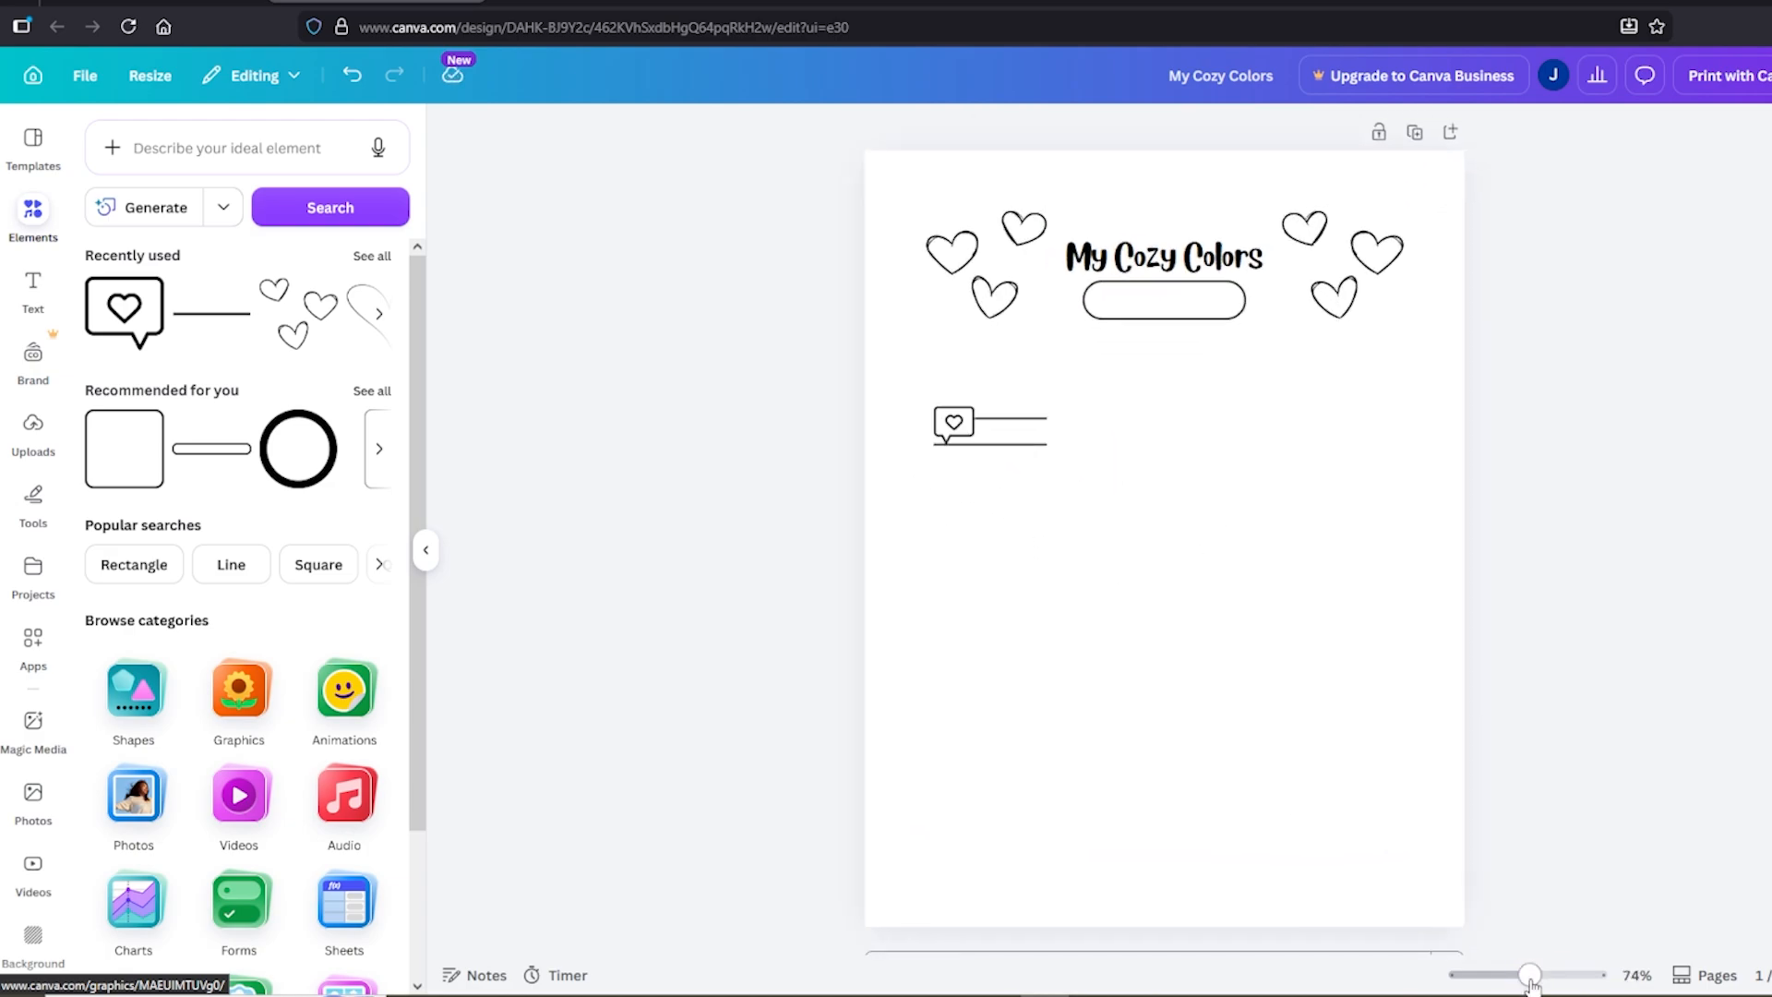
{"action": "left_click", "coordinate": [1041, 442]}
{"action": "left_click_drag", "start_coordinate": [1049, 446], "coordinate": [1039, 406]}
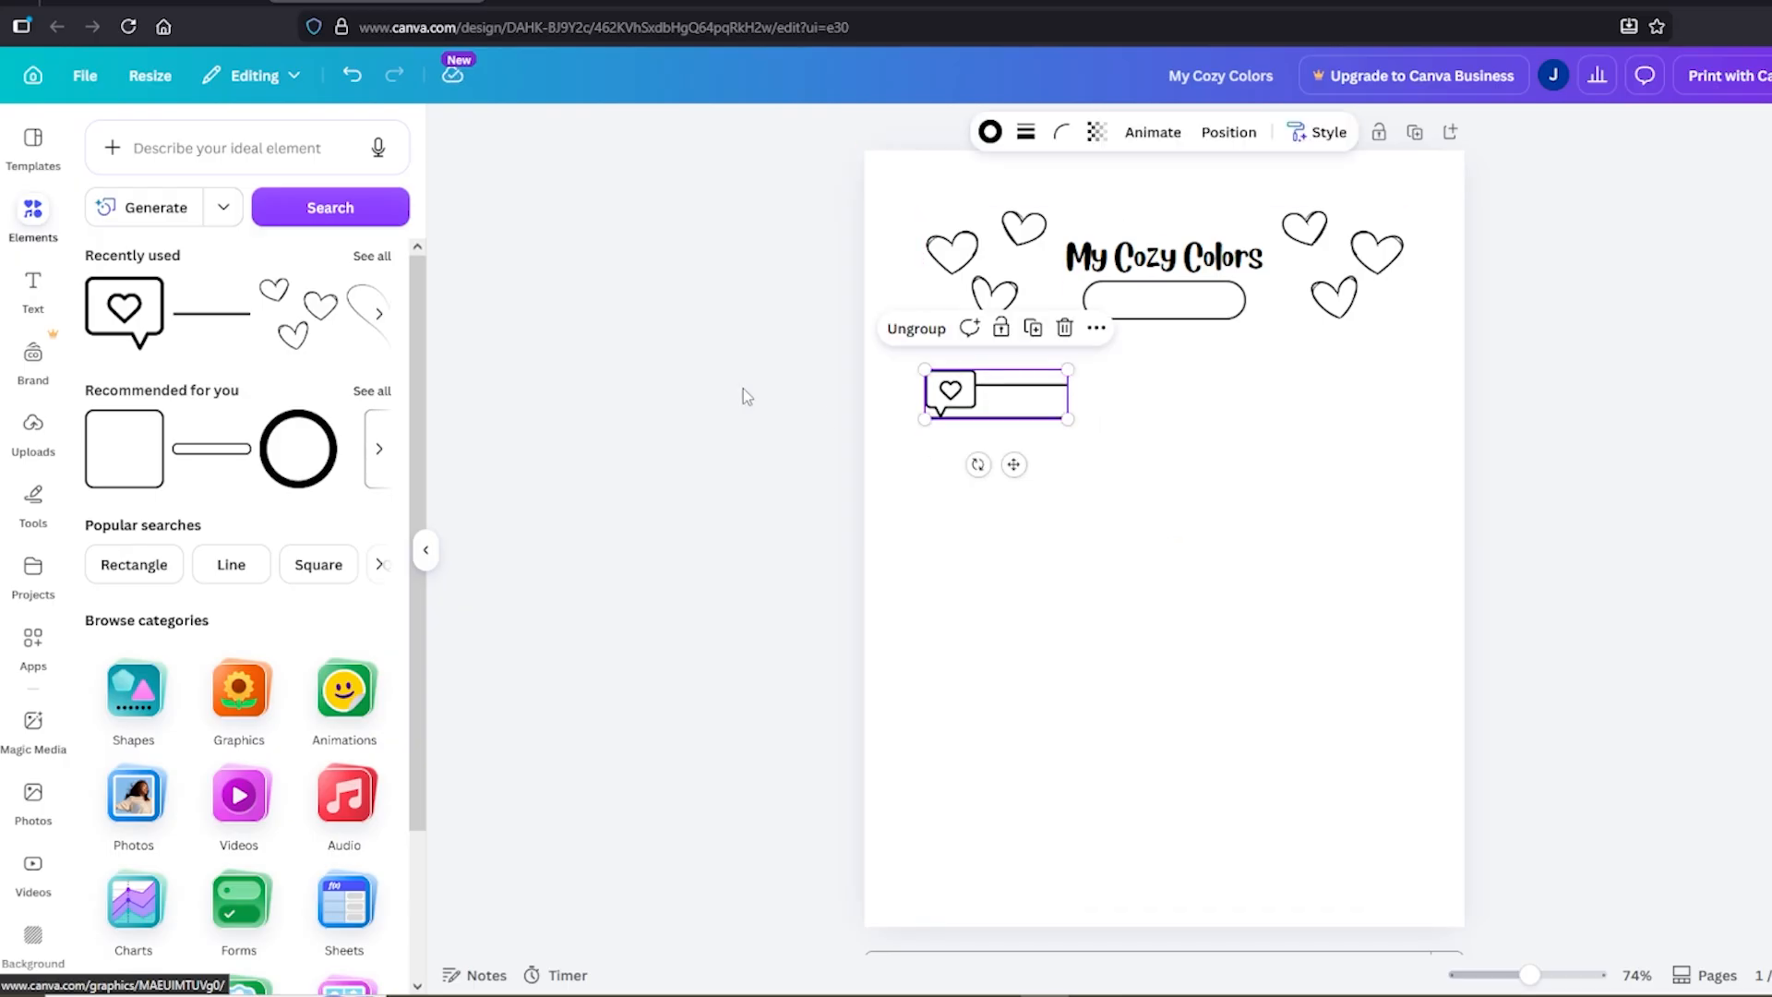
{"action": "left_click", "coordinate": [745, 394]}
Paste copies of the speech bubble group below the original to form a column of eight rows along the left margin
{"action": "left_click", "coordinate": [1001, 395]}
{"action": "left_click", "coordinate": [1096, 327]}
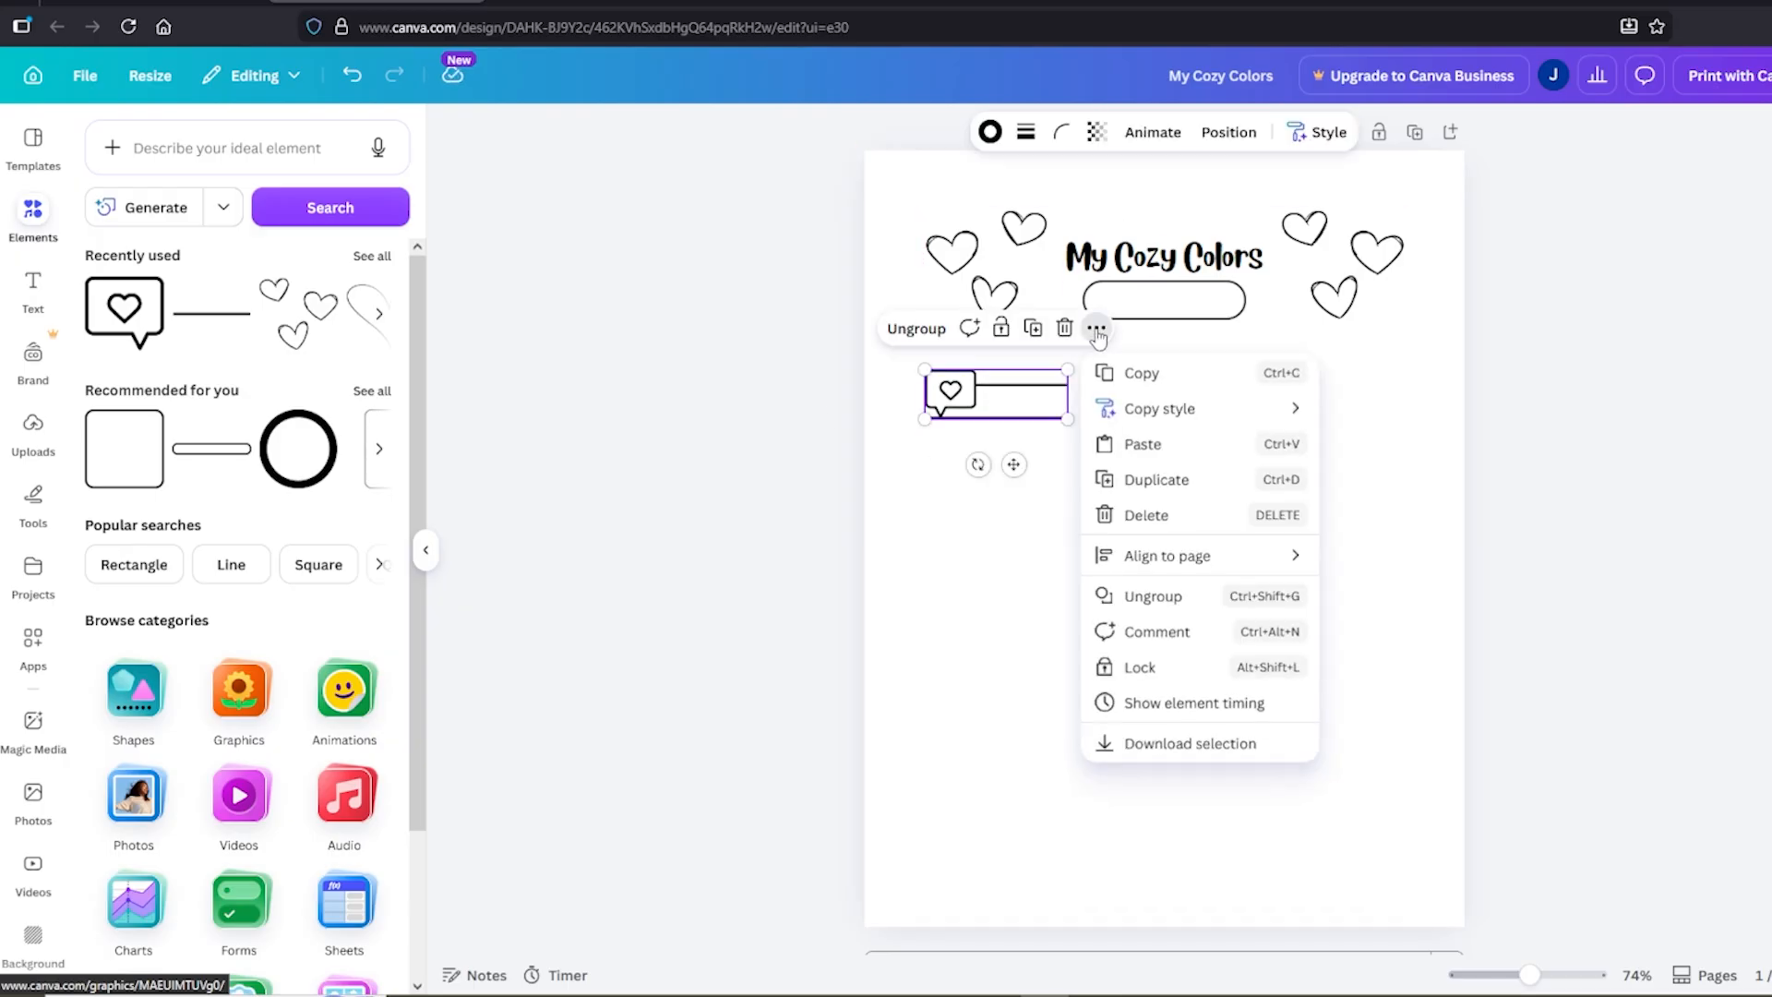
{"action": "left_click", "coordinate": [1151, 447]}
{"action": "left_click_drag", "start_coordinate": [1016, 406], "coordinate": [1016, 473]}
{"action": "left_click", "coordinate": [1071, 528]}
{"action": "key", "text": "ctrl+v"}
{"action": "left_click_drag", "start_coordinate": [1015, 410], "coordinate": [984, 599]}
{"action": "key", "text": "ctrl+v"}
{"action": "key", "text": "ctrl+v"}
{"action": "left_click_drag", "start_coordinate": [1000, 417], "coordinate": [986, 801]}
{"action": "key", "text": "ctrl+v"}
{"action": "key", "text": "ctrl+v"}
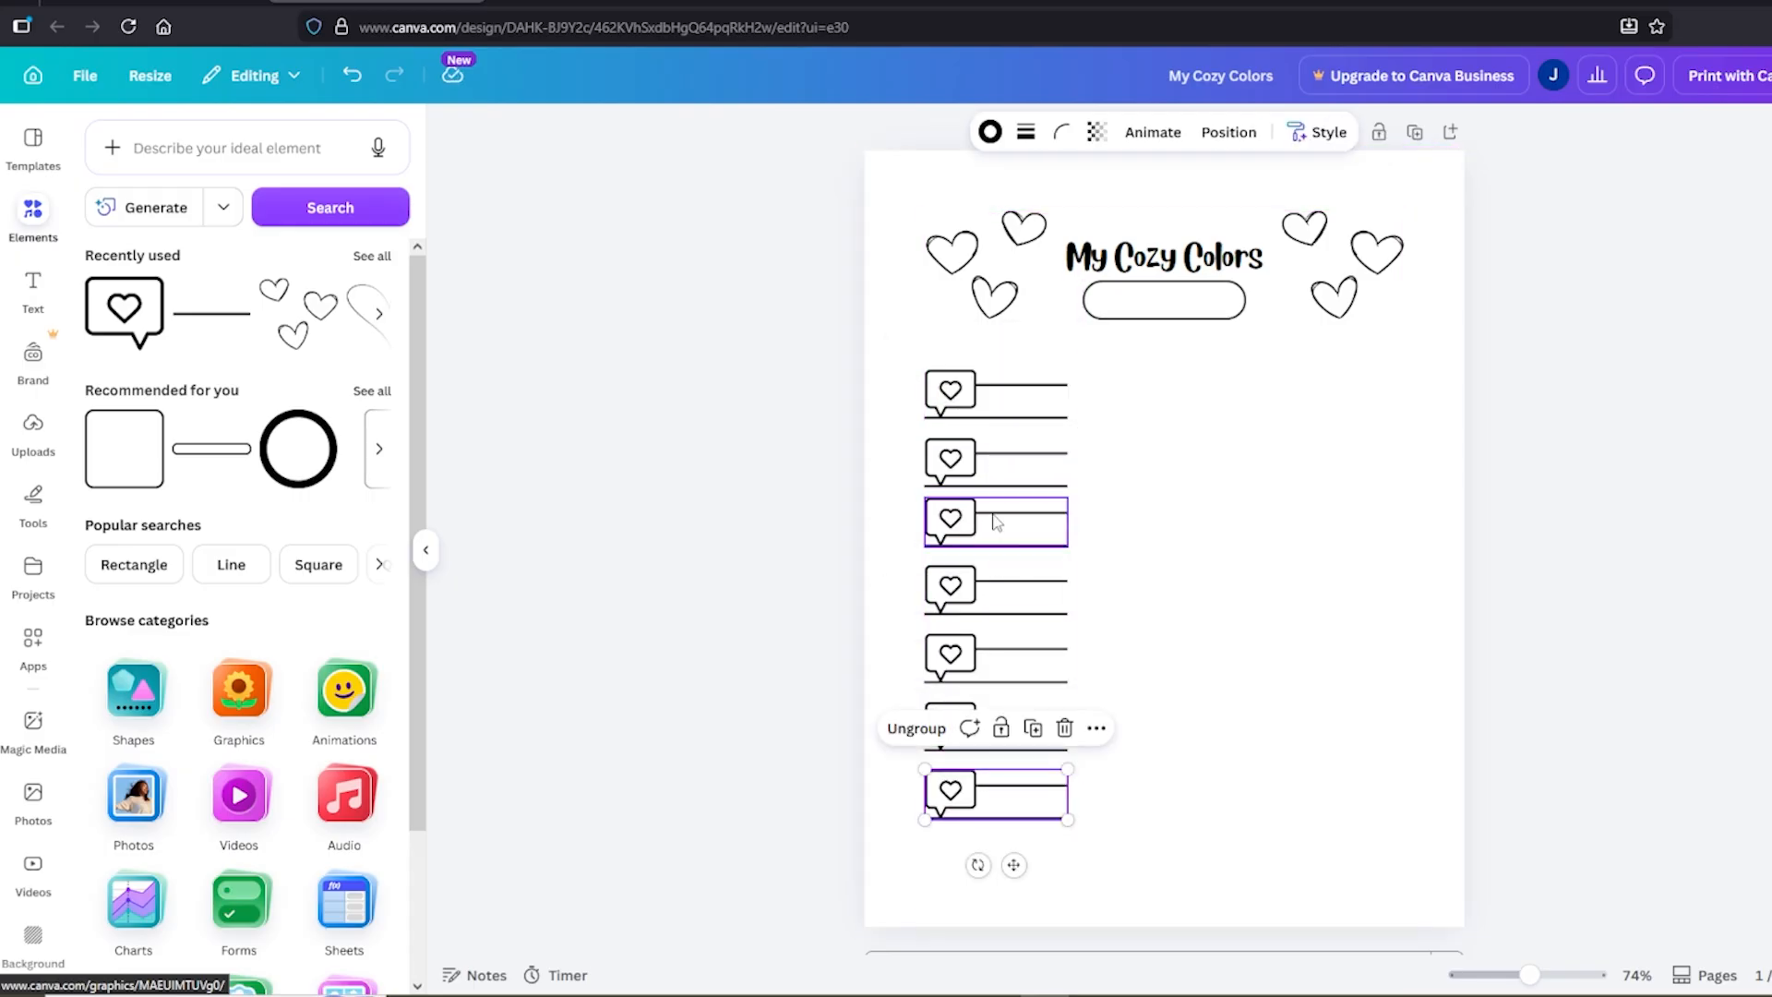
{"action": "key", "text": "ctrl+v"}
{"action": "left_click_drag", "start_coordinate": [1023, 417], "coordinate": [1009, 870]}
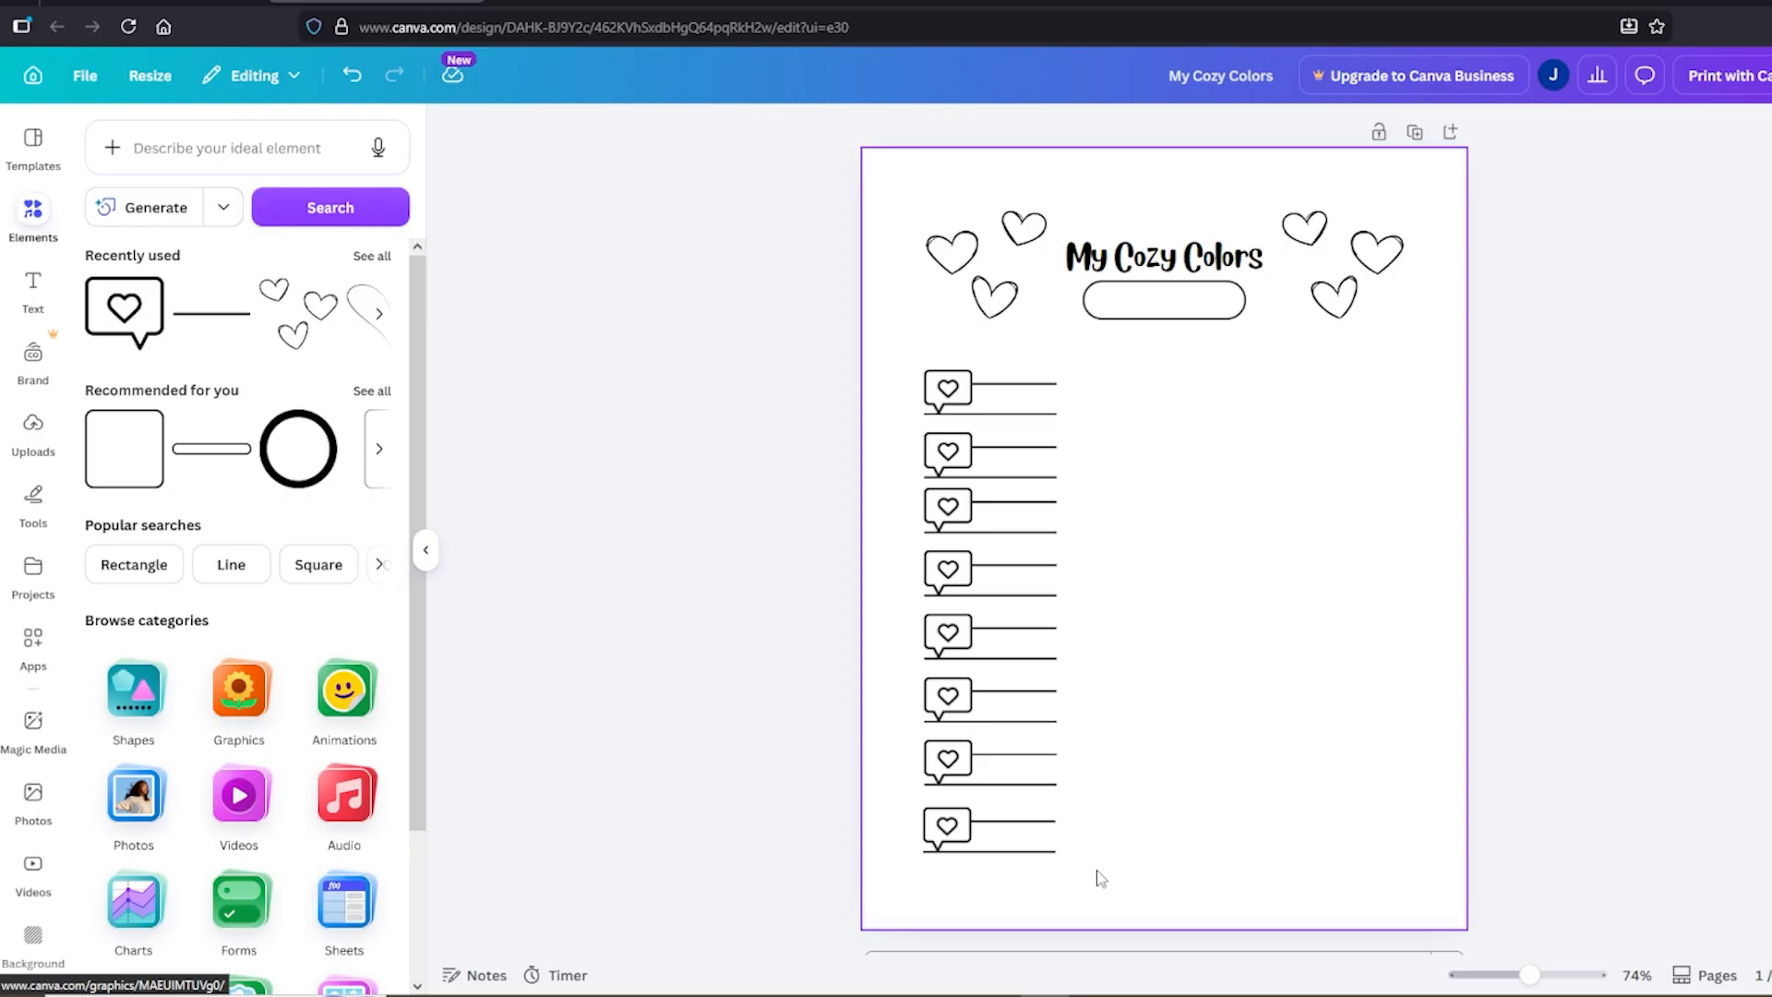
Space the eight speech bubble rows evenly with Tidy up
{"action": "left_click_drag", "start_coordinate": [1096, 868], "coordinate": [904, 358]}
{"action": "left_click", "coordinate": [1103, 327]}
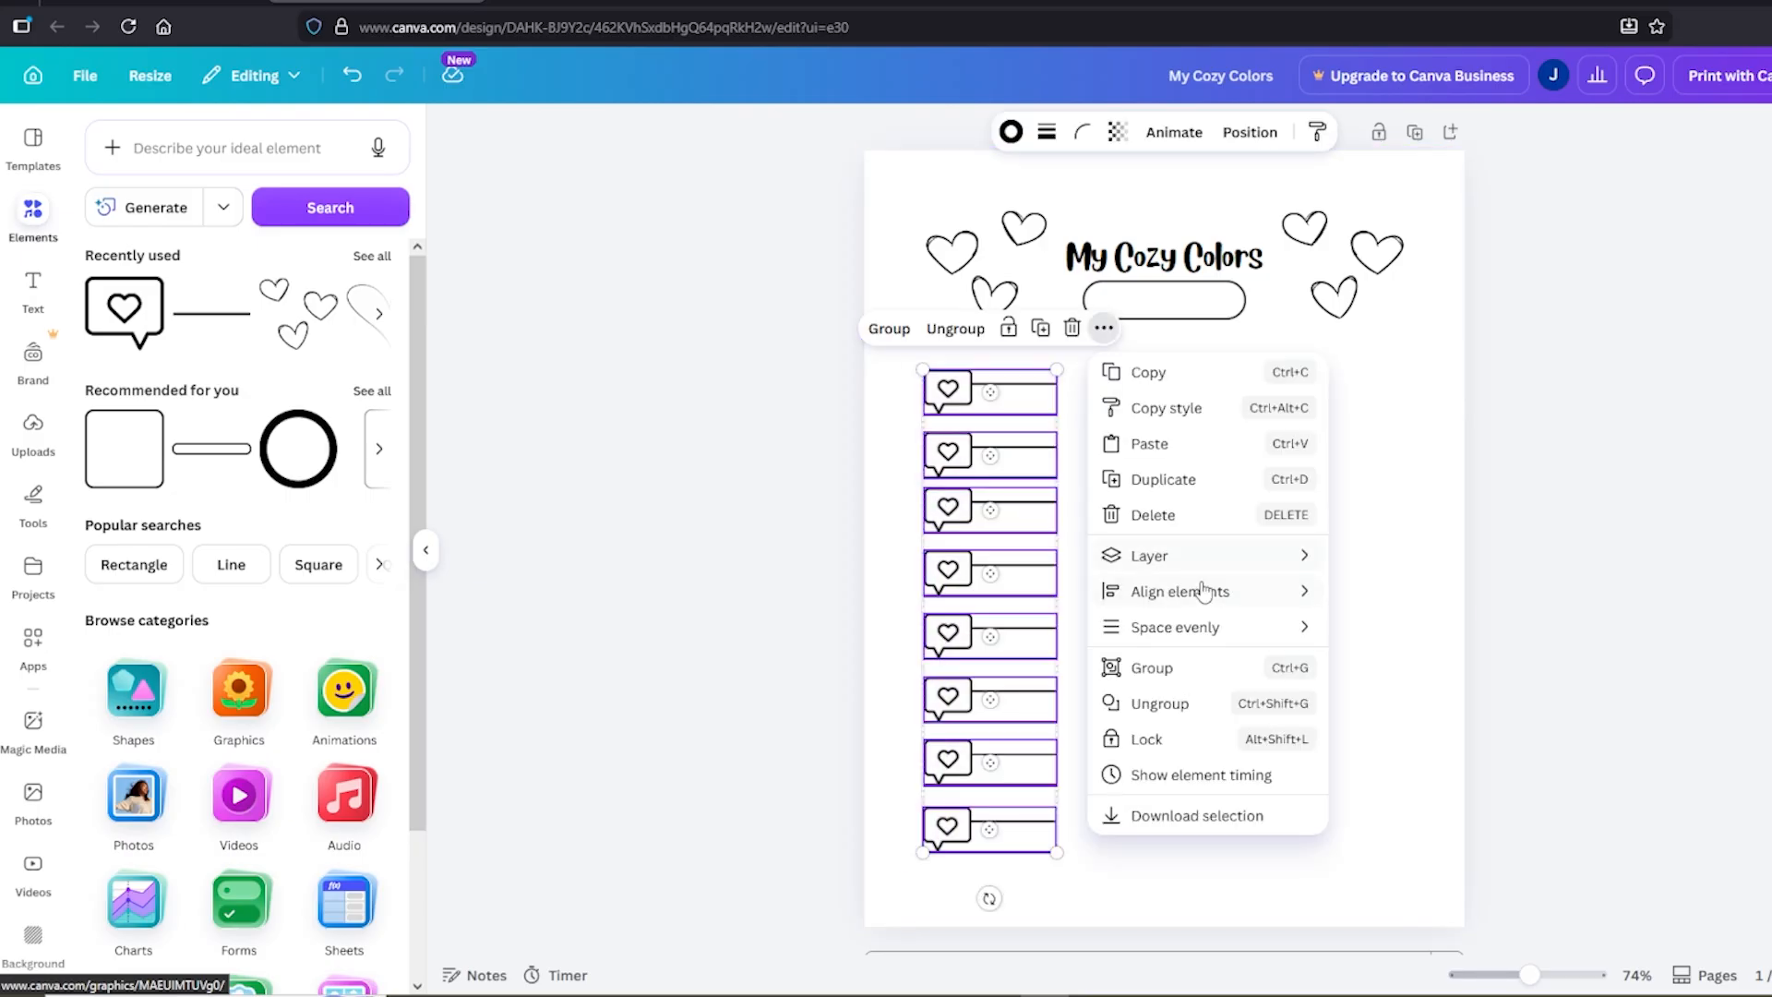
{"action": "mouse_move", "coordinate": [1161, 630]}
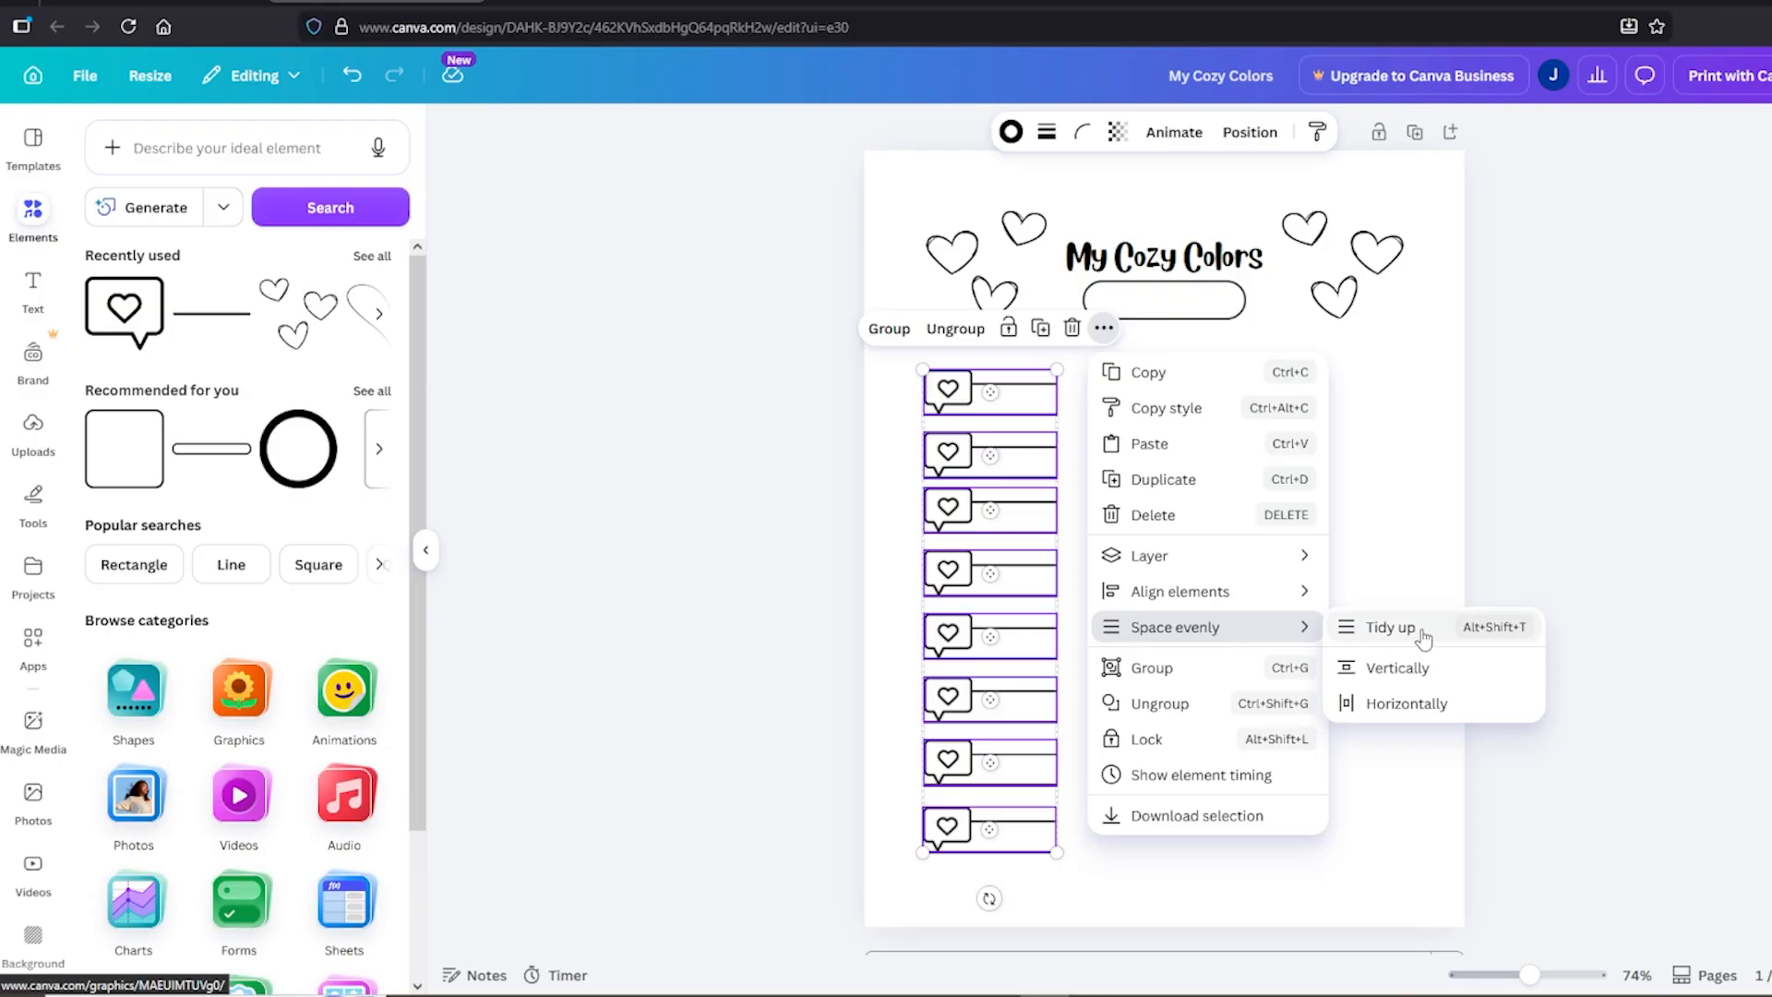
{"action": "left_click", "coordinate": [1389, 627]}
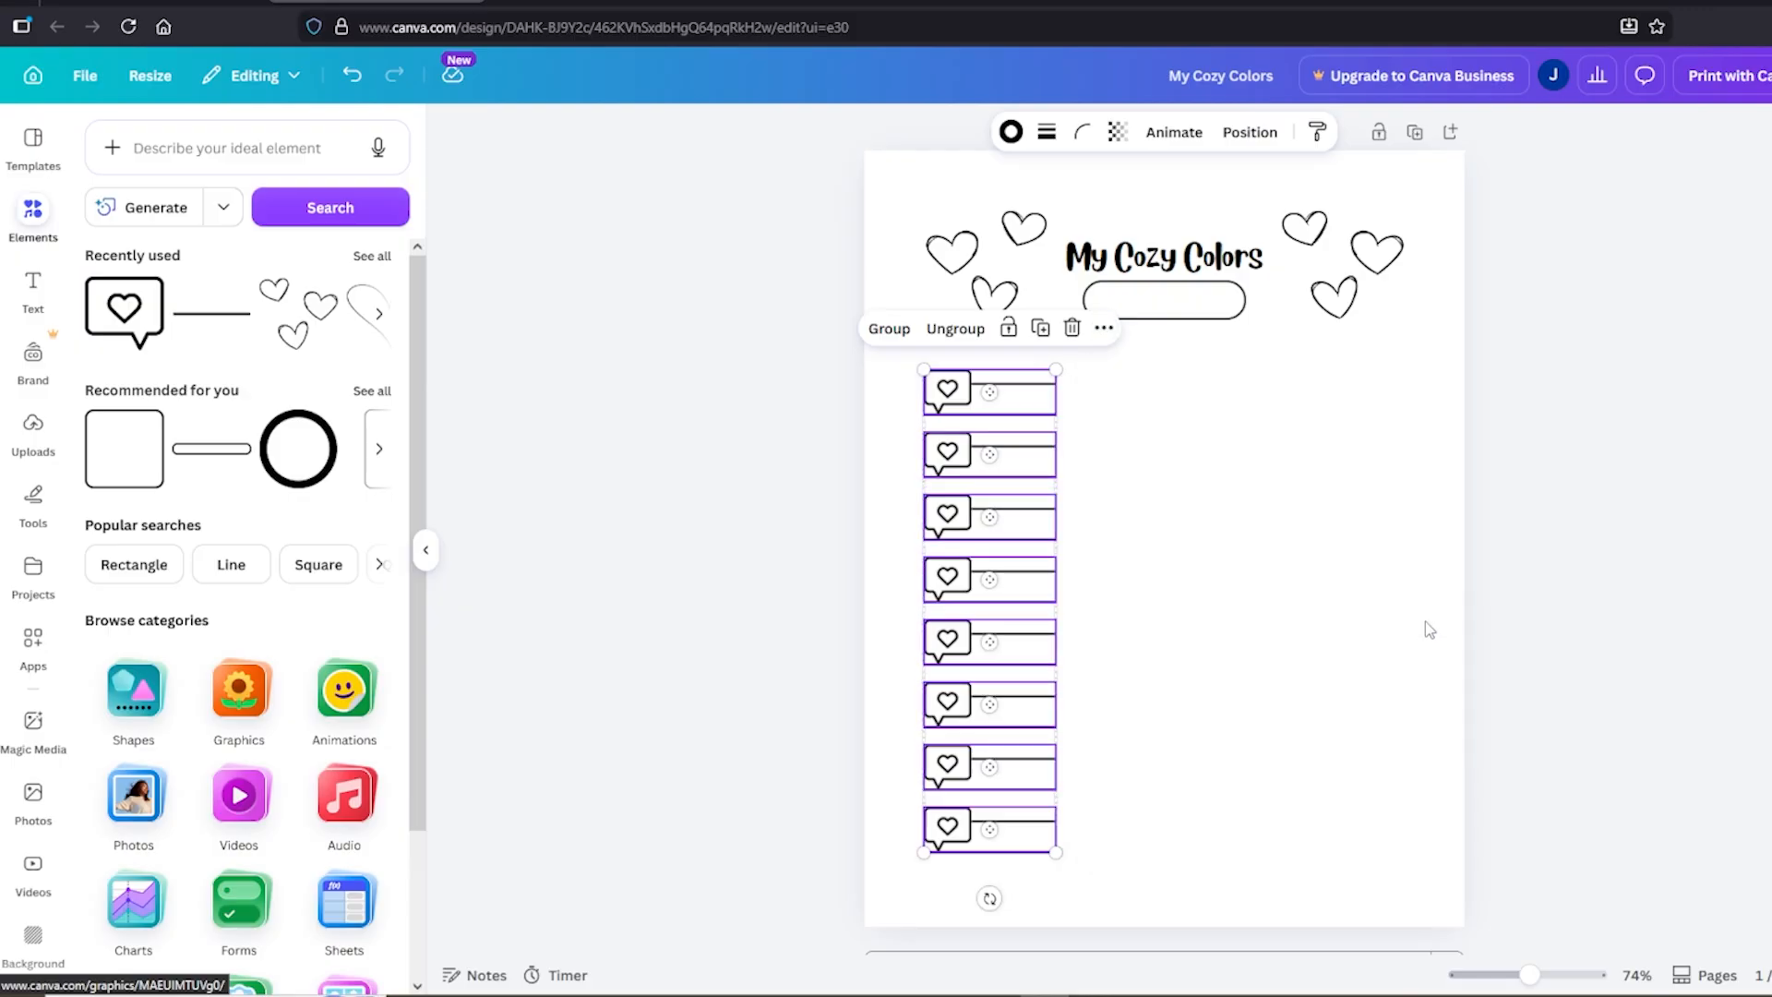
{"action": "left_click", "coordinate": [1234, 564]}
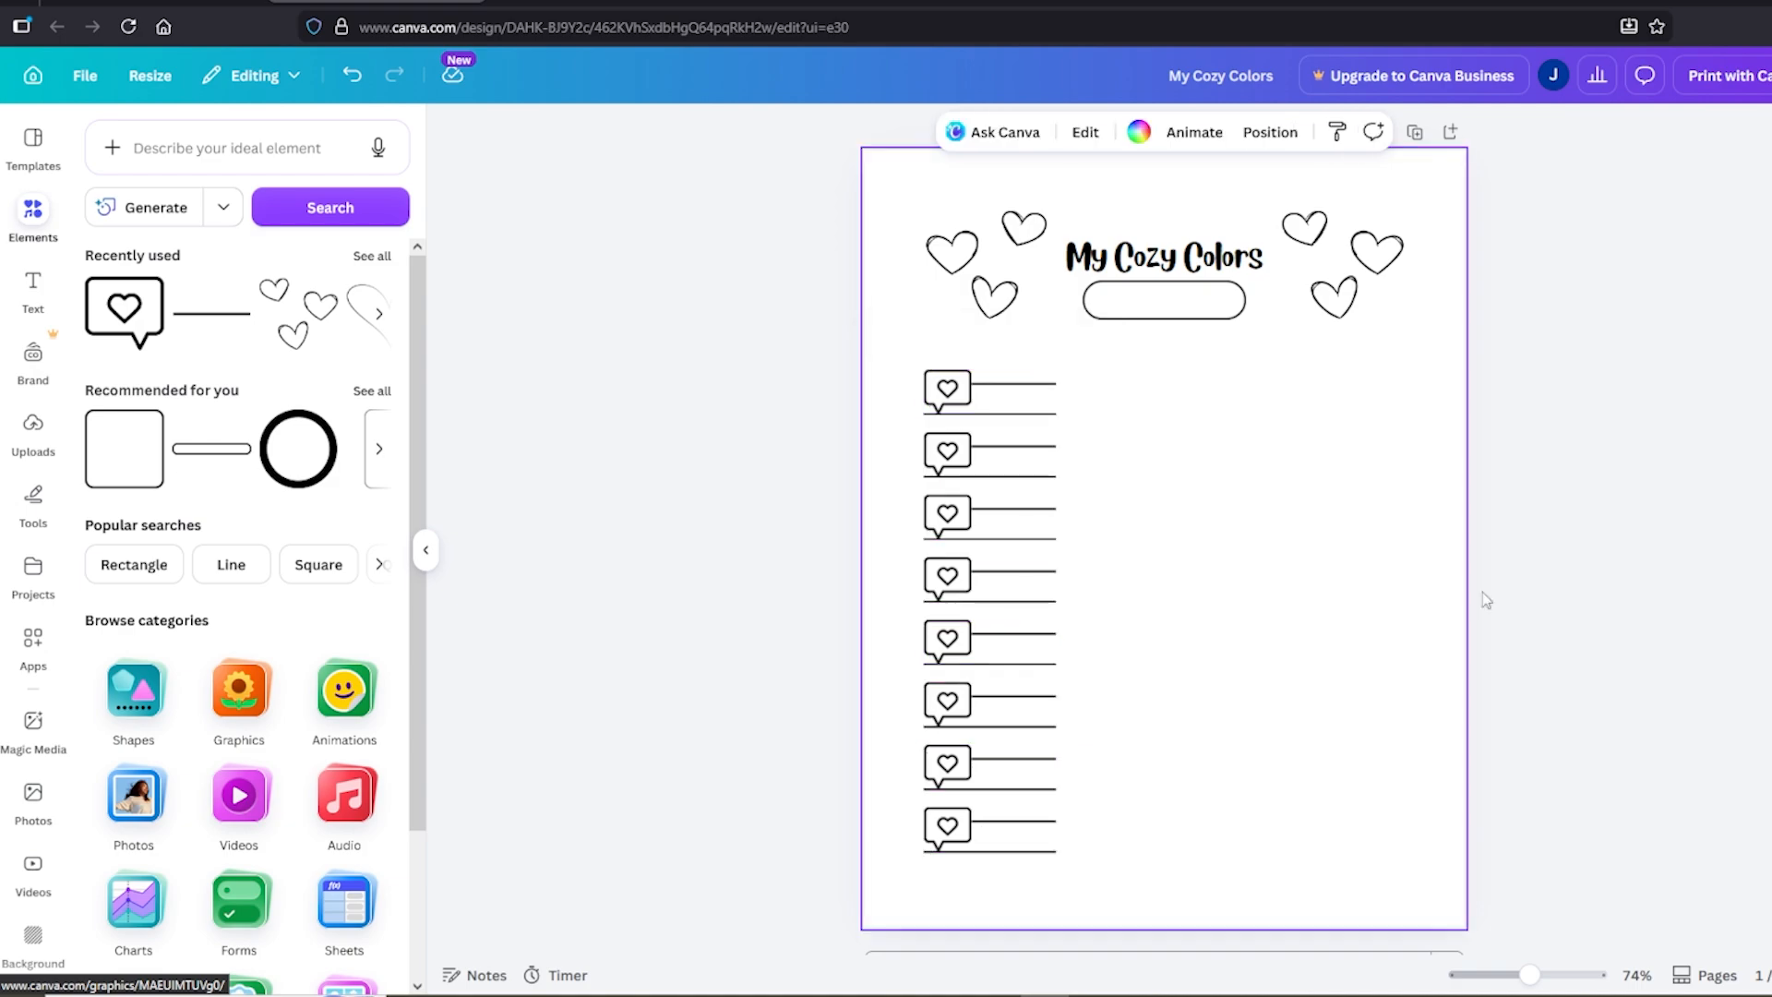
Group the eight speech bubble rows into one column and move it slightly upward
{"action": "left_click_drag", "start_coordinate": [1116, 866], "coordinate": [918, 361]}
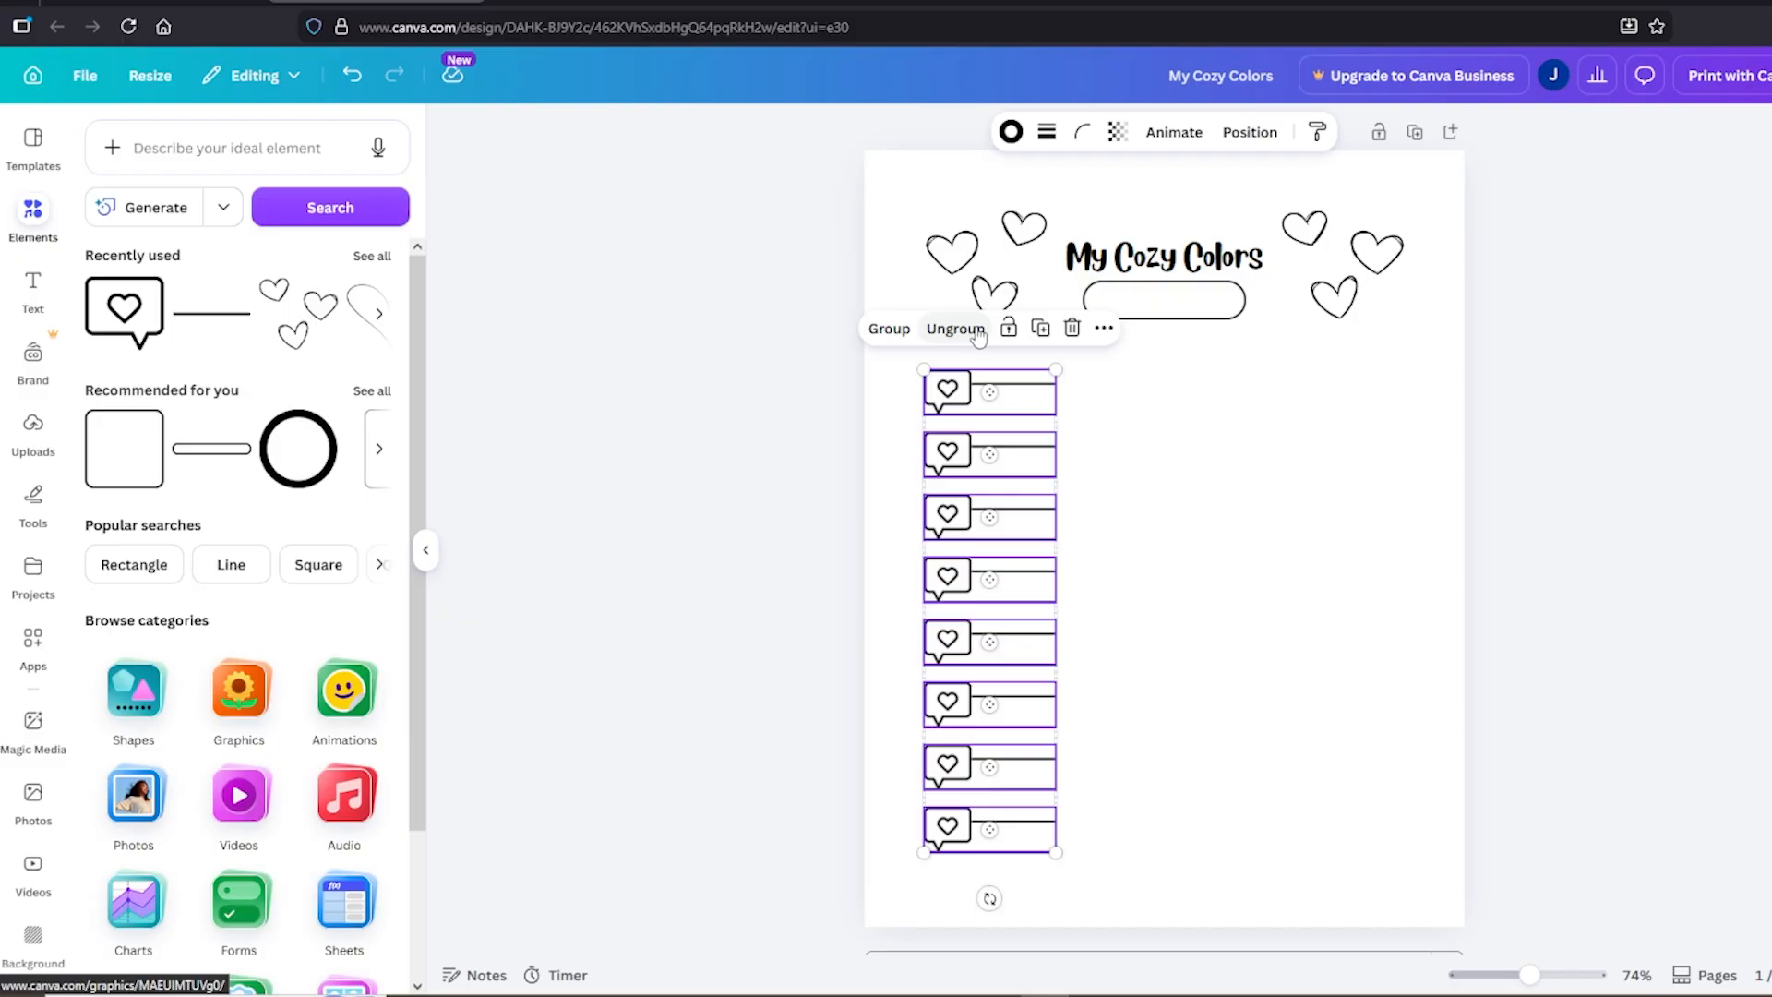
{"action": "left_click", "coordinate": [888, 329]}
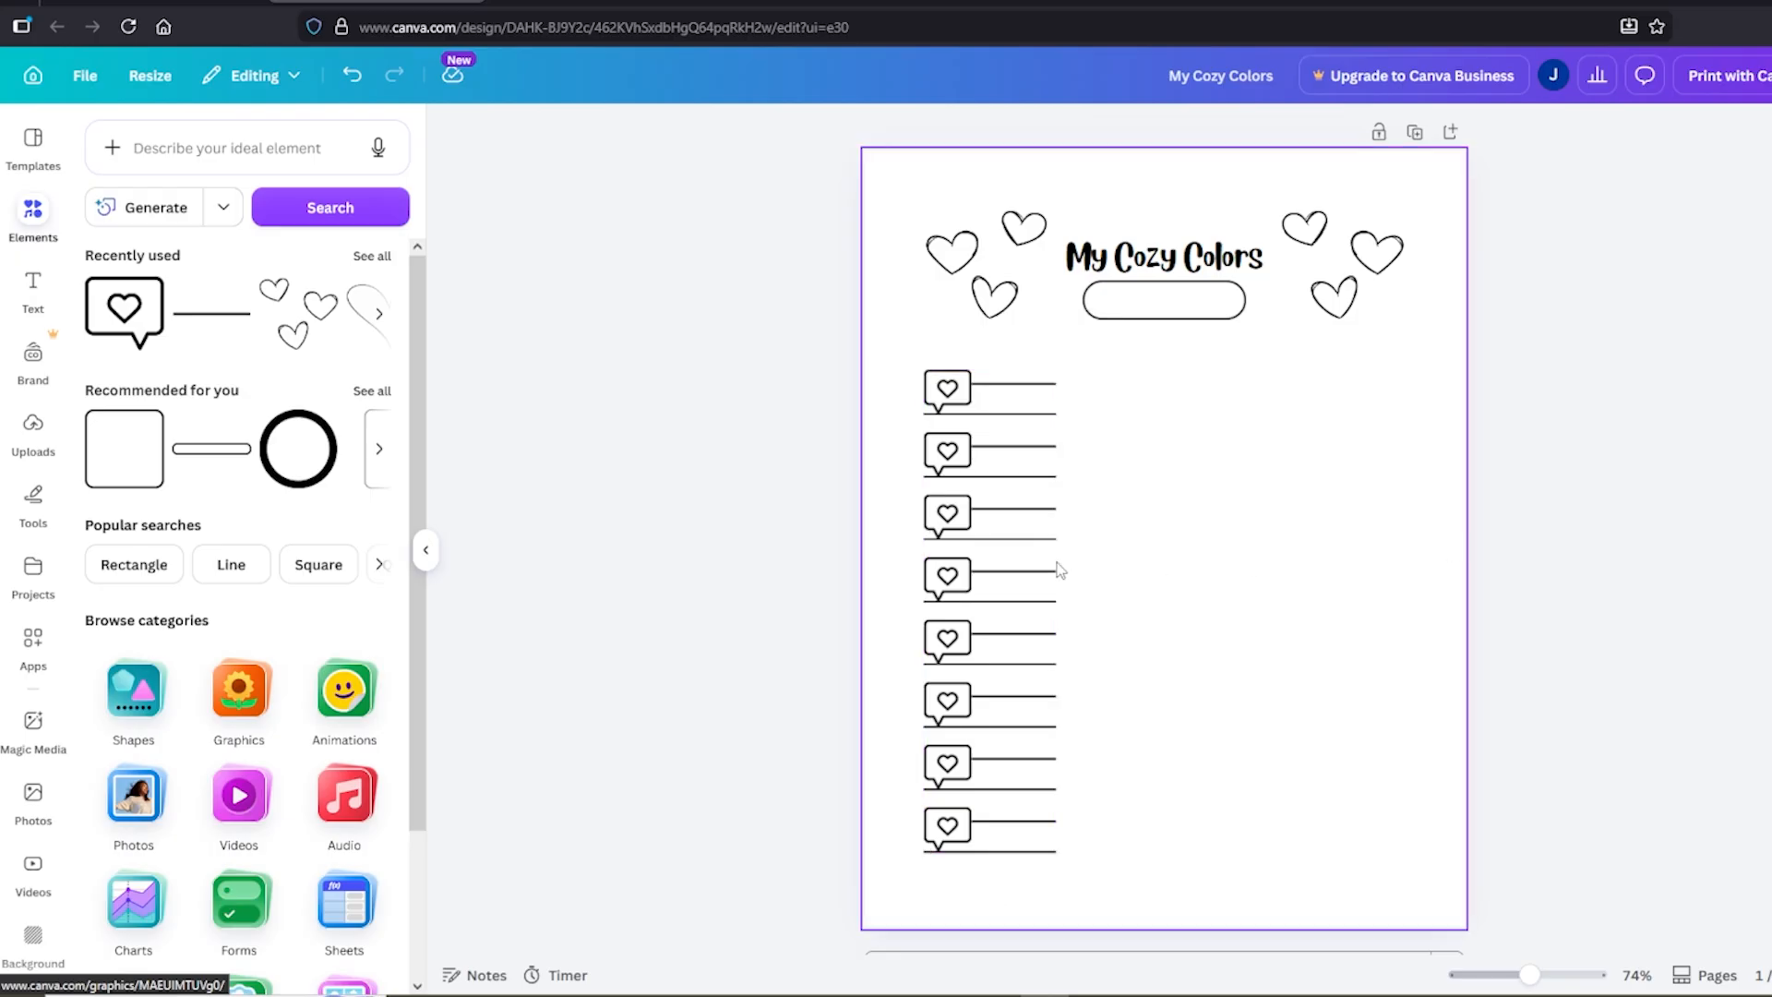
{"action": "mouse_move", "coordinate": [989, 578]}
{"action": "left_mouse_down"}
{"action": "mouse_move", "coordinate": [1347, 577]}
{"action": "mouse_move", "coordinate": [943, 577]}
{"action": "mouse_move", "coordinate": [1017, 567]}
{"action": "left_mouse_up"}
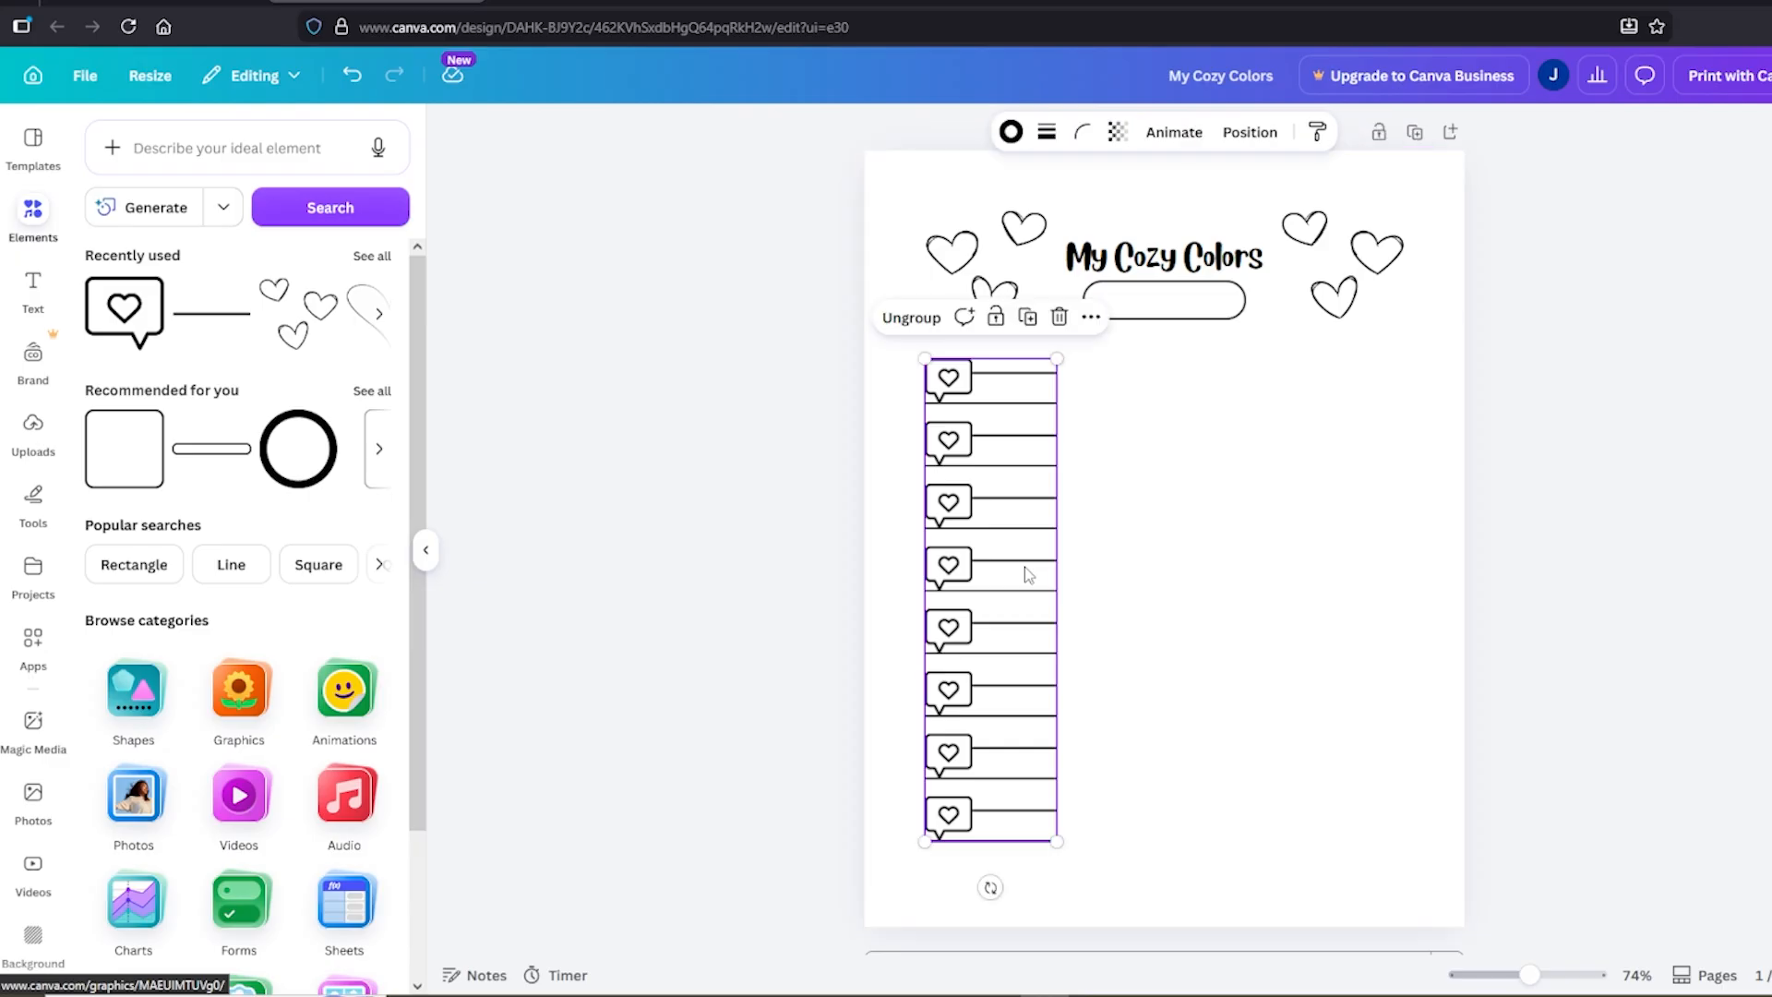
Duplicate the speech bubble column and place the copy in the page's horizontal centre, level with the first column
{"action": "key", "text": "ctrl+d"}
{"action": "left_click_drag", "start_coordinate": [1024, 567], "coordinate": [1196, 528]}
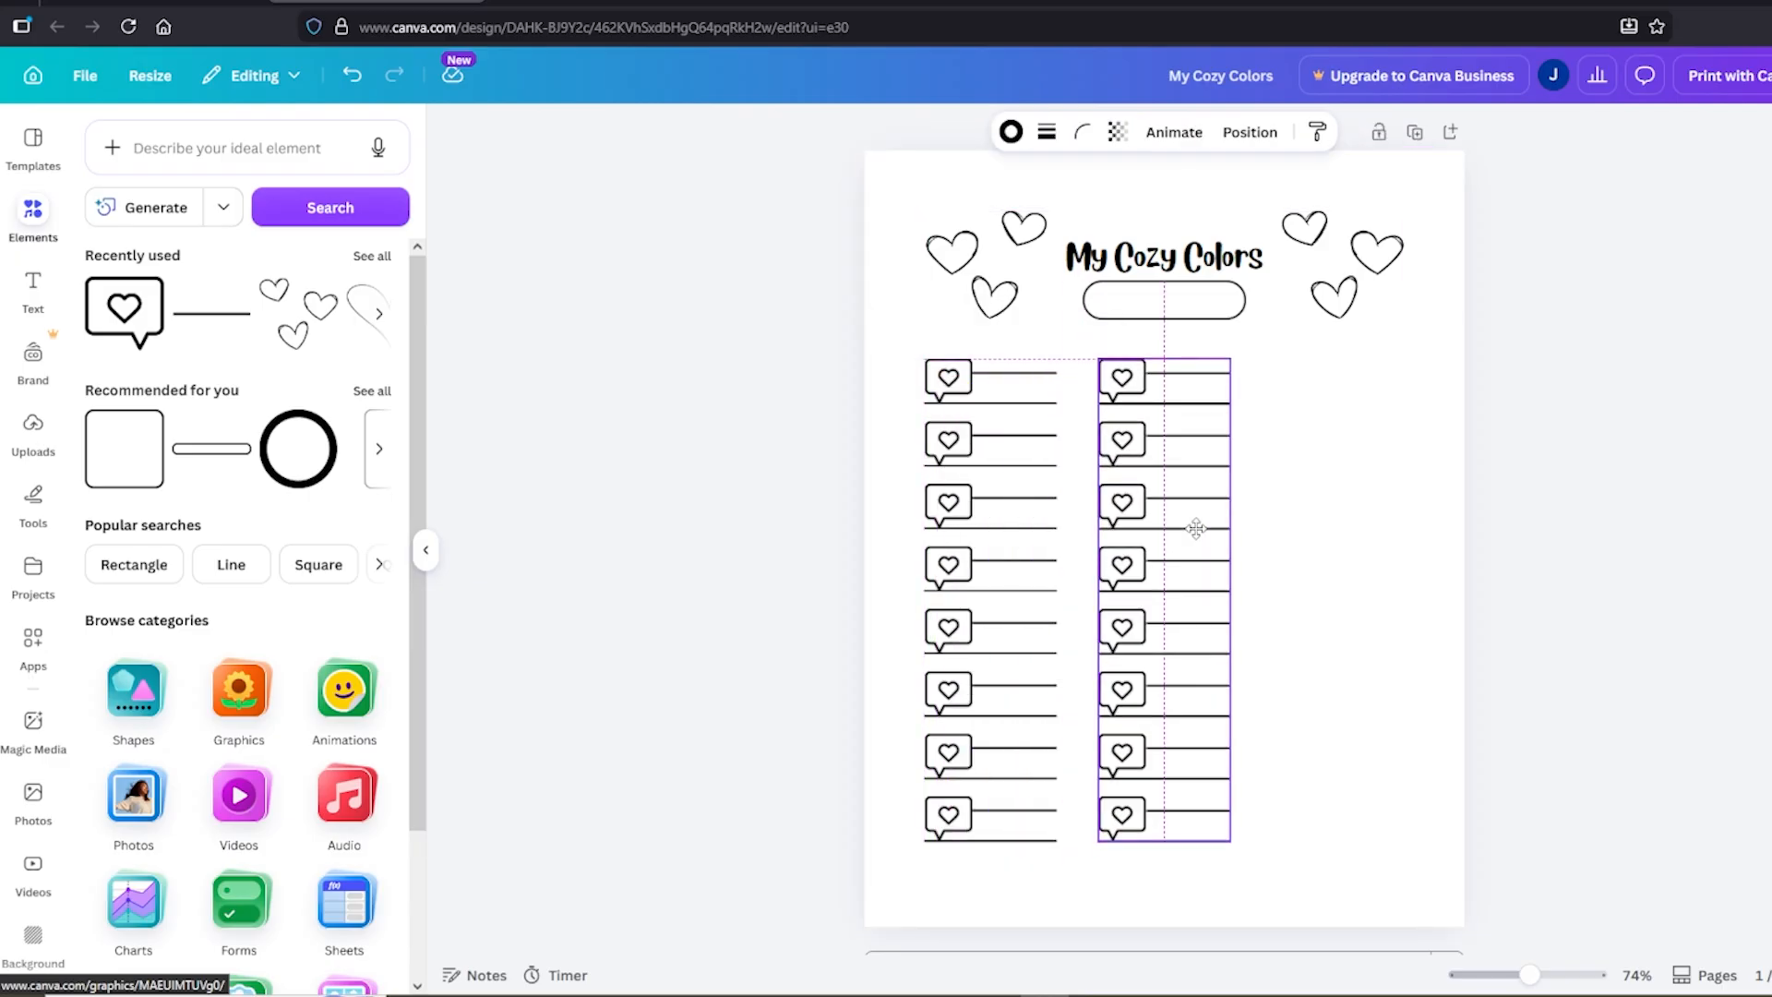
{"action": "left_click_drag", "start_coordinate": [1196, 528], "coordinate": [1199, 529]}
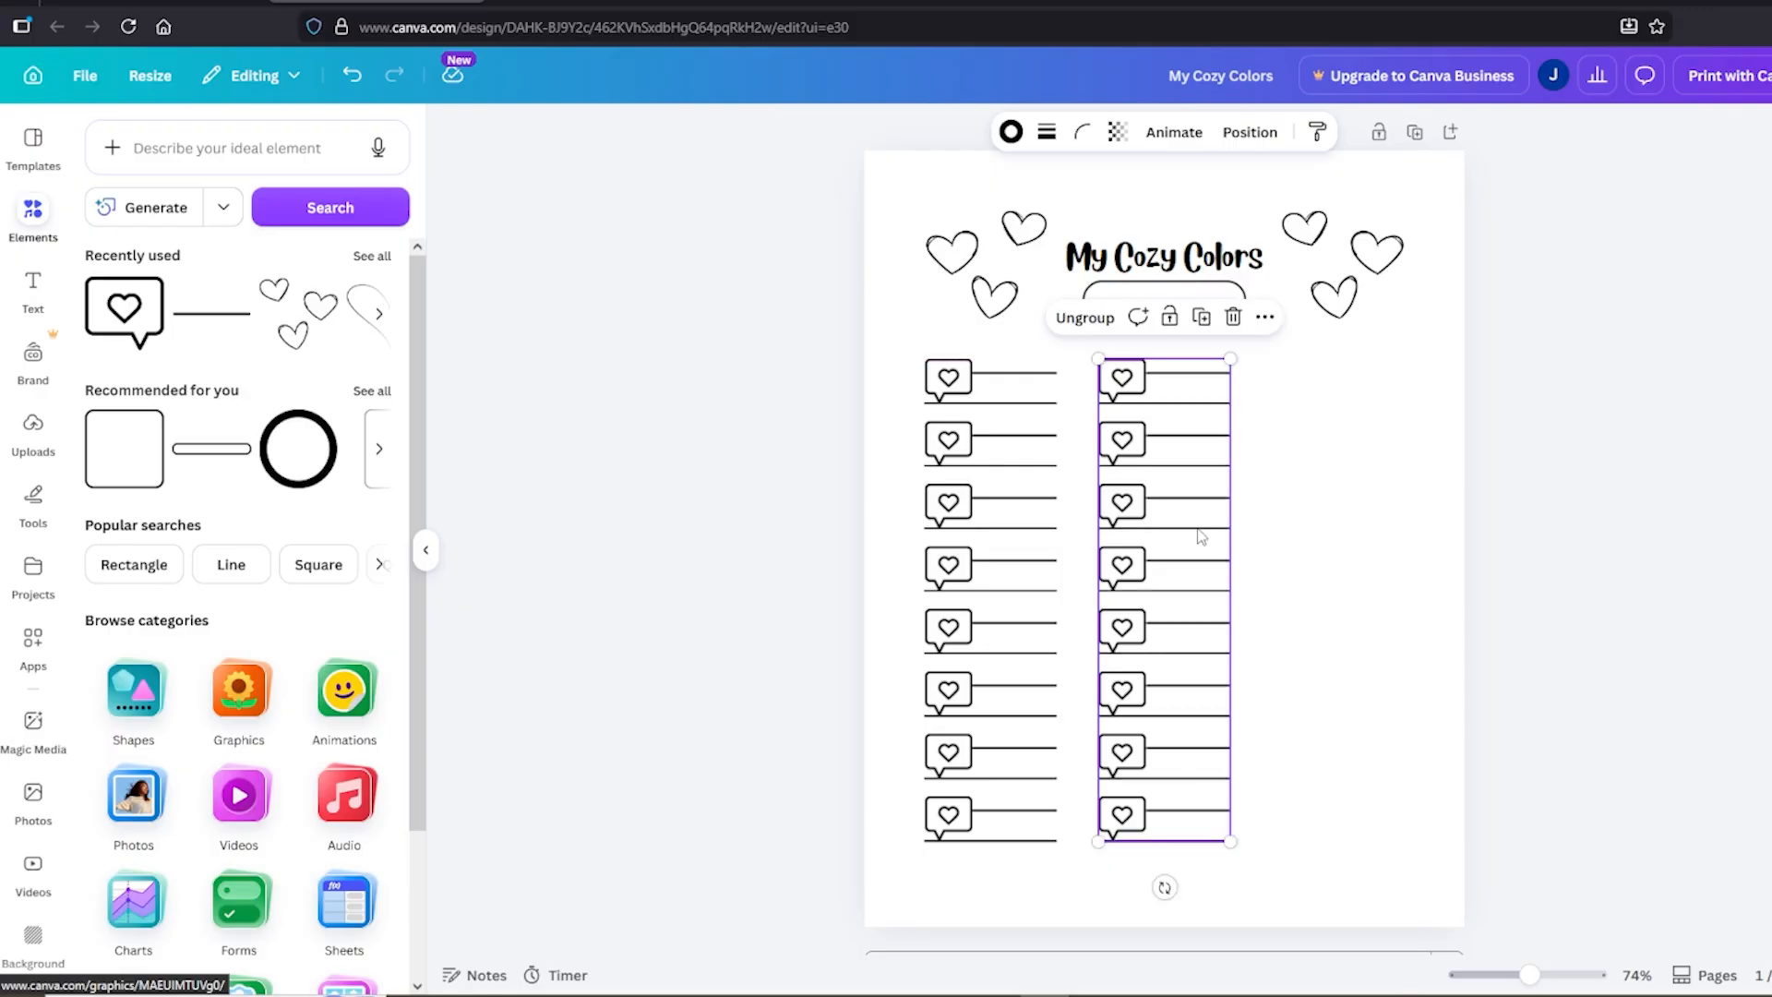
Paste another copy of the speech bubble column near the page's right margin, level with the other two columns
{"action": "key", "text": "ctrl+v"}
{"action": "left_click_drag", "start_coordinate": [1029, 514], "coordinate": [1359, 502]}
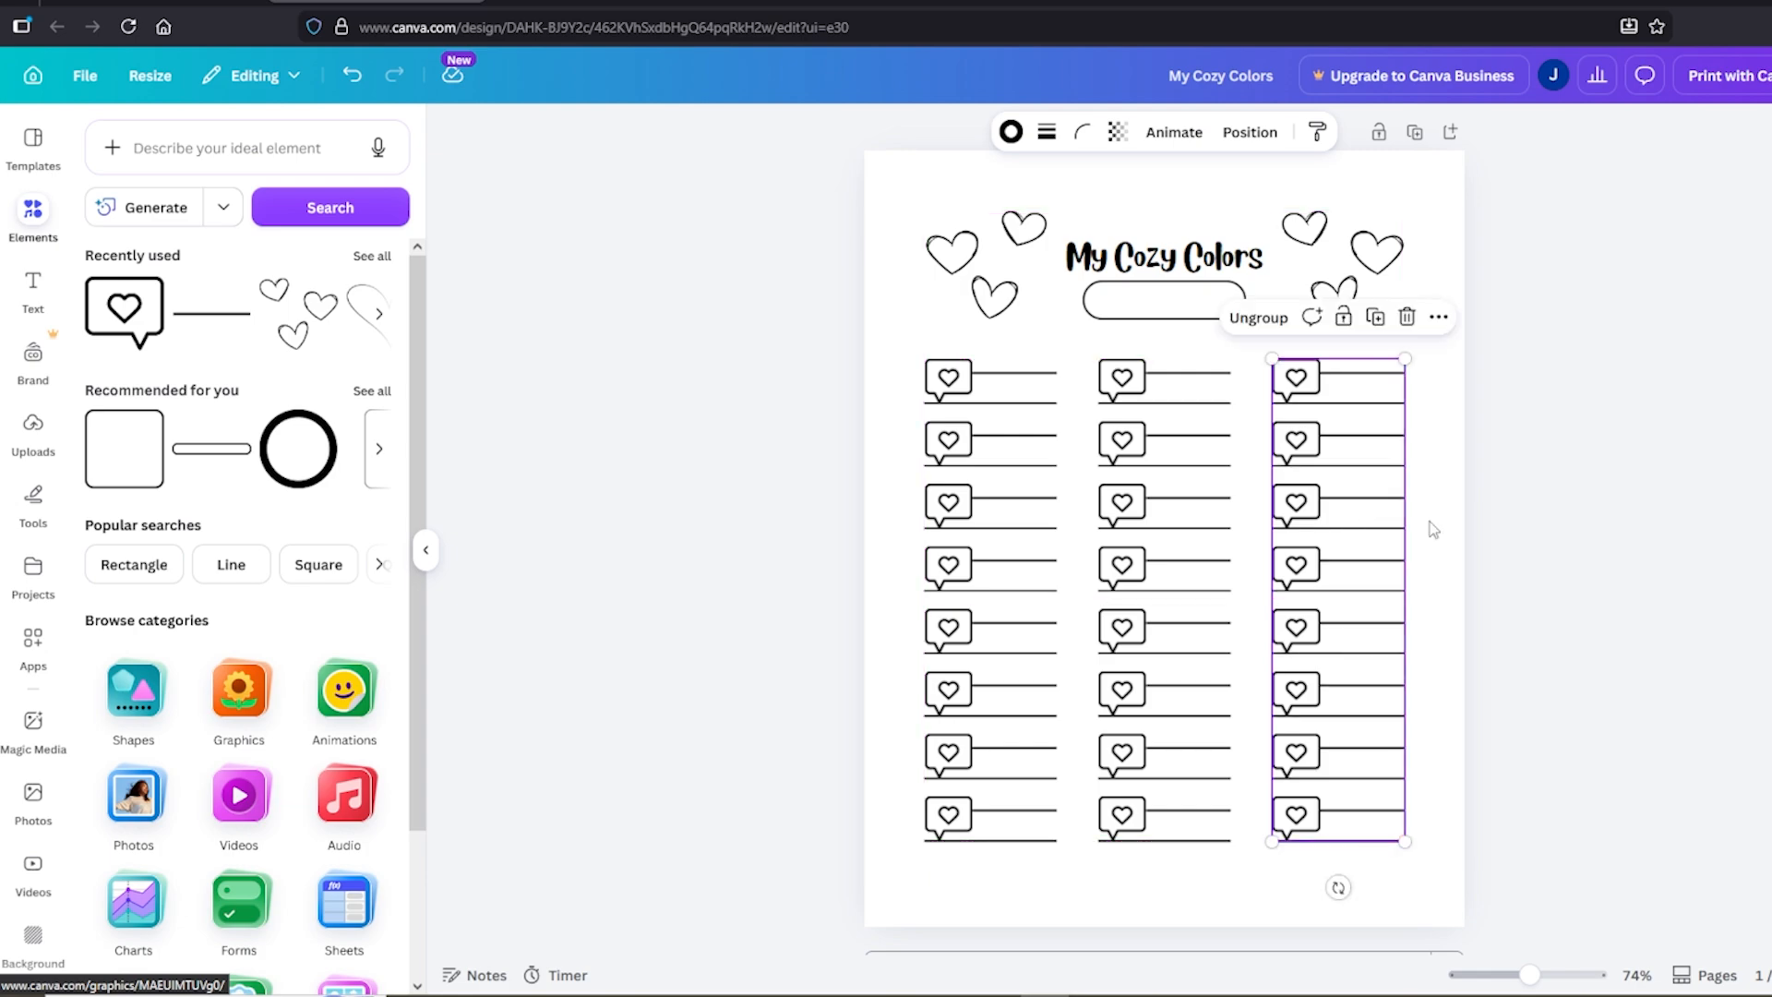
{"action": "left_click", "coordinate": [1712, 592]}
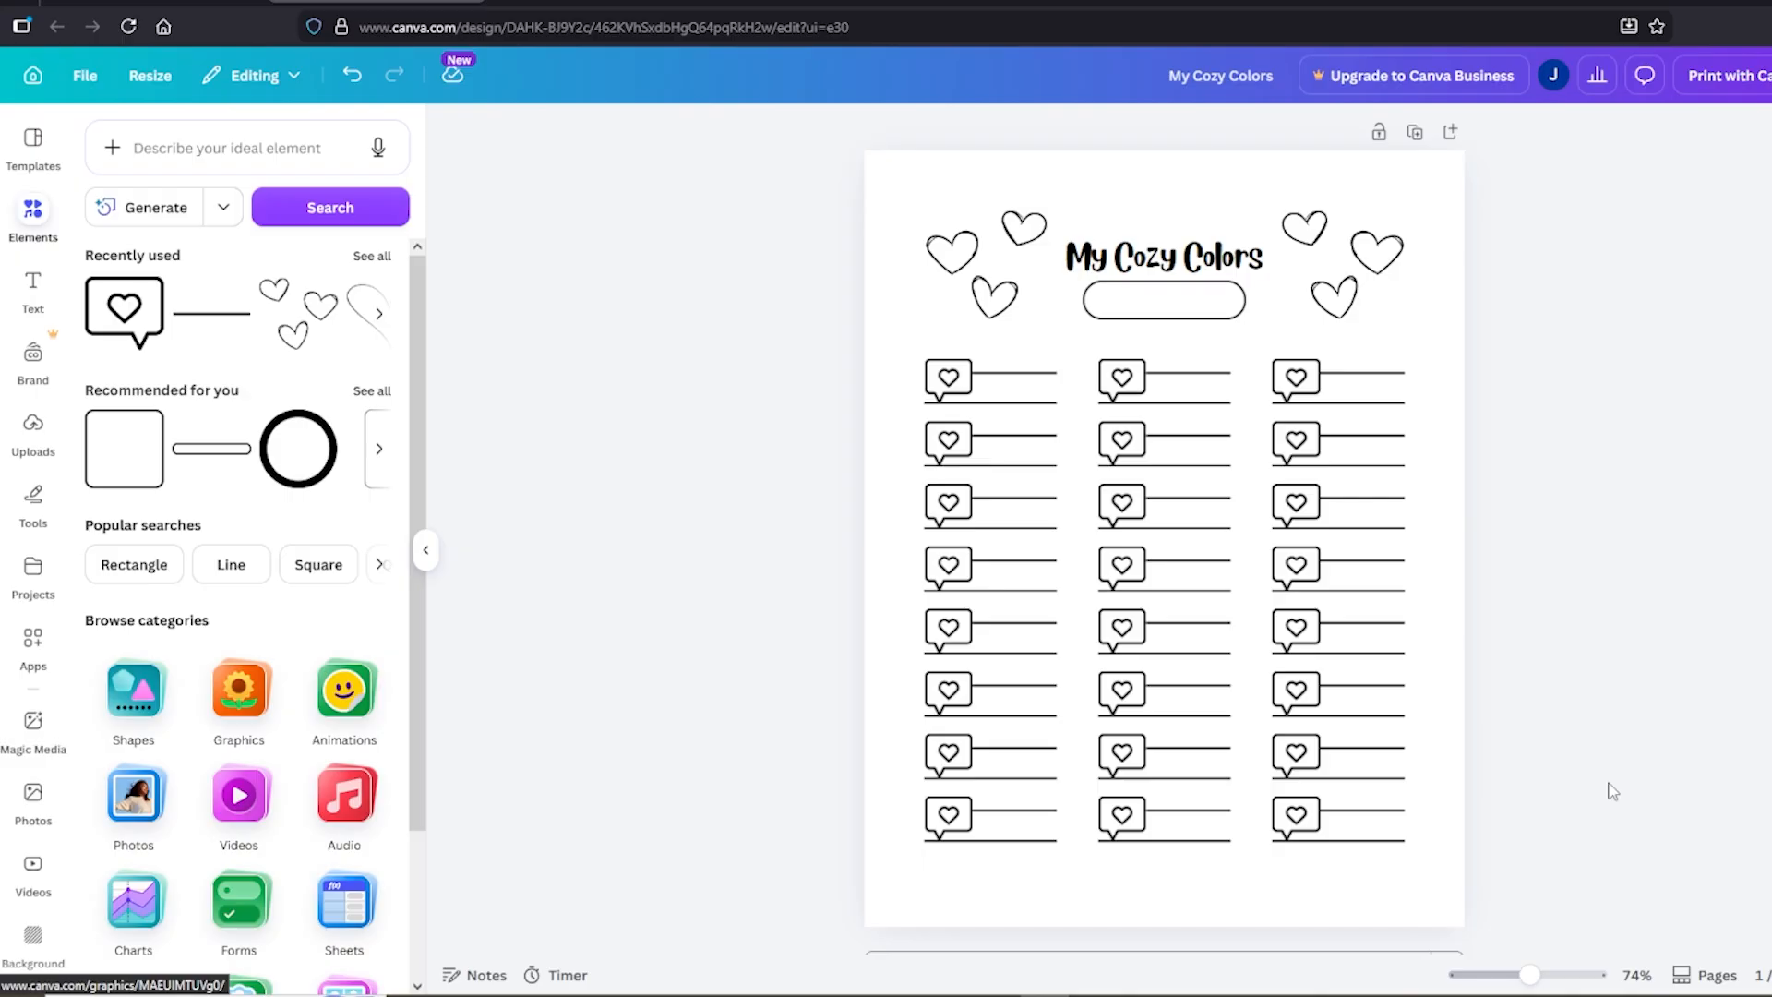
Find the flyer formats and create a new blank Flyer (Landscape US) design
{"action": "left_click", "coordinate": [193, 2]}
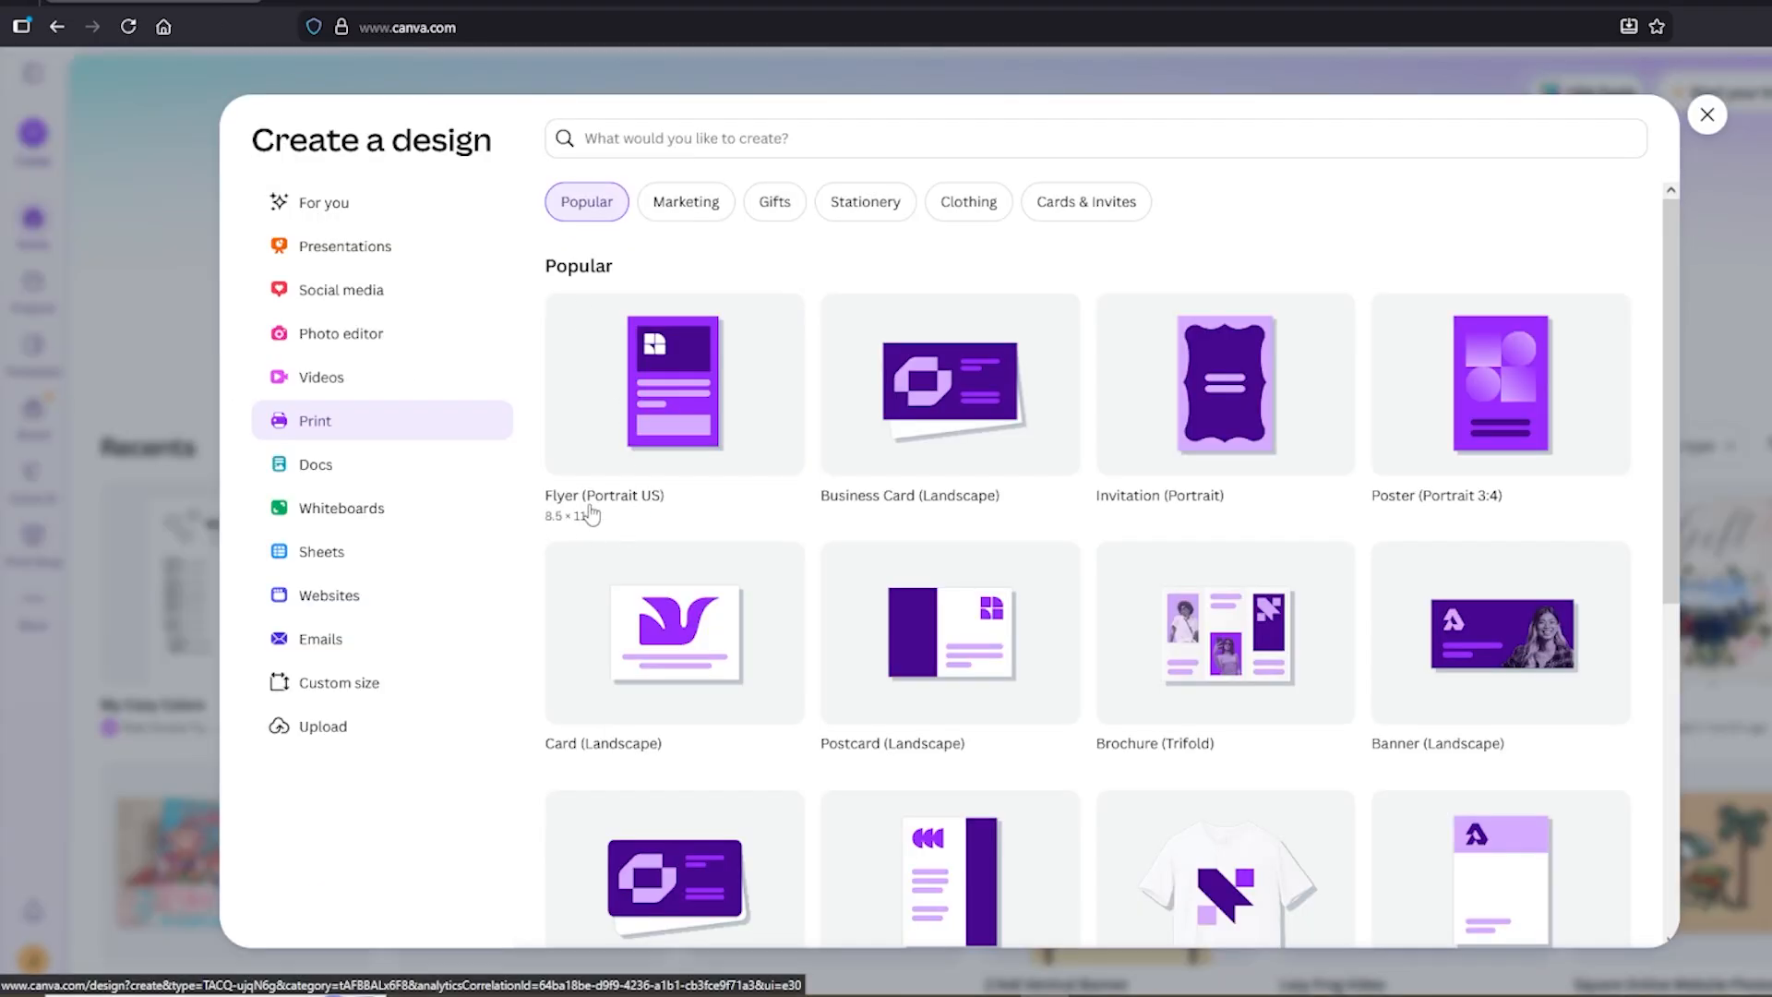
{"action": "type", "text": "flyer"}
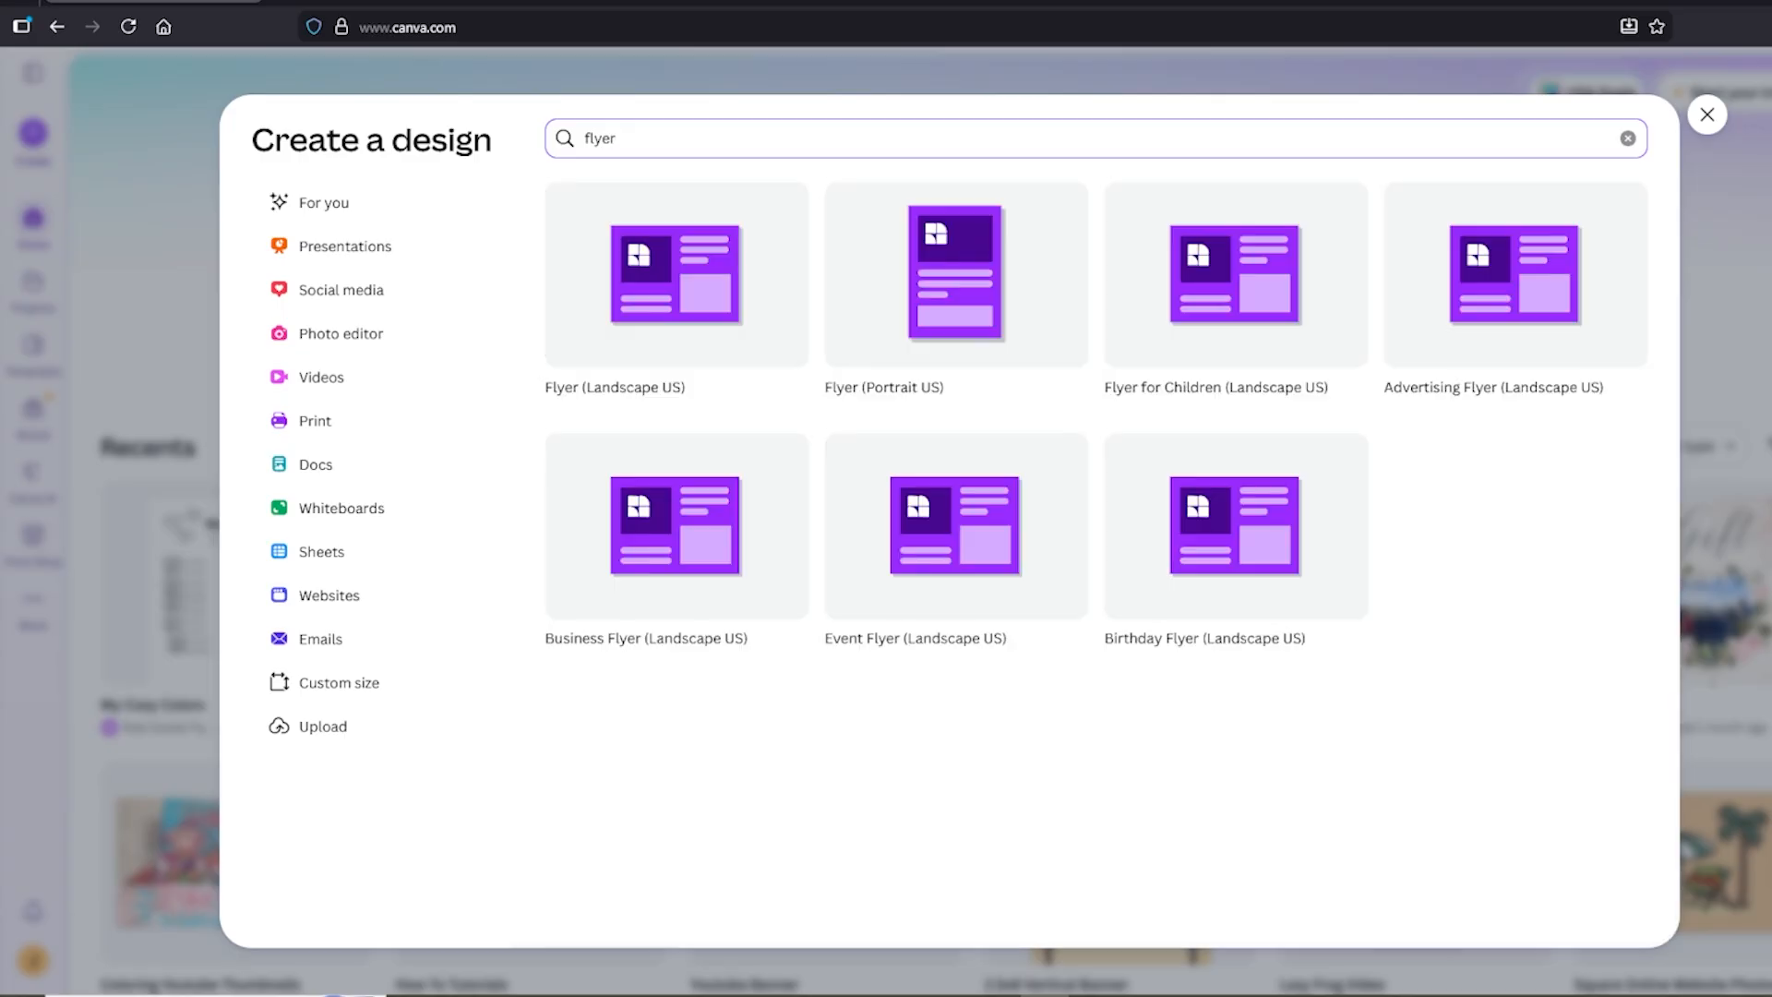
{"action": "left_click", "coordinate": [659, 409]}
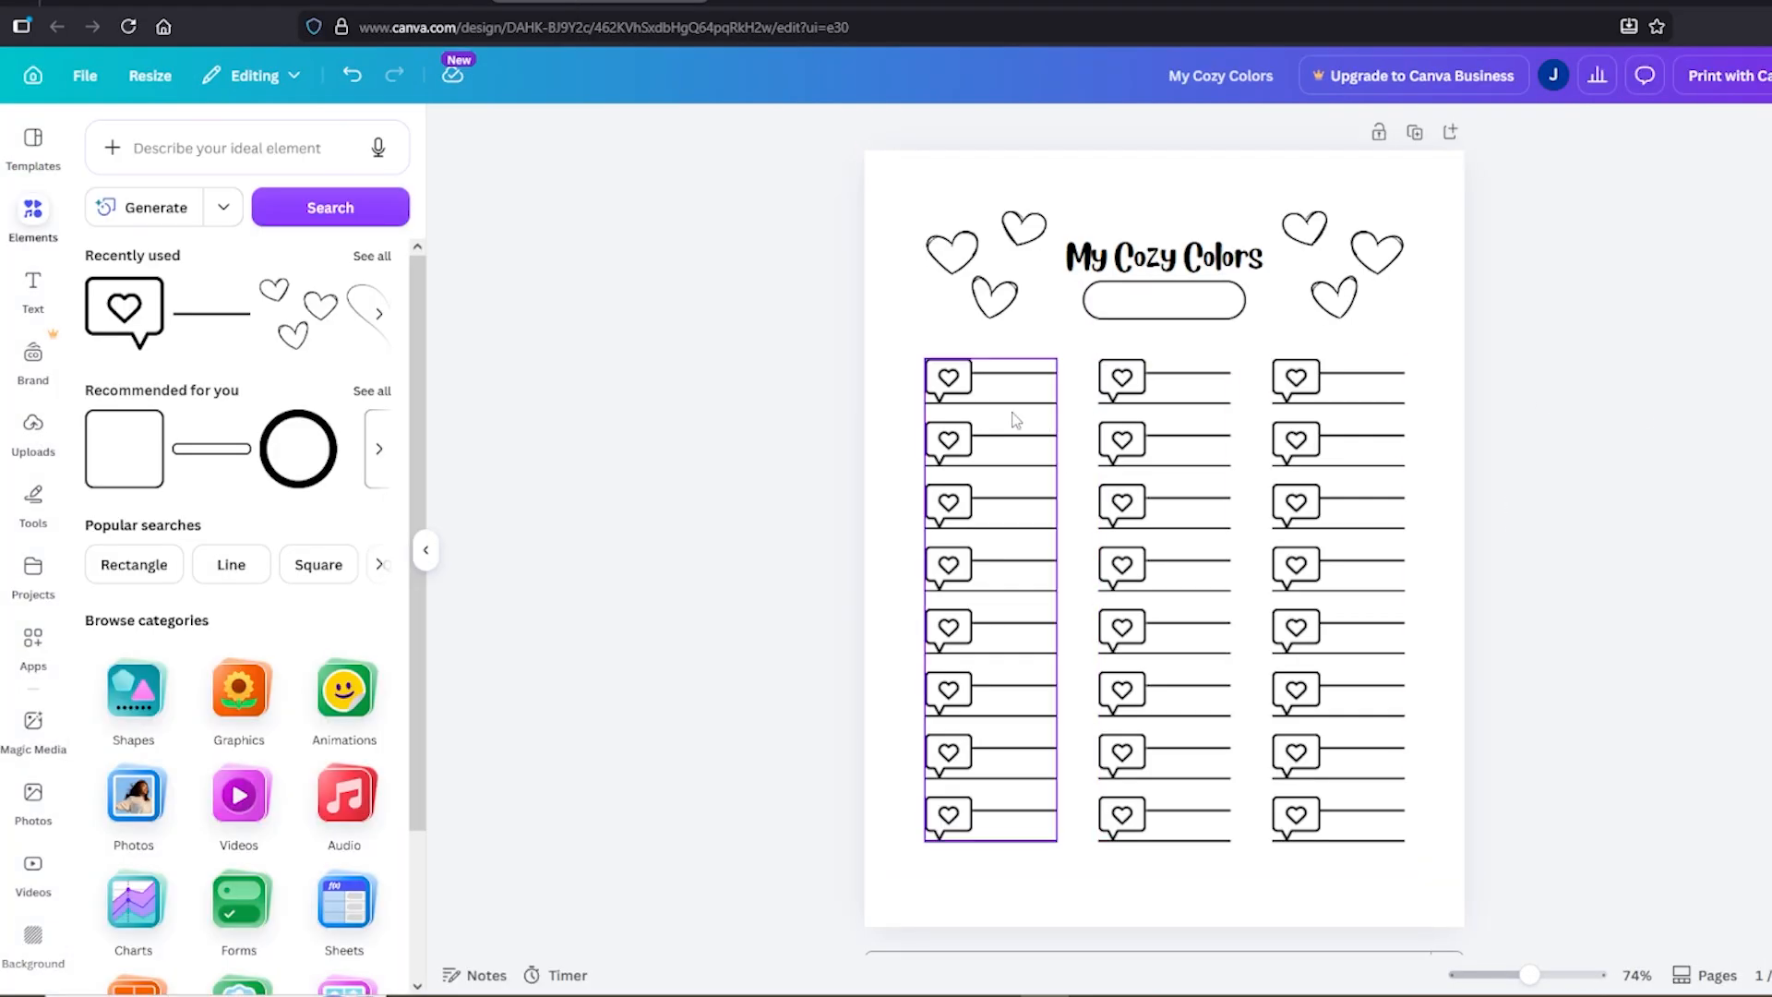
Copy the first speech bubble column from the portrait page into the landscape flyer and place it inside the left margin, below the top edge
{"action": "right_click", "coordinate": [1015, 420]}
{"action": "left_click", "coordinate": [983, 378]}
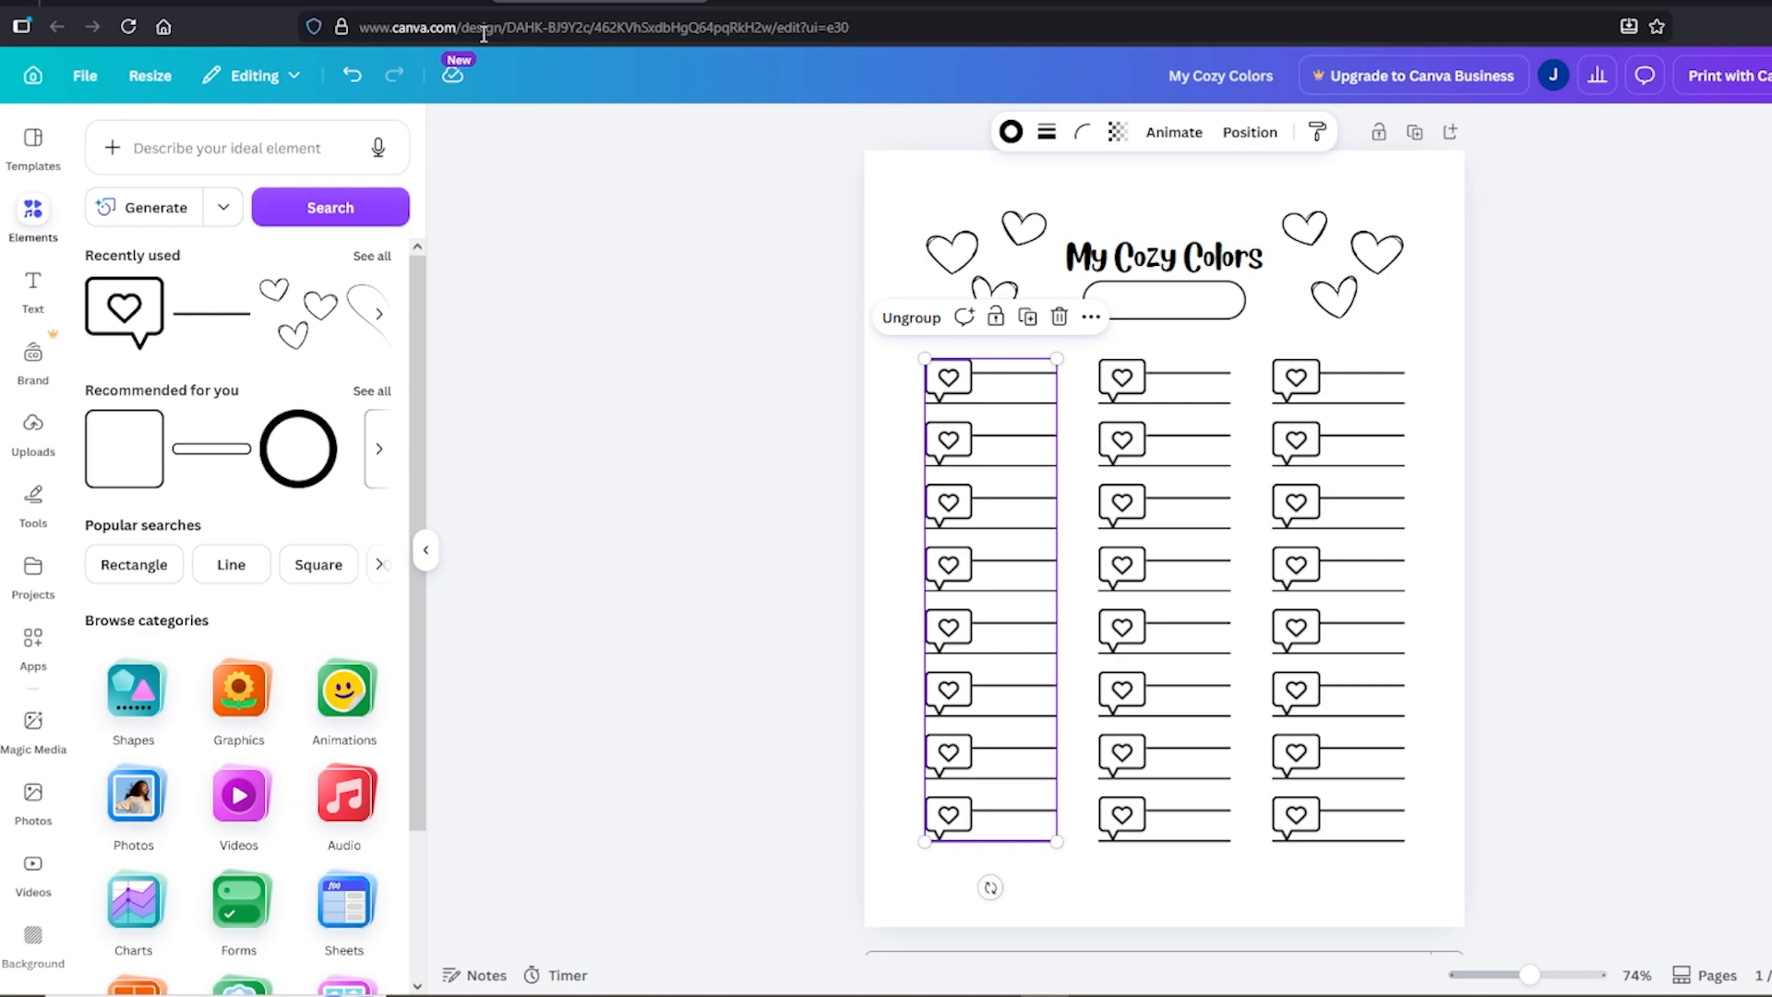
{"action": "left_click", "coordinate": [387, 5]}
{"action": "left_click", "coordinate": [711, 352]}
{"action": "key", "text": "ctrl+v"}
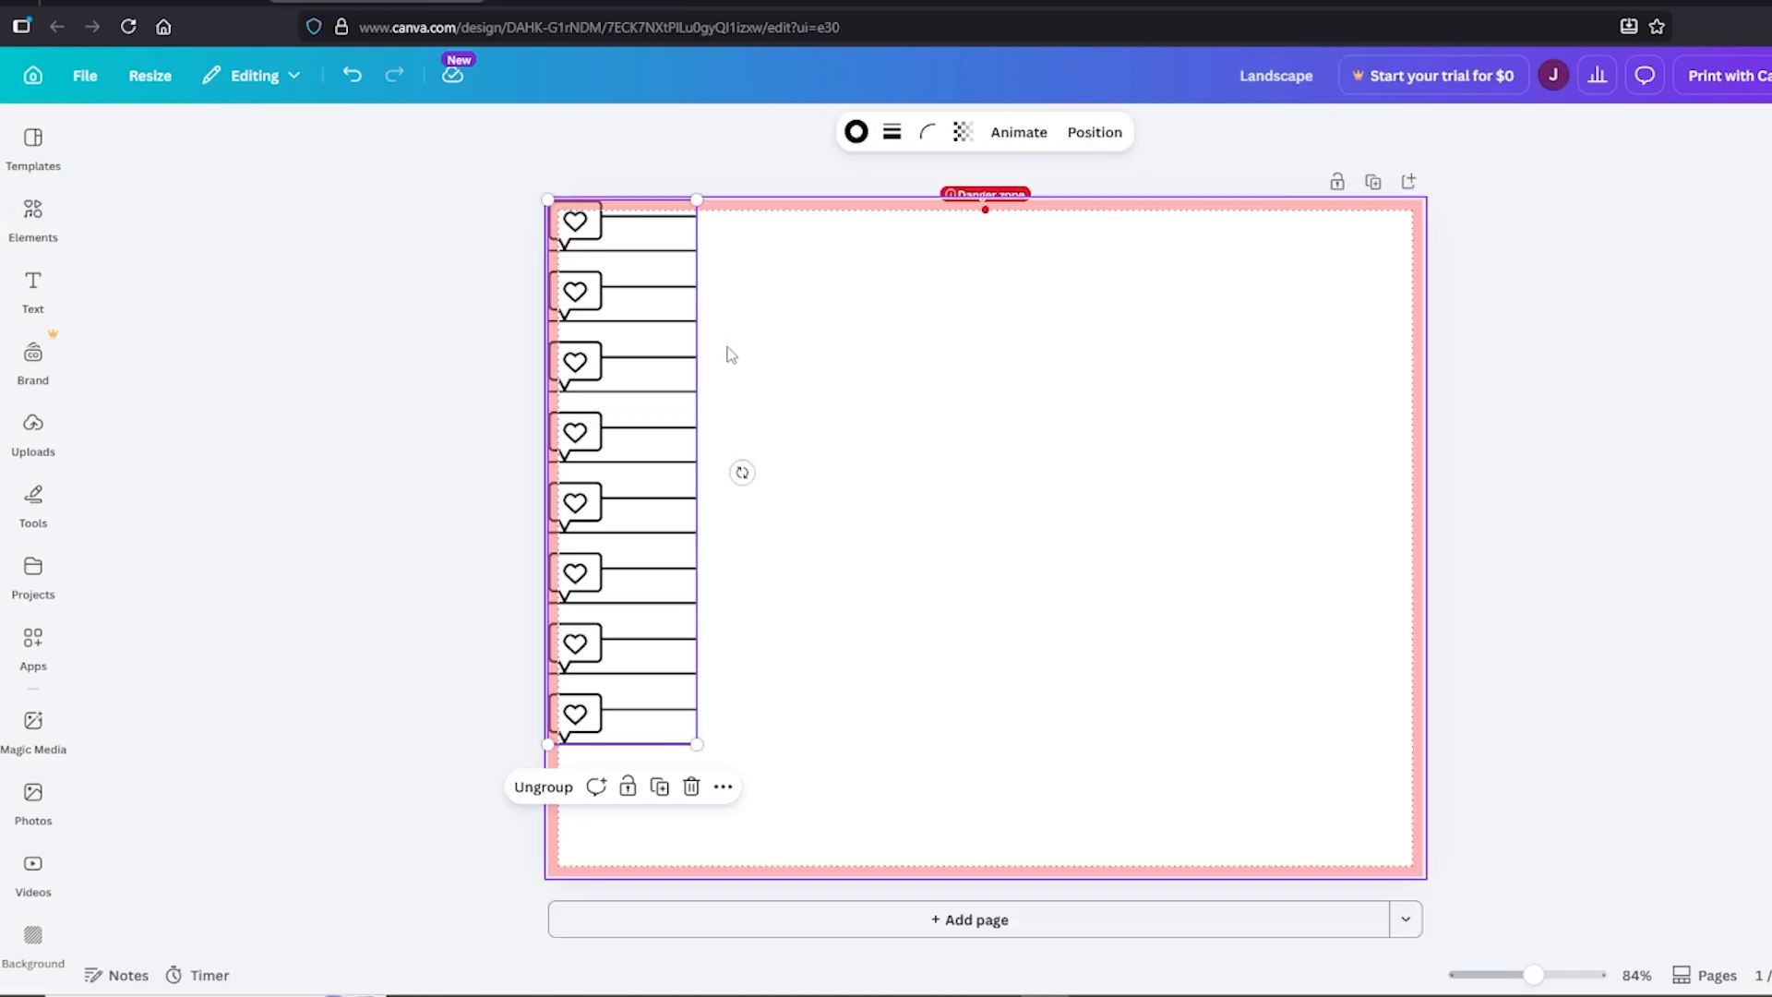
{"action": "mouse_move", "coordinate": [673, 447]}
{"action": "left_mouse_down"}
{"action": "mouse_move", "coordinate": [717, 484]}
{"action": "mouse_move", "coordinate": [705, 438]}
{"action": "left_mouse_up"}
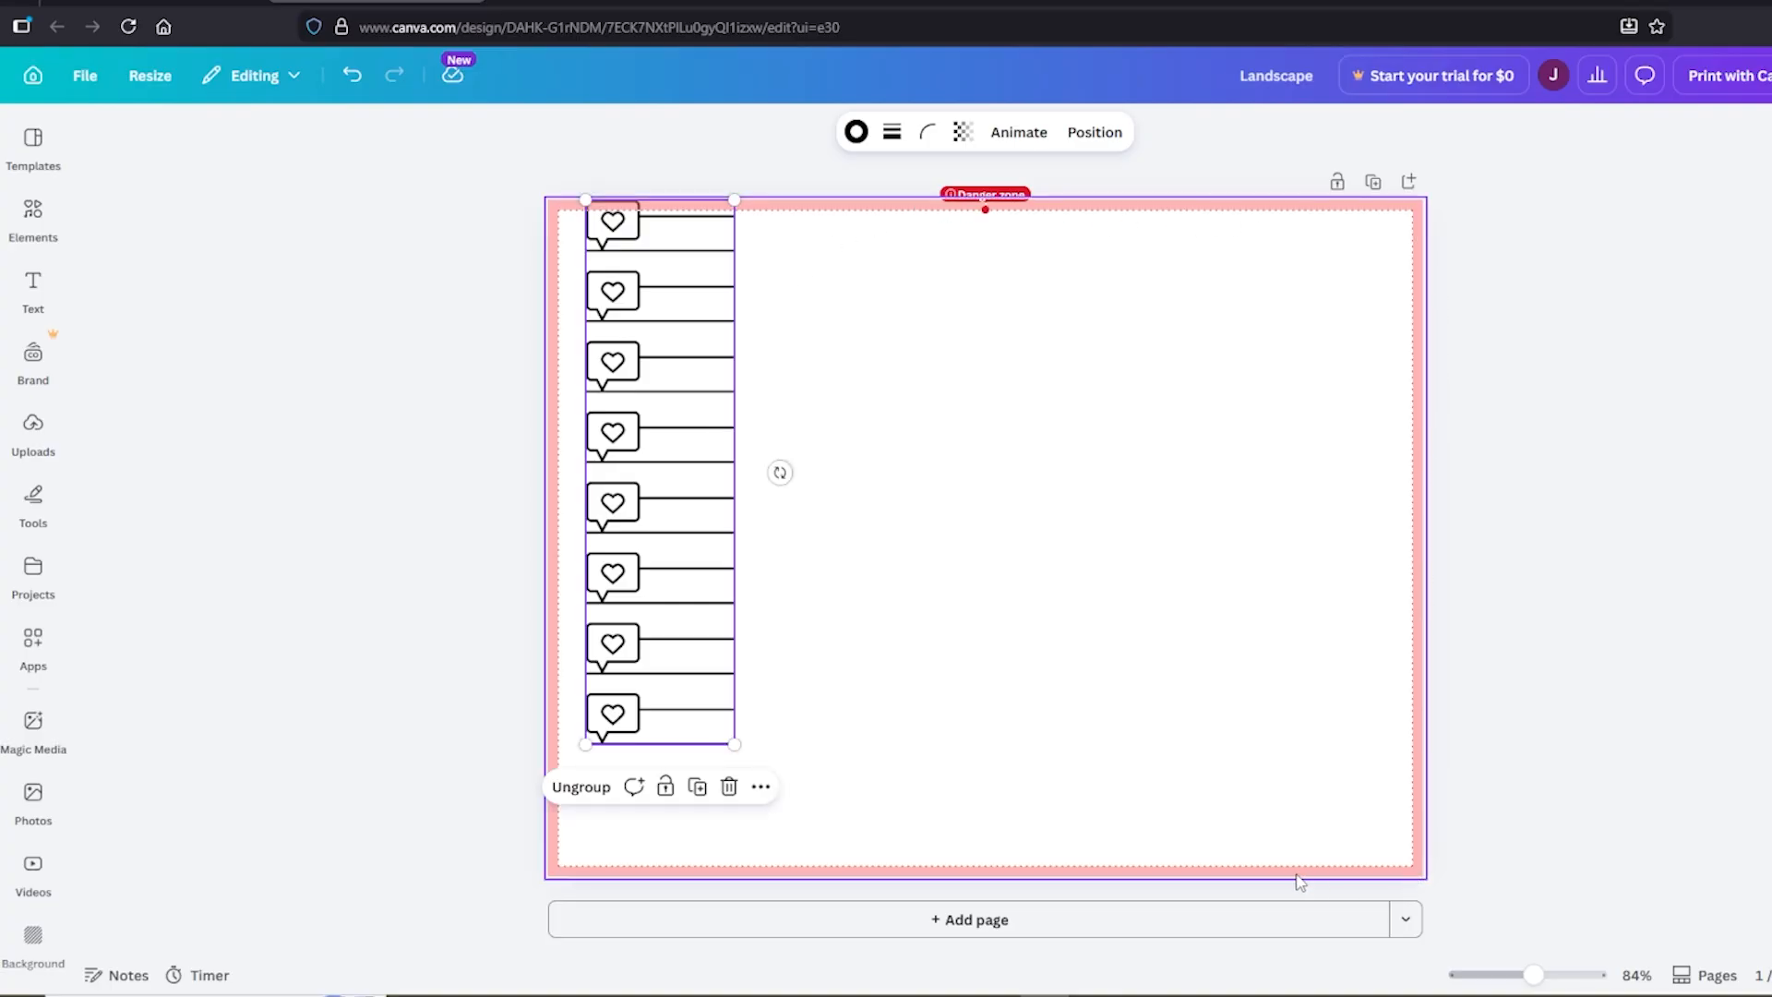
{"action": "left_click_drag", "start_coordinate": [696, 455], "coordinate": [707, 543]}
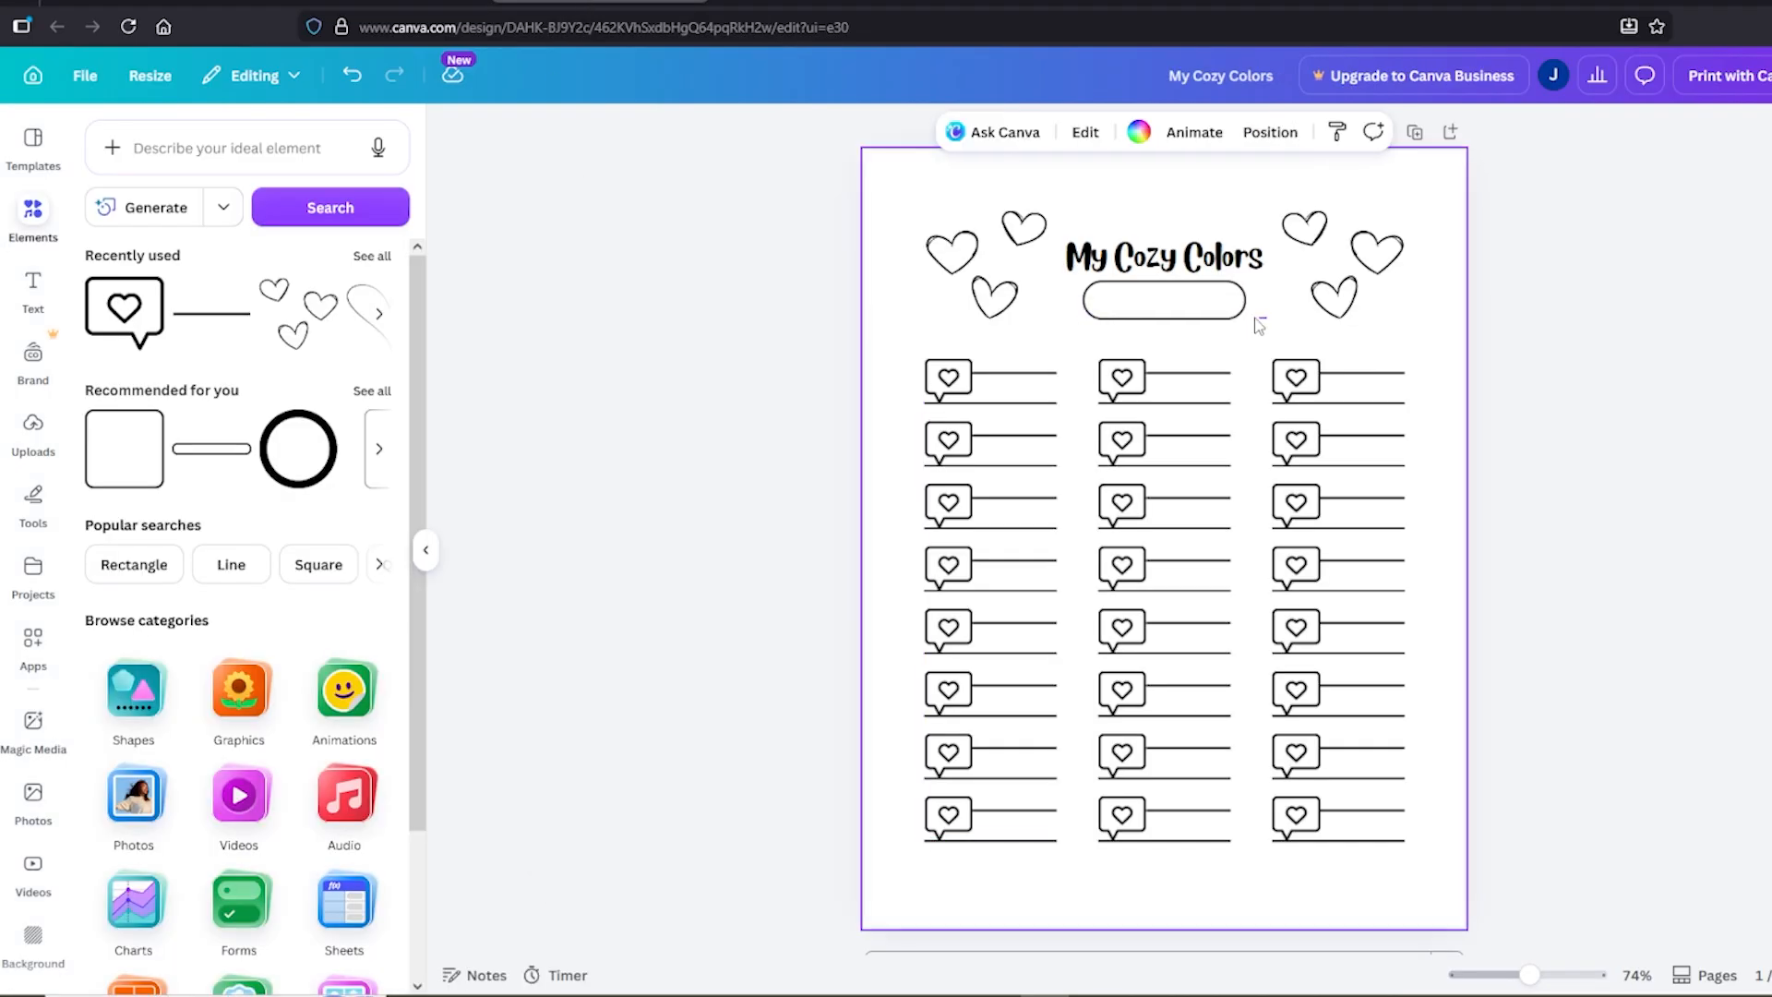
Copy the "My Cozy Colors" title and rounded box from the portrait page into the landscape flyer, above the speech bubble column
{"action": "left_click_drag", "start_coordinate": [1266, 318], "coordinate": [1107, 249]}
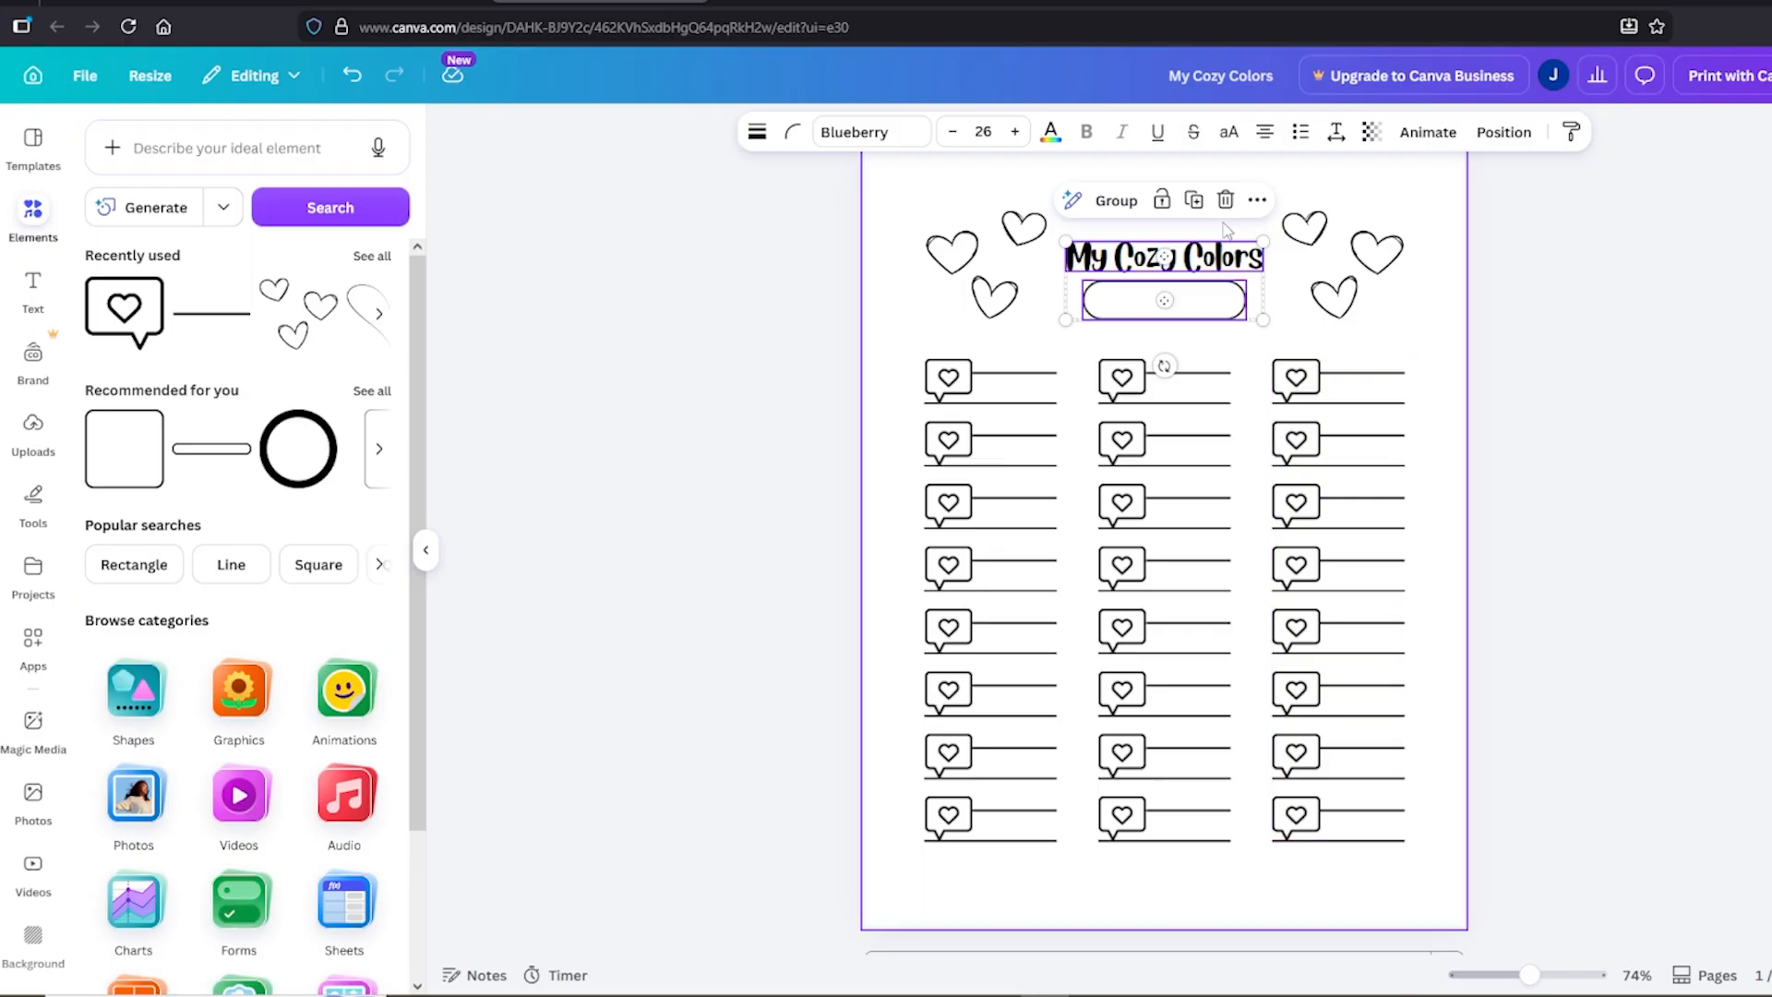
{"action": "left_click", "coordinate": [1260, 201]}
{"action": "left_click", "coordinate": [1285, 246]}
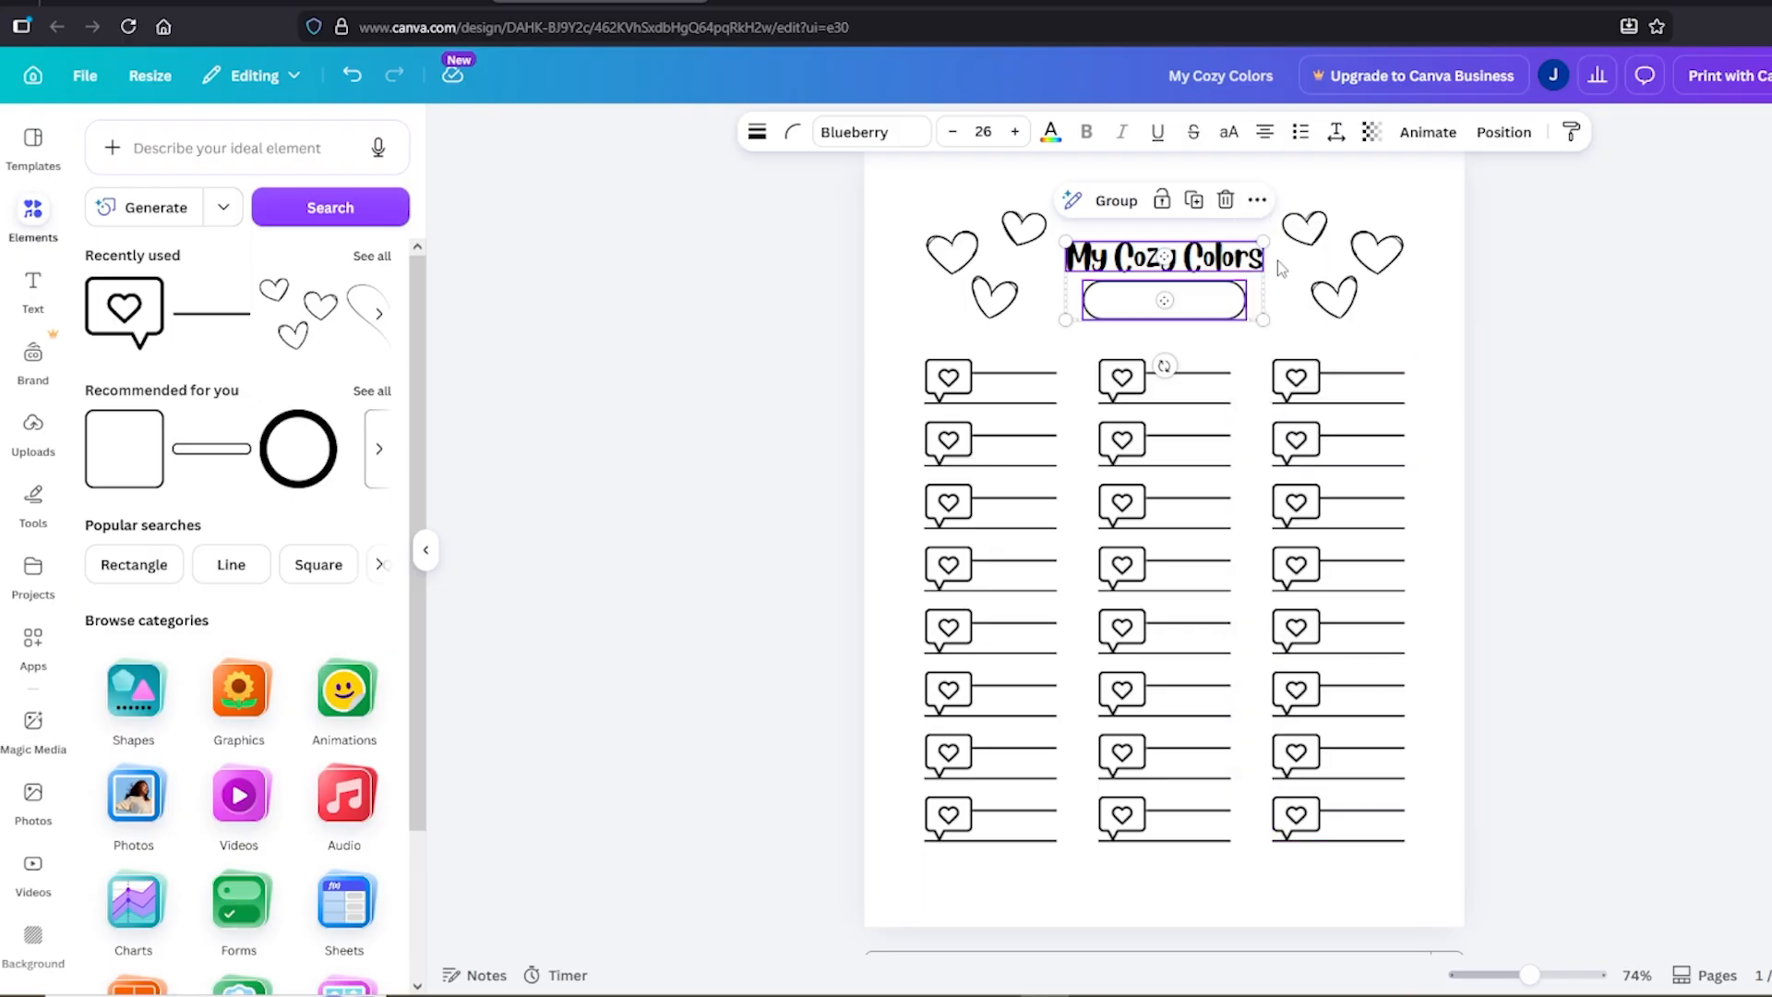
{"action": "left_click", "coordinate": [424, 2]}
{"action": "left_click", "coordinate": [904, 379]}
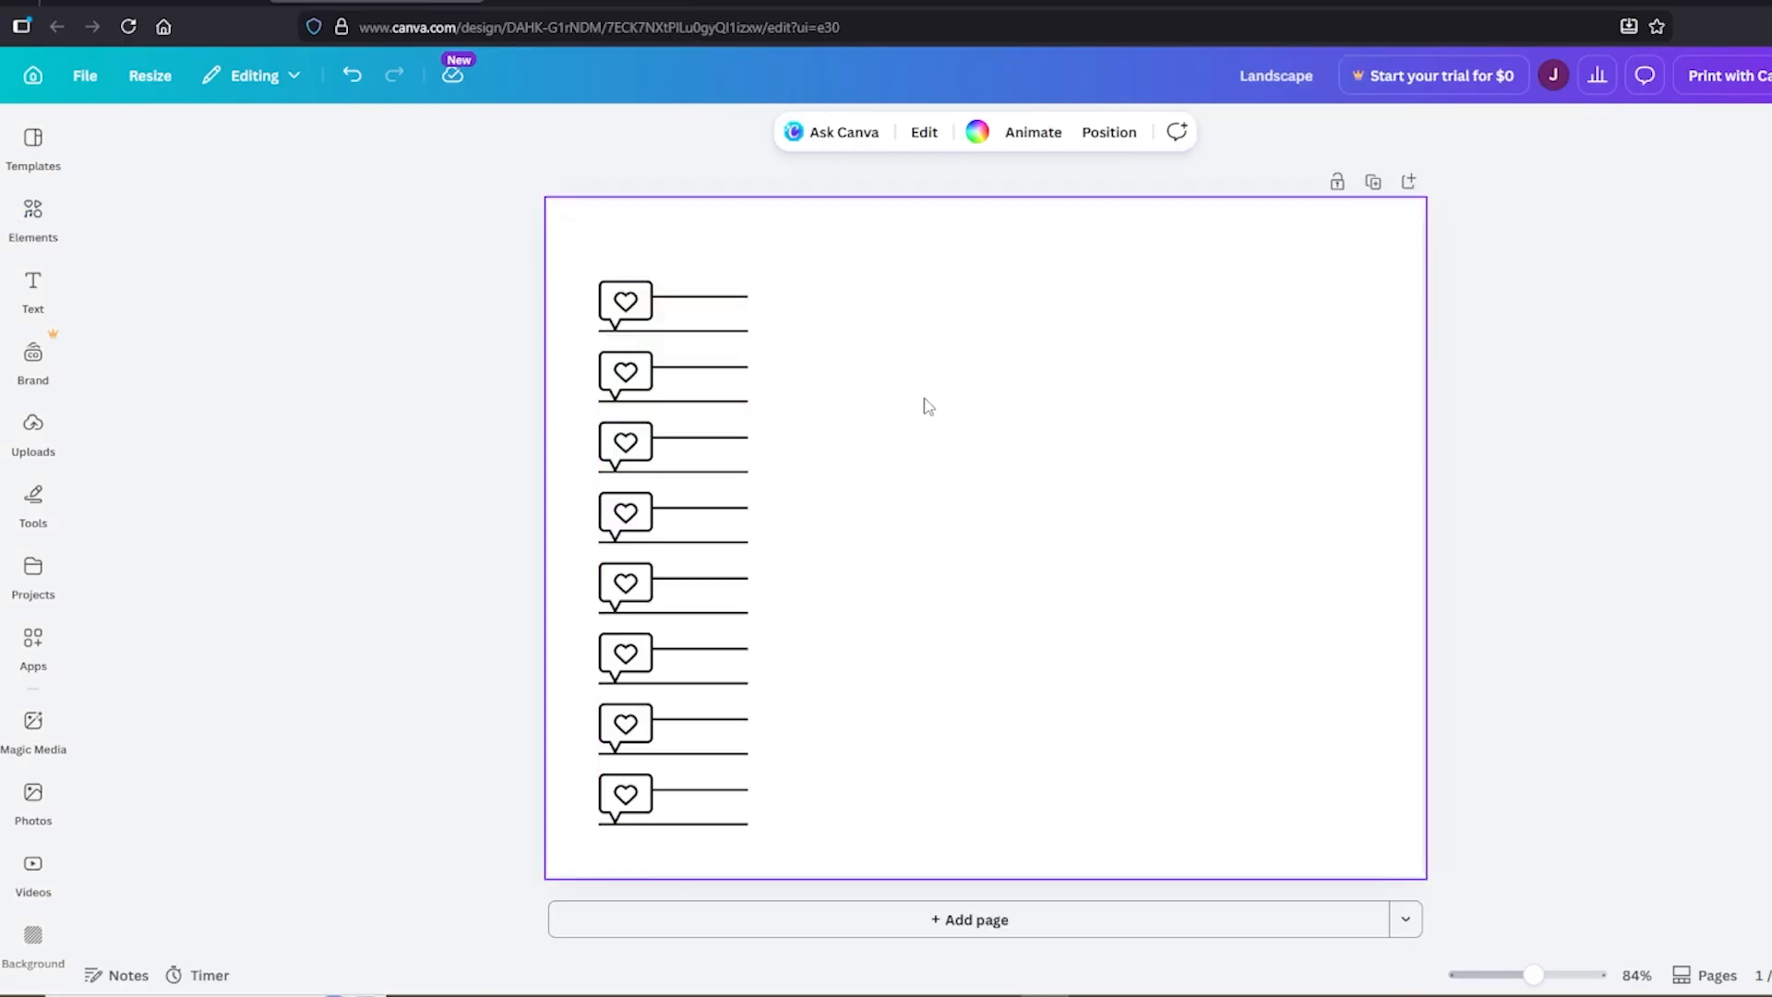
{"action": "key", "text": "ctrl+v"}
{"action": "left_click_drag", "start_coordinate": [951, 371], "coordinate": [711, 266]}
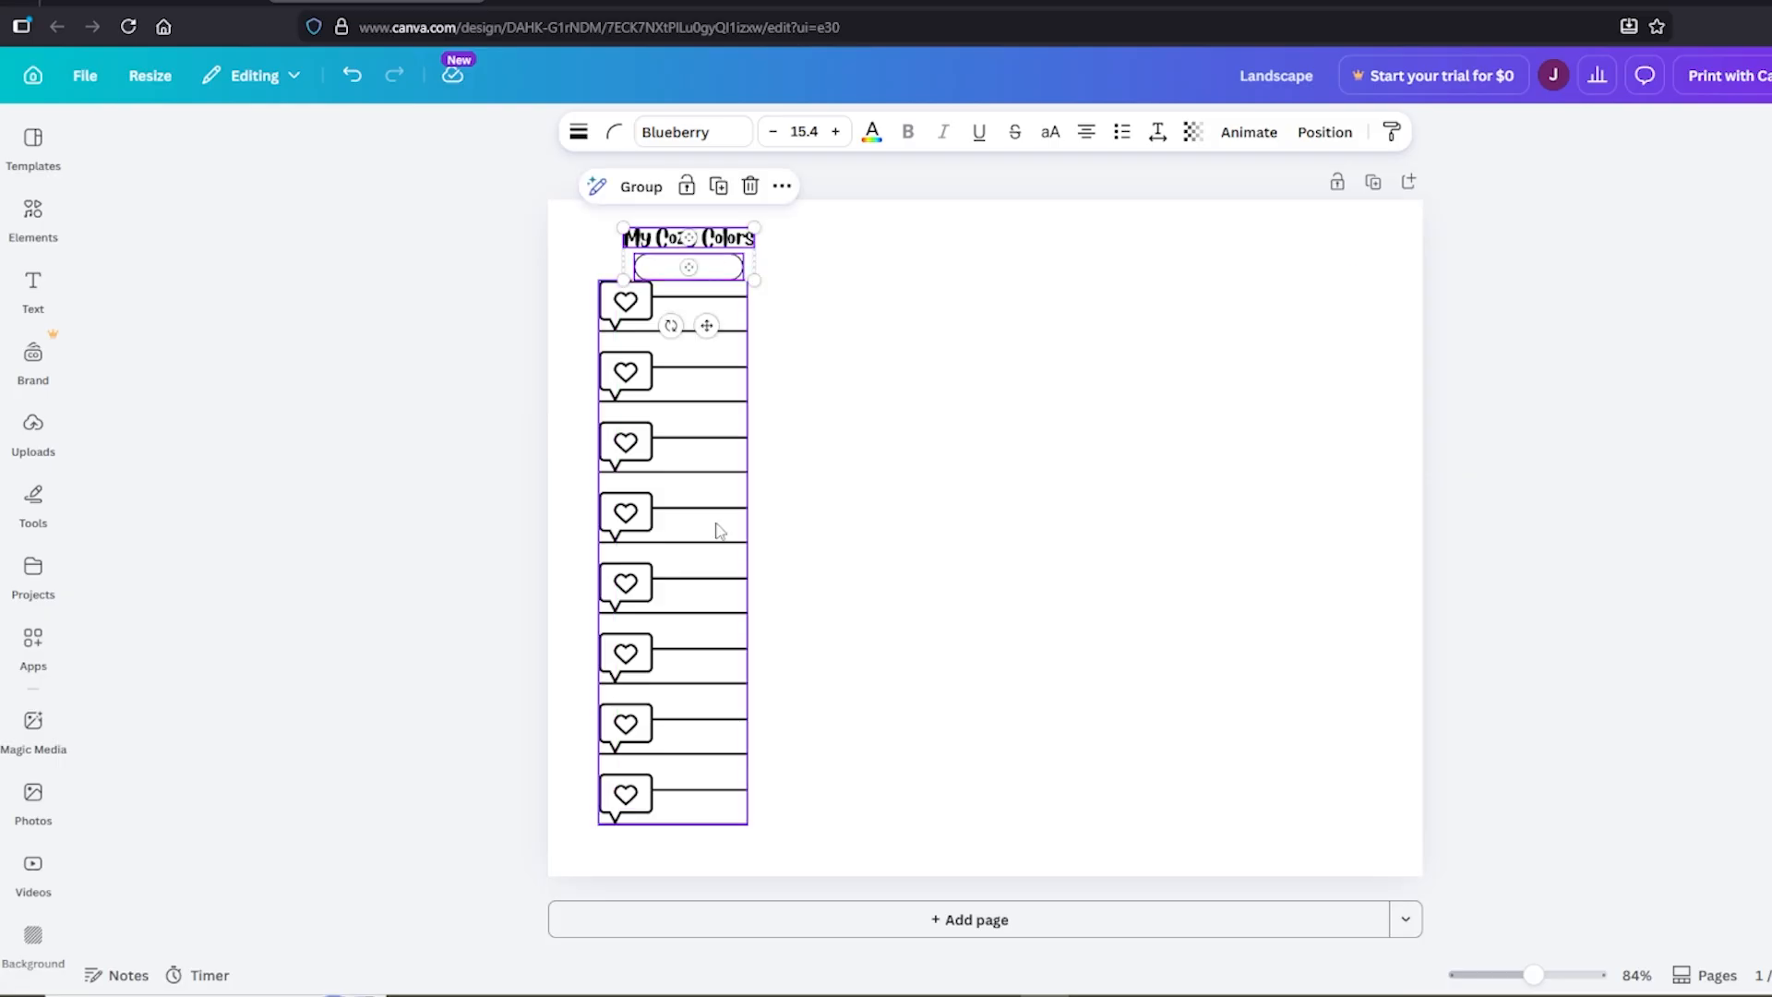
Shrink the speech bubble column, move it lower, and enlarge the title with its rounded box so they sit centred above it
{"action": "left_click_drag", "start_coordinate": [718, 529], "coordinate": [735, 549]}
{"action": "left_click_drag", "start_coordinate": [764, 843], "coordinate": [742, 762]}
{"action": "left_click_drag", "start_coordinate": [721, 519], "coordinate": [719, 569]}
{"action": "left_click_drag", "start_coordinate": [611, 218], "coordinate": [780, 259]}
{"action": "left_click_drag", "start_coordinate": [735, 309], "coordinate": [721, 317]}
Group the title, rounded box and speech bubble column into one swatch strip
{"action": "left_click_drag", "start_coordinate": [799, 800], "coordinate": [548, 247]}
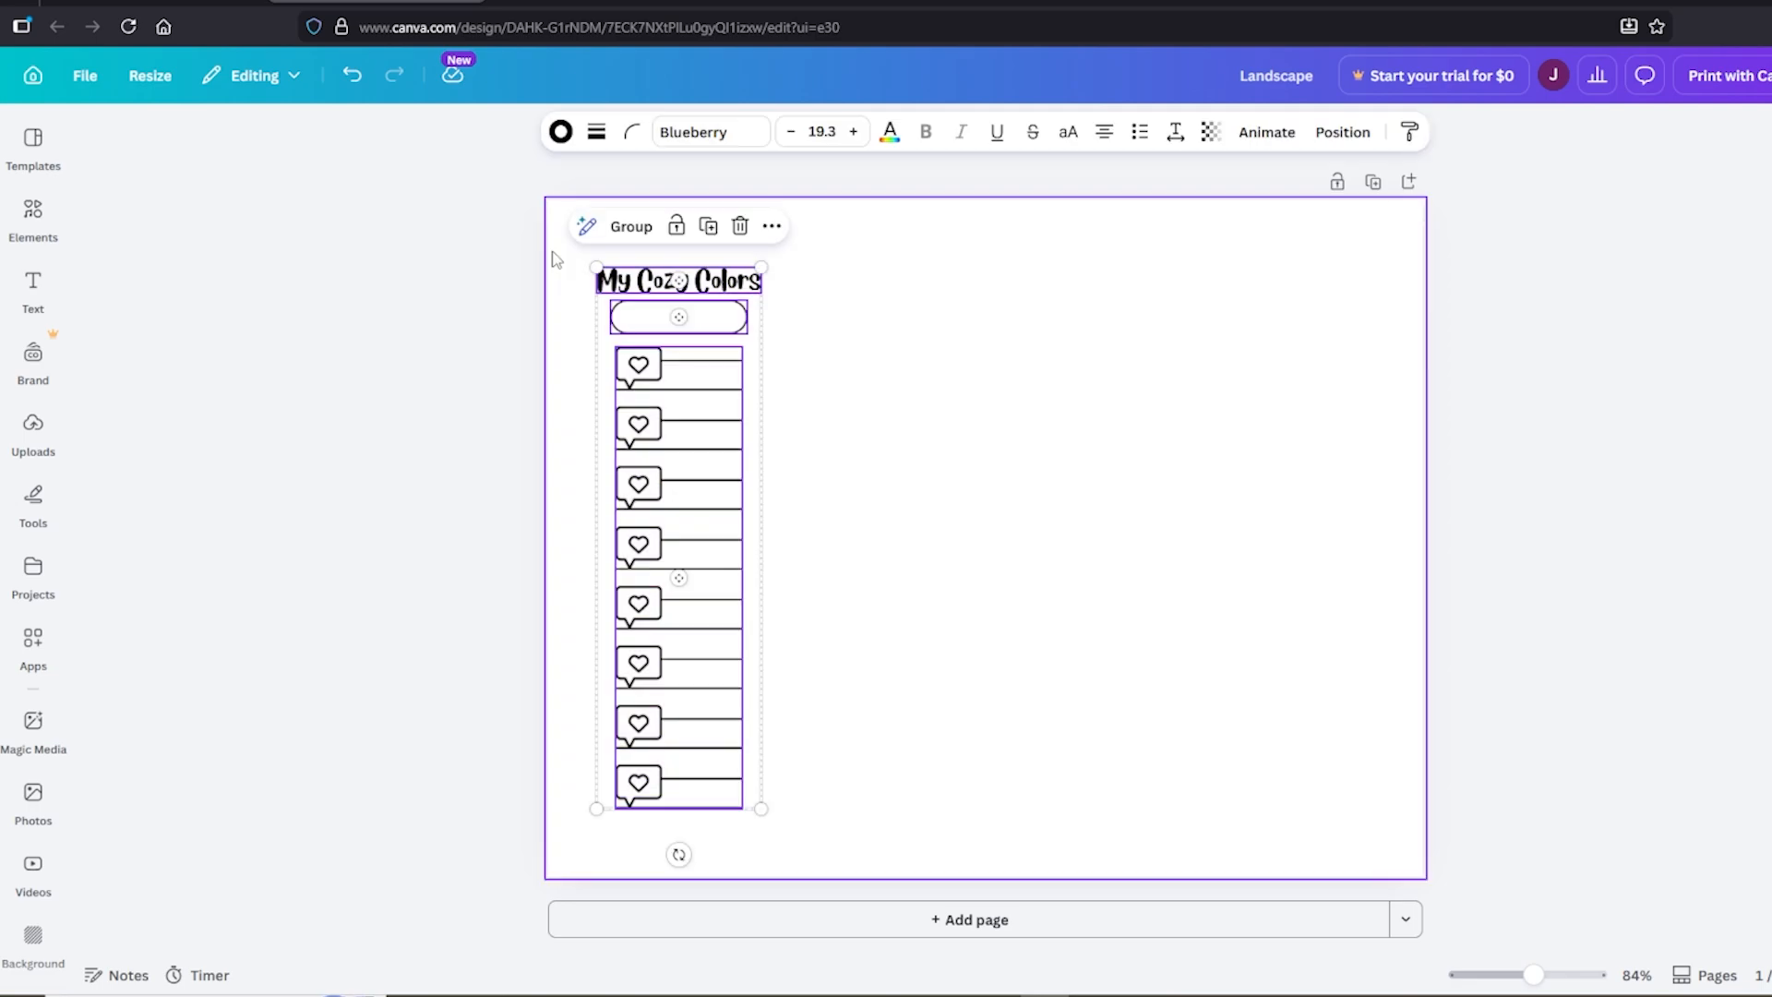
{"action": "left_click", "coordinate": [630, 236]}
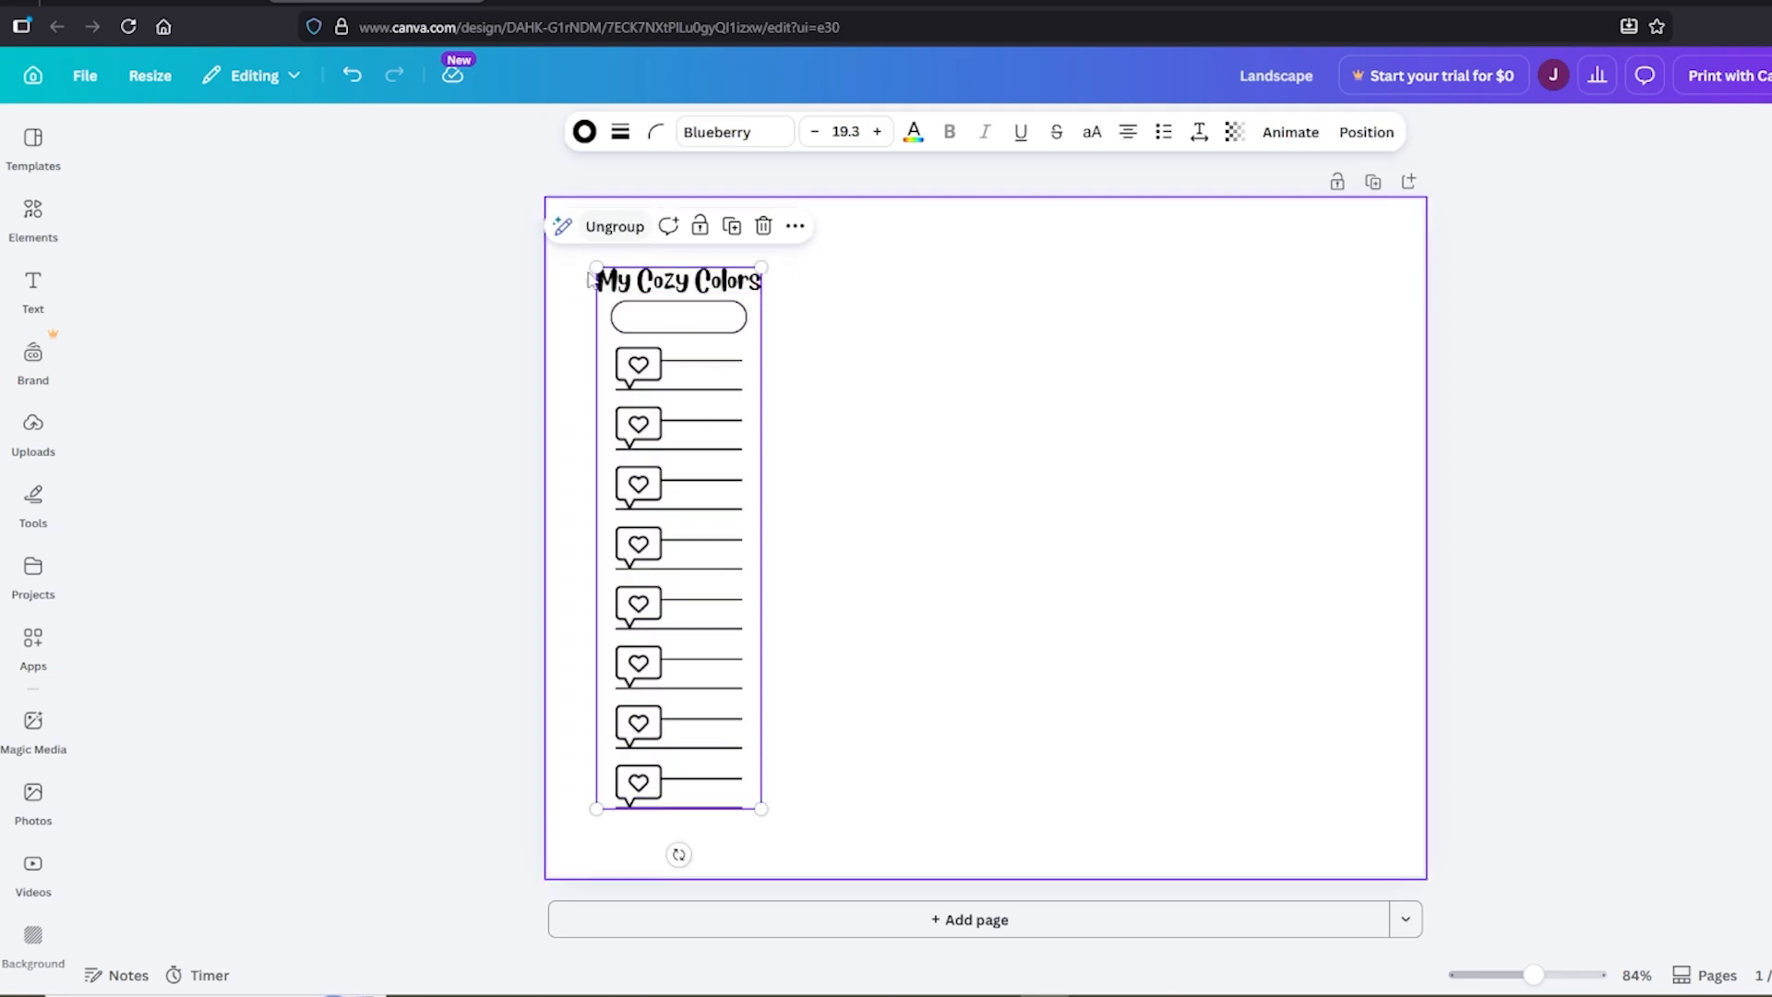
{"action": "mouse_move", "coordinate": [700, 581]}
{"action": "left_mouse_down"}
{"action": "mouse_move", "coordinate": [941, 625]}
{"action": "mouse_move", "coordinate": [1228, 591]}
{"action": "mouse_move", "coordinate": [736, 606]}
{"action": "mouse_move", "coordinate": [705, 586]}
{"action": "left_mouse_up"}
Paste three copies of the swatch strip in an evenly spaced row beside the original and centre all four on the page
{"action": "key", "text": "ctrl+c"}
{"action": "key", "text": "ctrl+v"}
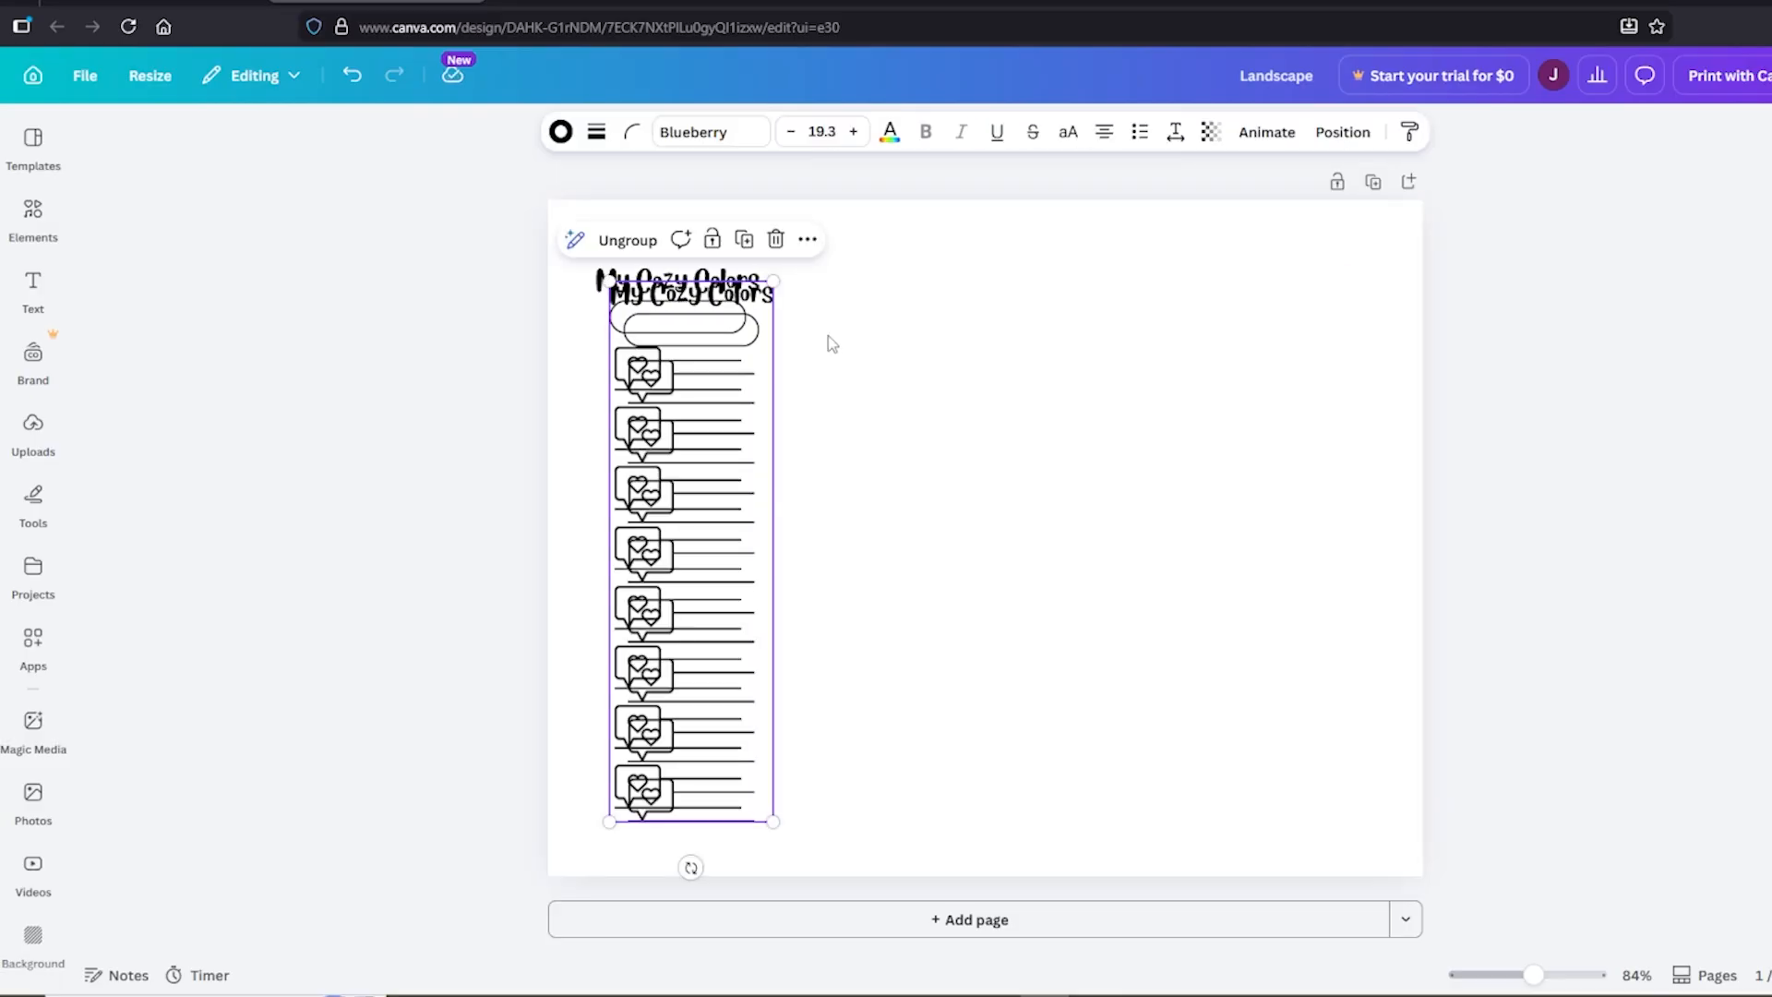
{"action": "left_click_drag", "start_coordinate": [698, 412], "coordinate": [873, 392]}
{"action": "key", "text": "ctrl+v"}
{"action": "left_click_drag", "start_coordinate": [700, 480], "coordinate": [1111, 467]}
{"action": "key", "text": "ctrl+v"}
{"action": "left_click_drag", "start_coordinate": [729, 482], "coordinate": [1329, 462]}
{"action": "left_click_drag", "start_coordinate": [1389, 812], "coordinate": [646, 385]}
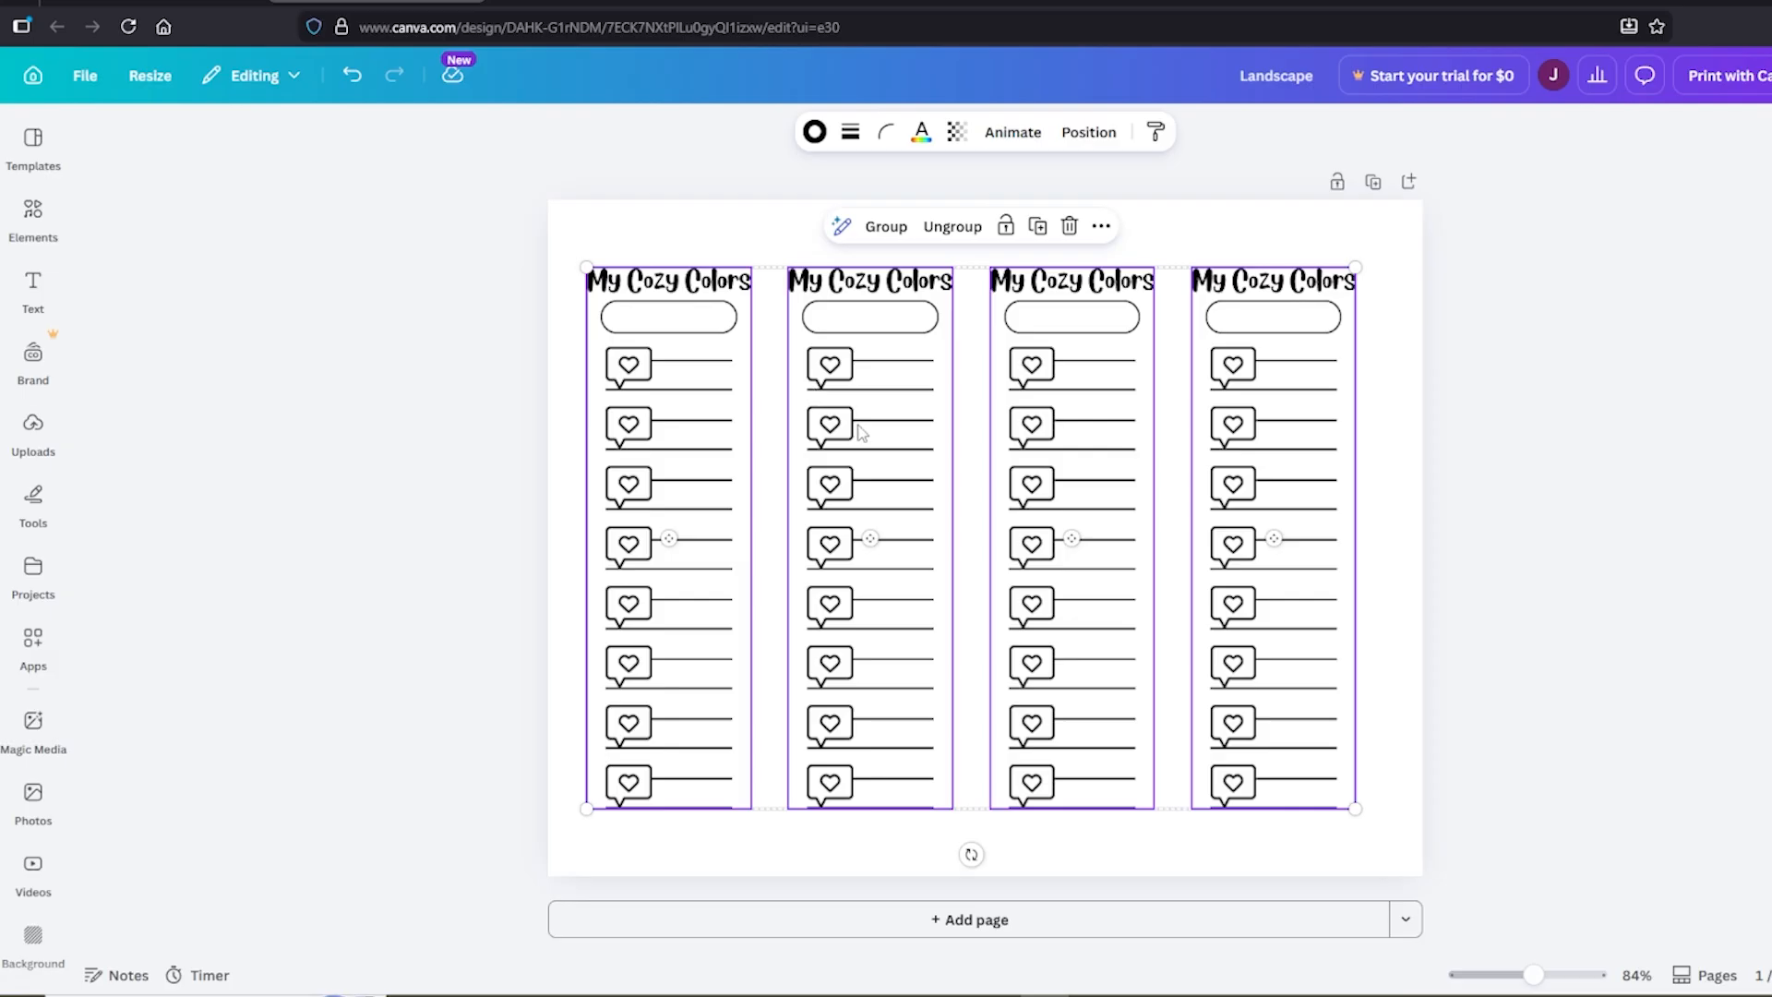
{"action": "left_click_drag", "start_coordinate": [860, 431], "coordinate": [869, 424]}
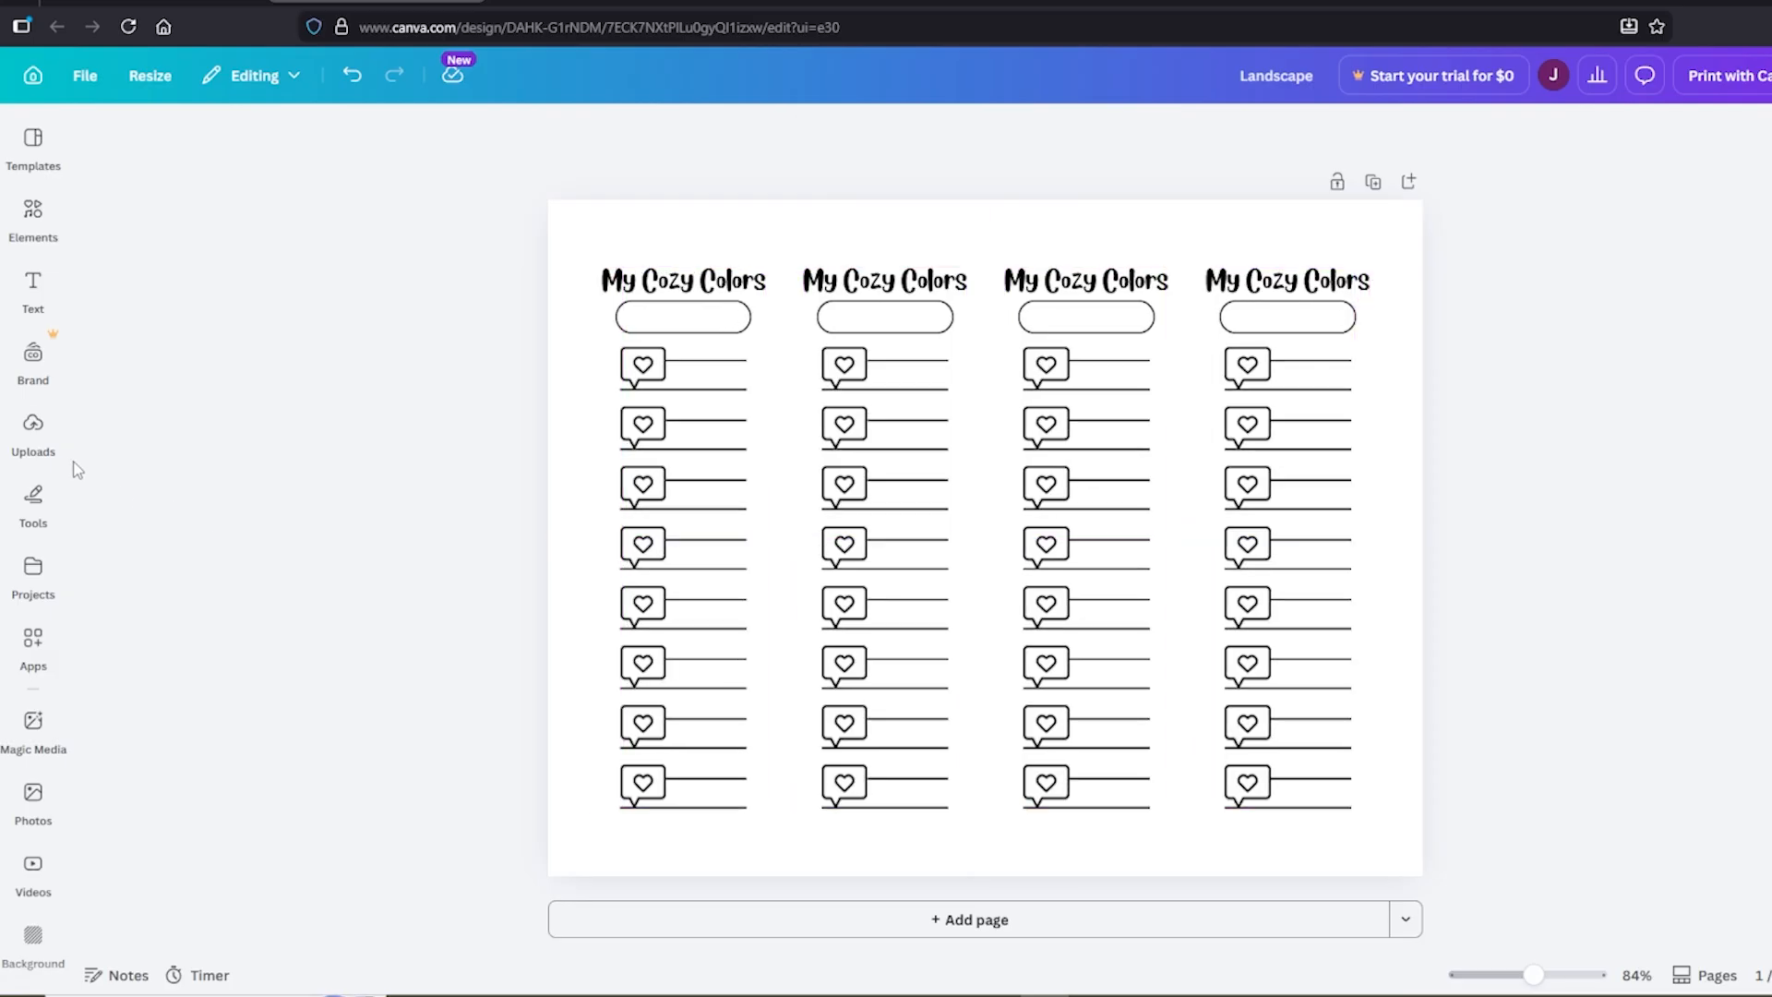
Search the elements for "circle outline", add the thick black circle graphic, and place it as a small hole mark centred above the first title
{"action": "left_click", "coordinate": [33, 354]}
{"action": "left_click", "coordinate": [33, 217]}
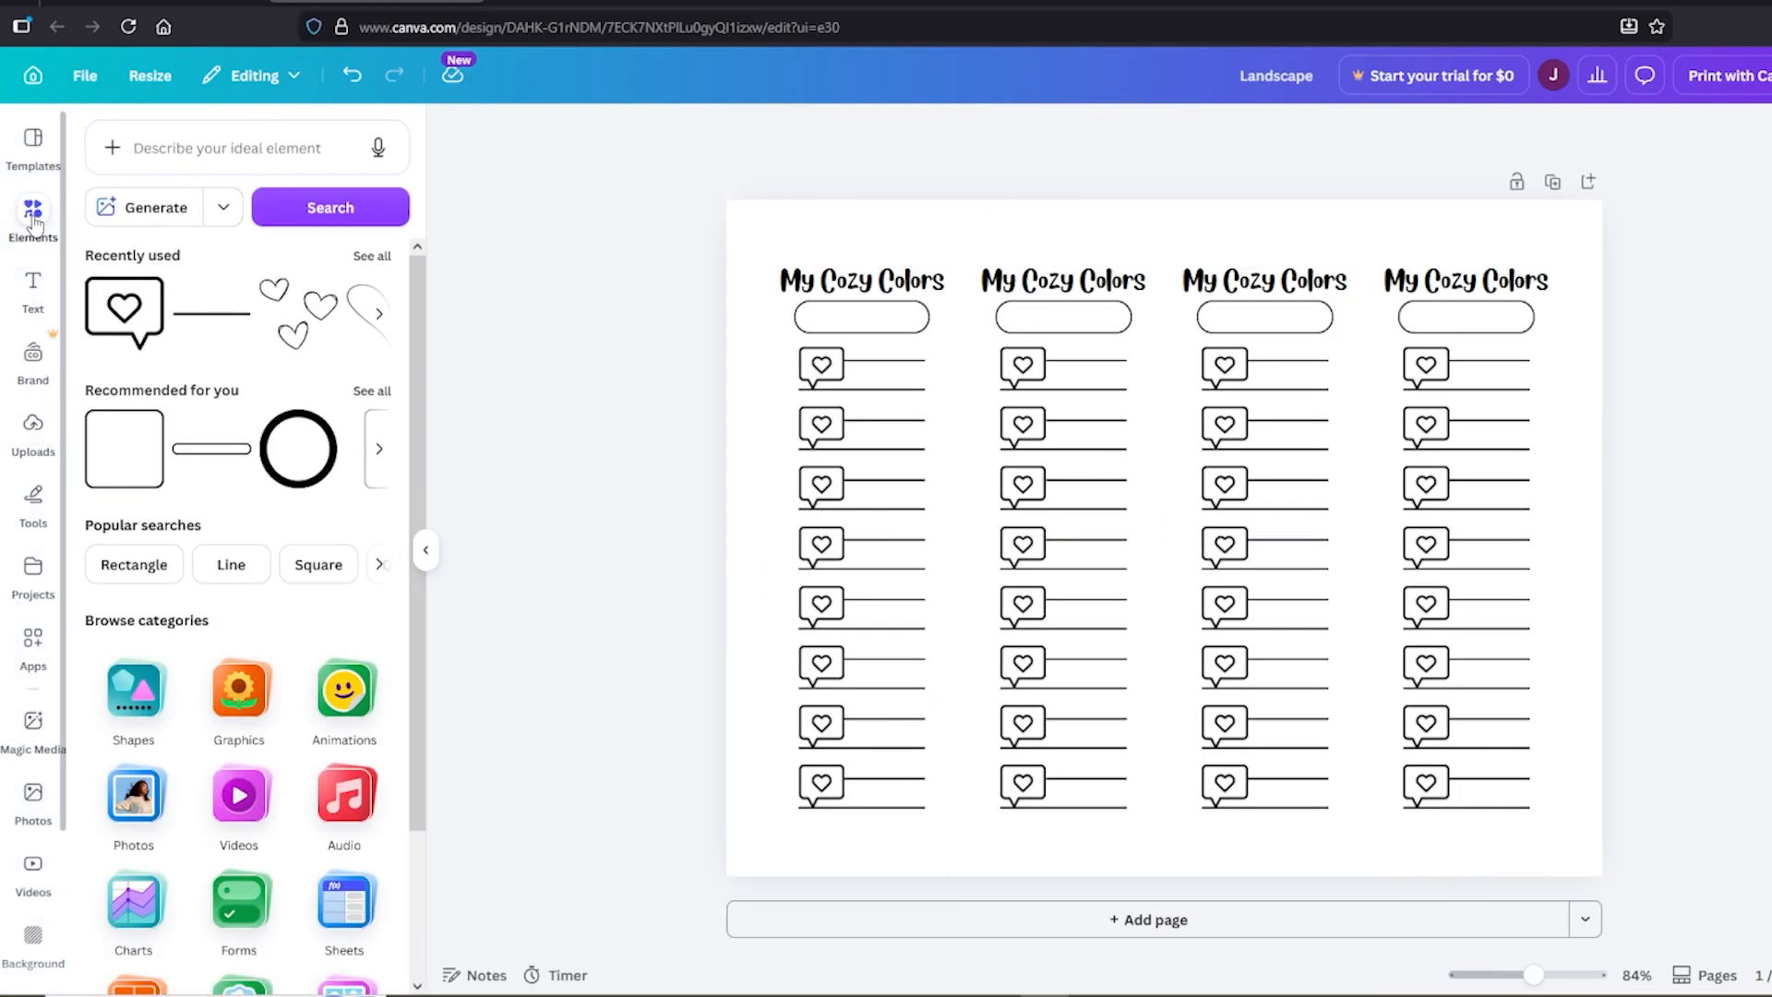
{"action": "type", "text": "circle outline"}
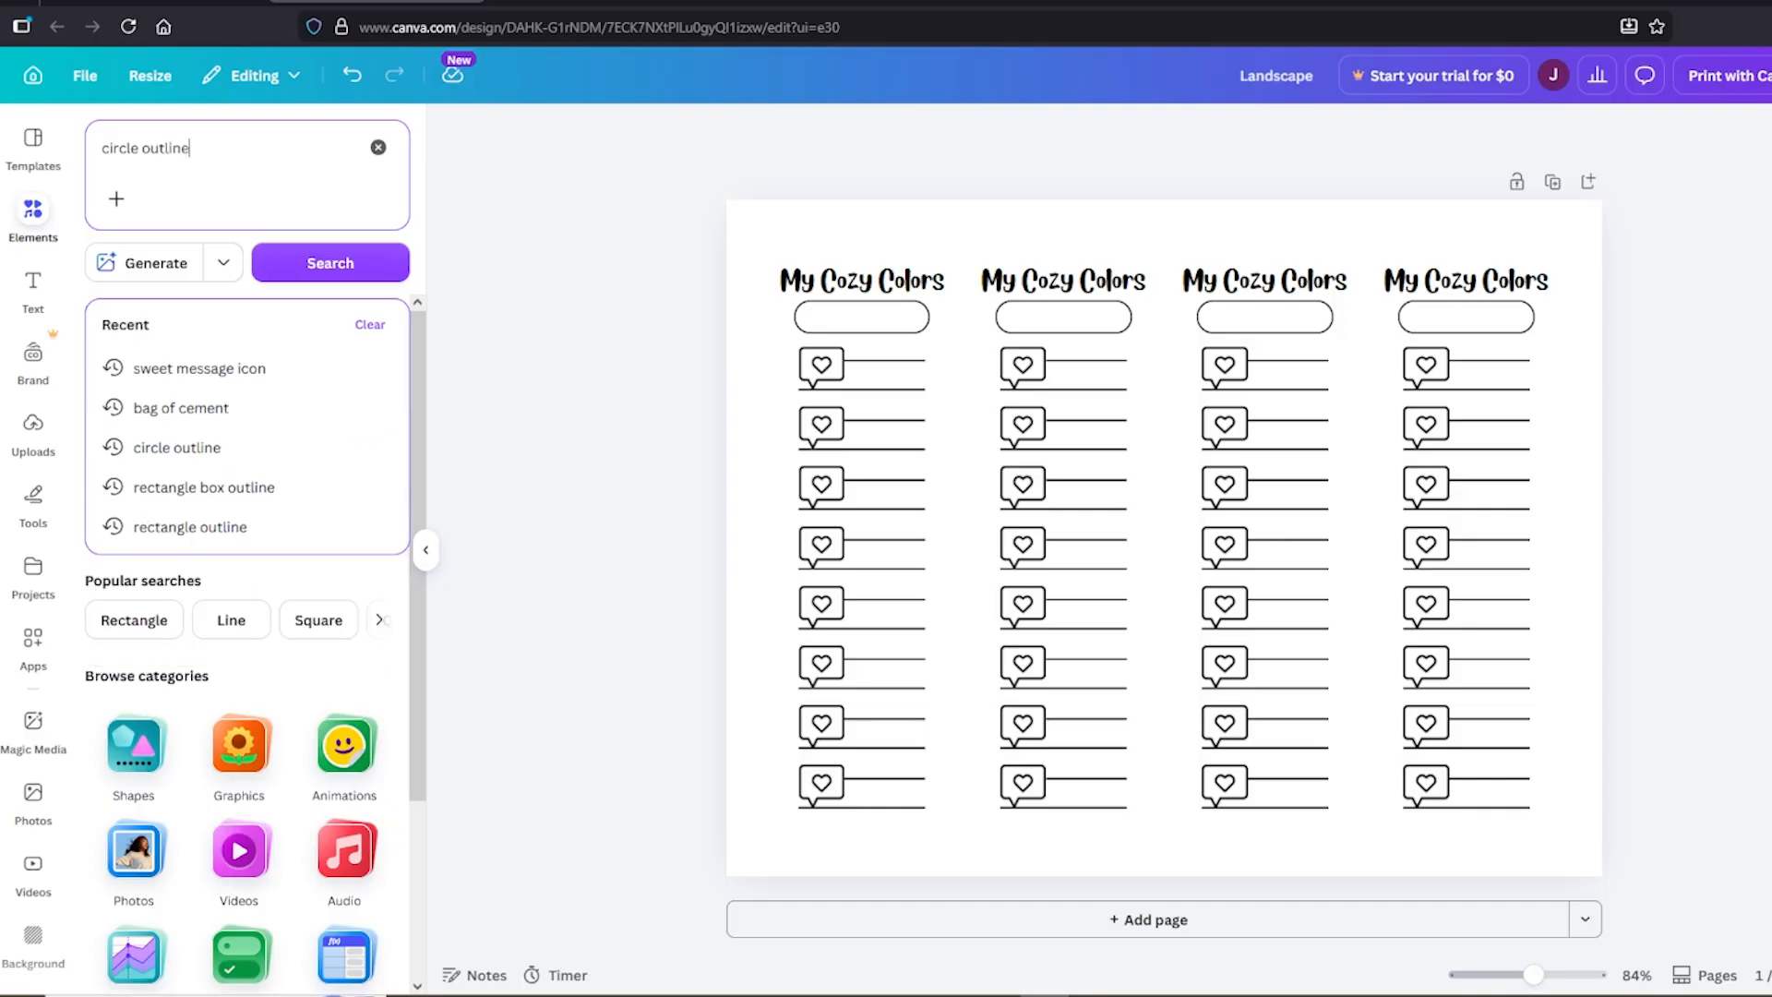
{"action": "key", "text": "Return"}
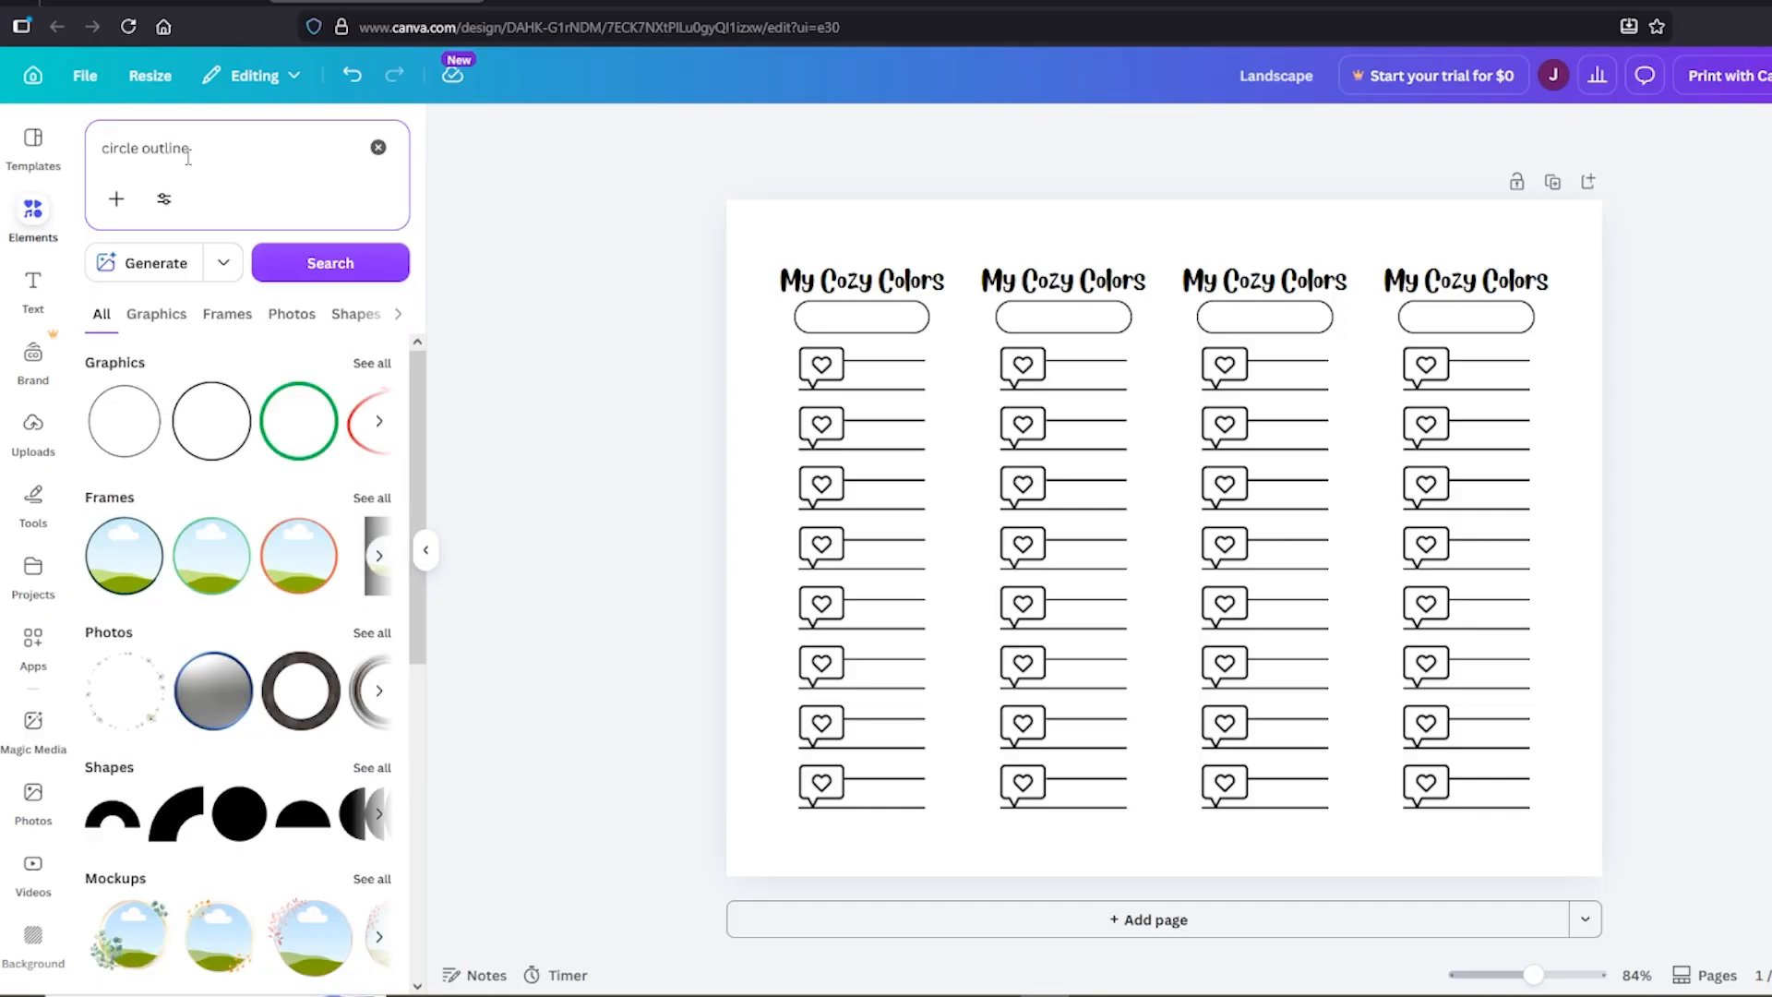
{"action": "left_click", "coordinate": [372, 363]}
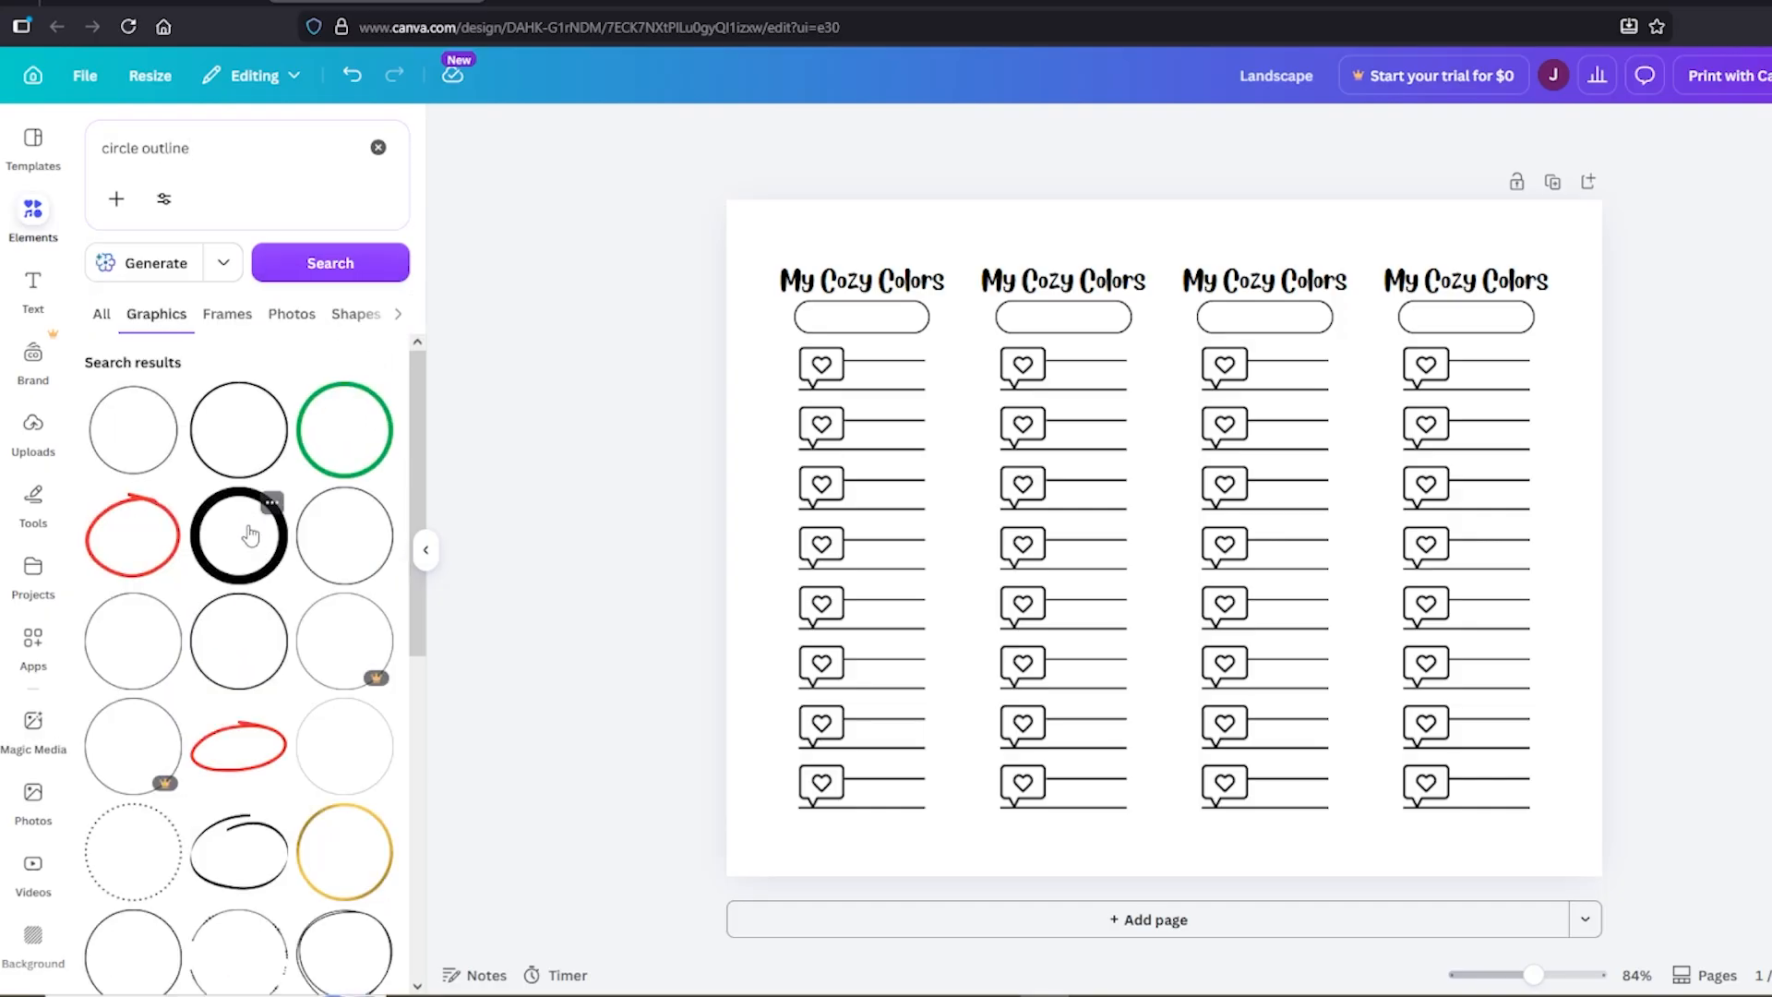
{"action": "left_click", "coordinate": [249, 535]}
{"action": "left_click_drag", "start_coordinate": [1195, 513], "coordinate": [961, 319]}
{"action": "left_click_drag", "start_coordinate": [1058, 477], "coordinate": [921, 258]}
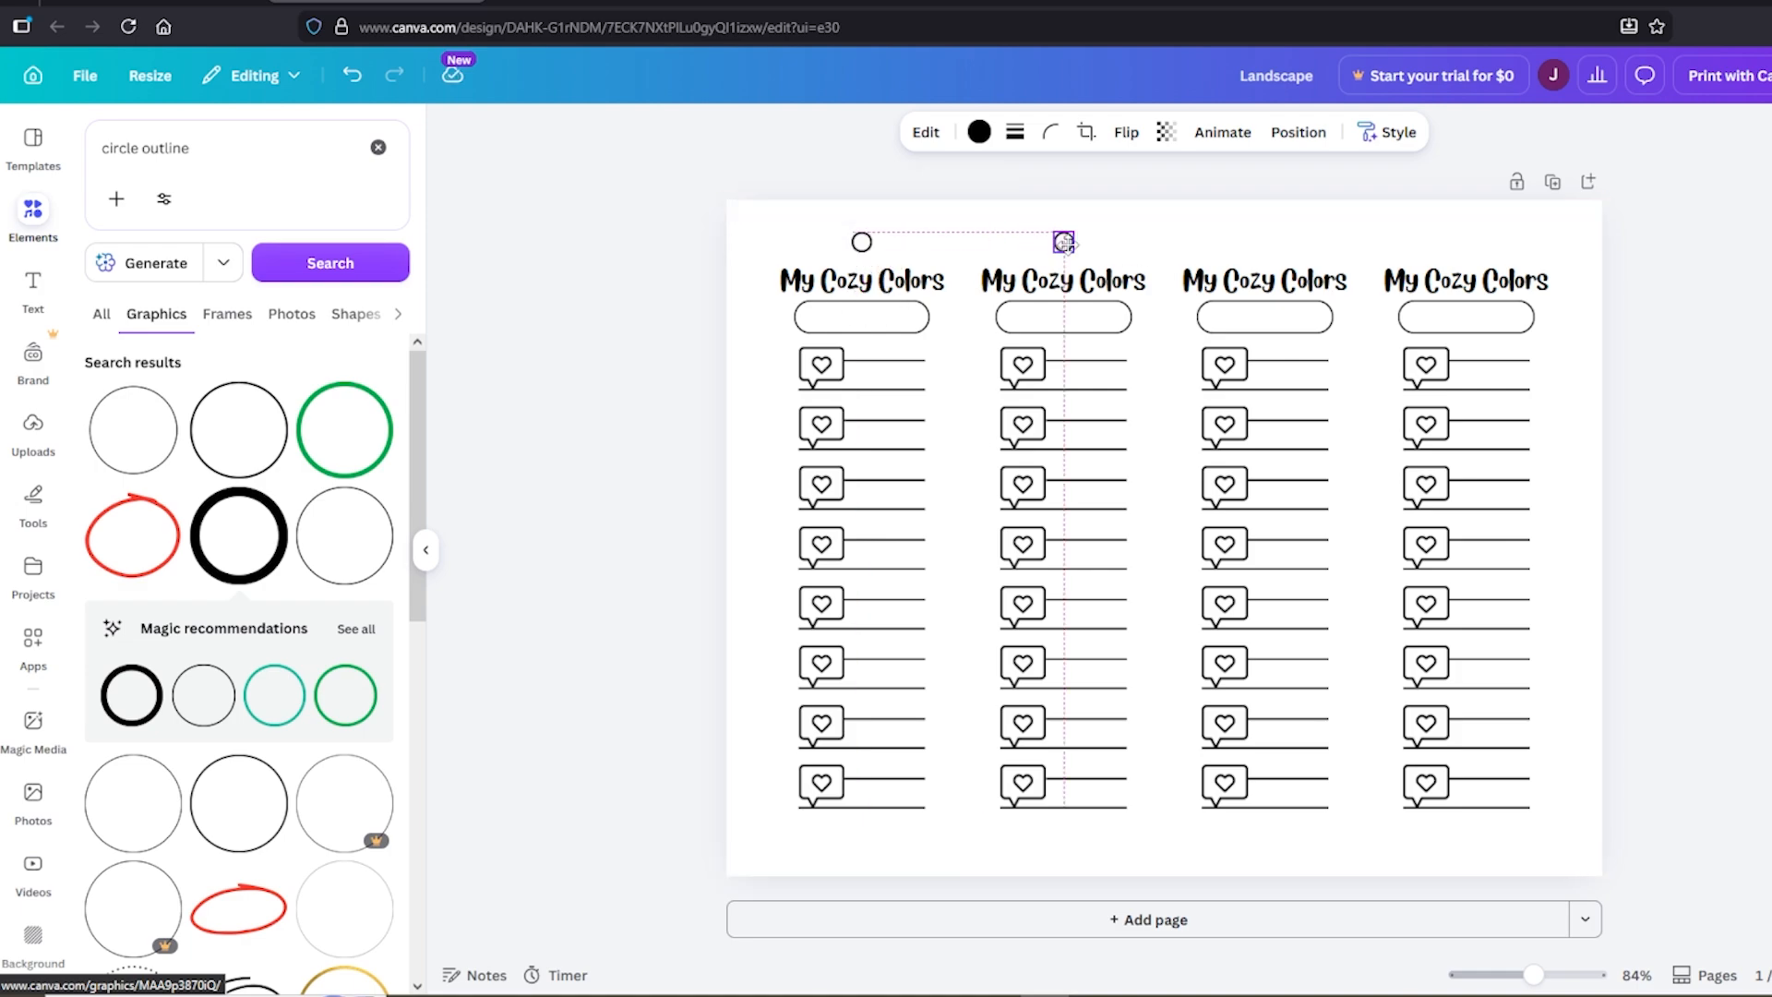
Duplicate the small circle above the other three titles, centred and level with the first circle
{"action": "left_click_drag", "start_coordinate": [1065, 242], "coordinate": [1064, 242]}
{"action": "left_click", "coordinate": [862, 241]}
{"action": "left_click_drag", "start_coordinate": [875, 256], "coordinate": [1466, 242], "text": "alt"}
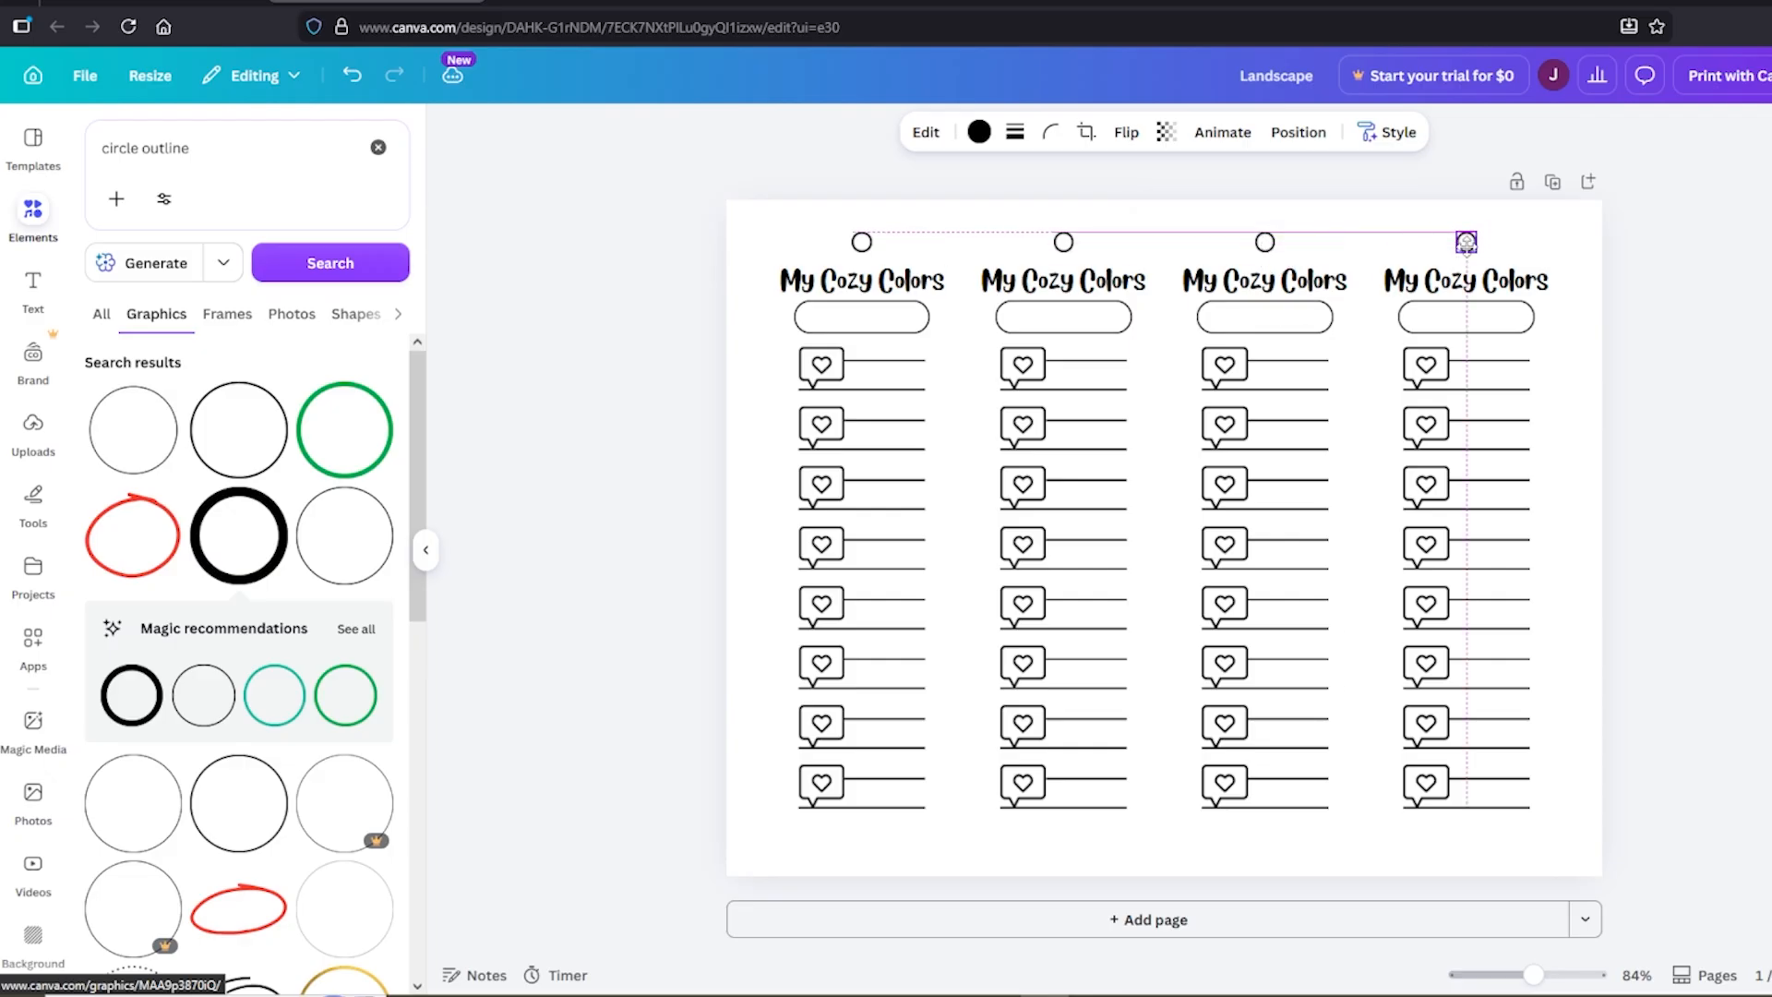
{"action": "left_click", "coordinate": [1755, 506]}
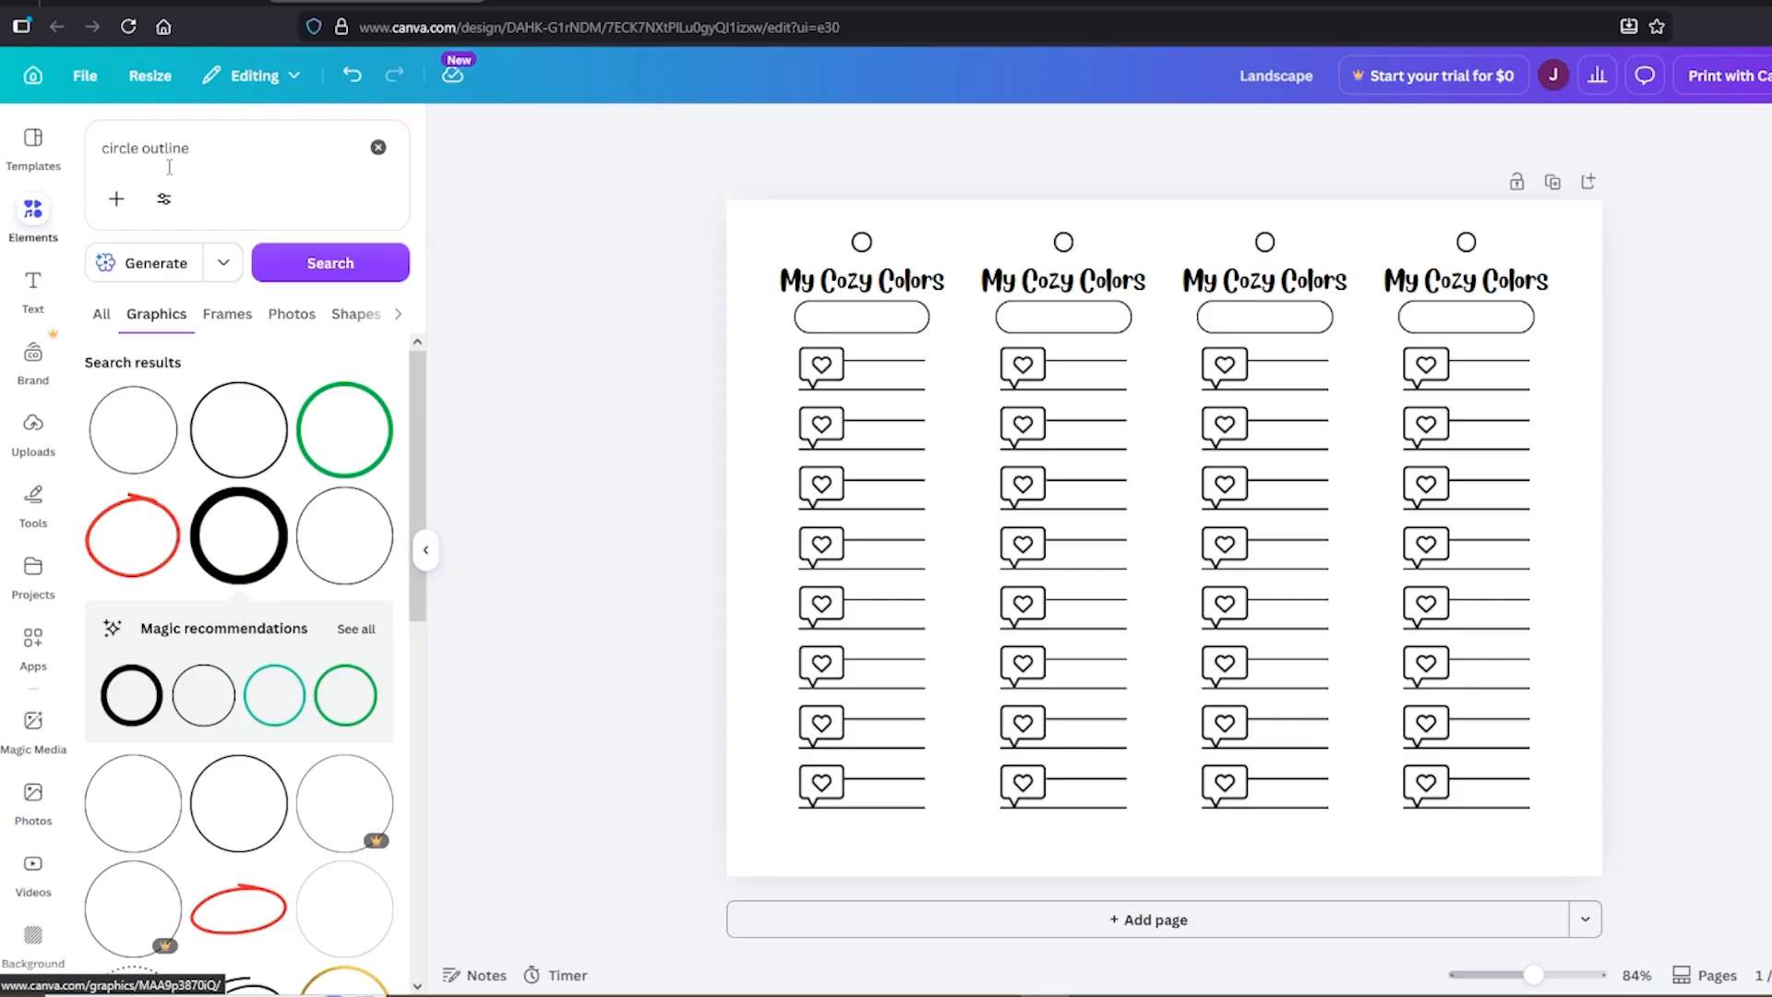
Add a dotted line from the Lines shapes and stretch it across the page just inside the top edge
{"action": "left_click", "coordinate": [378, 151]}
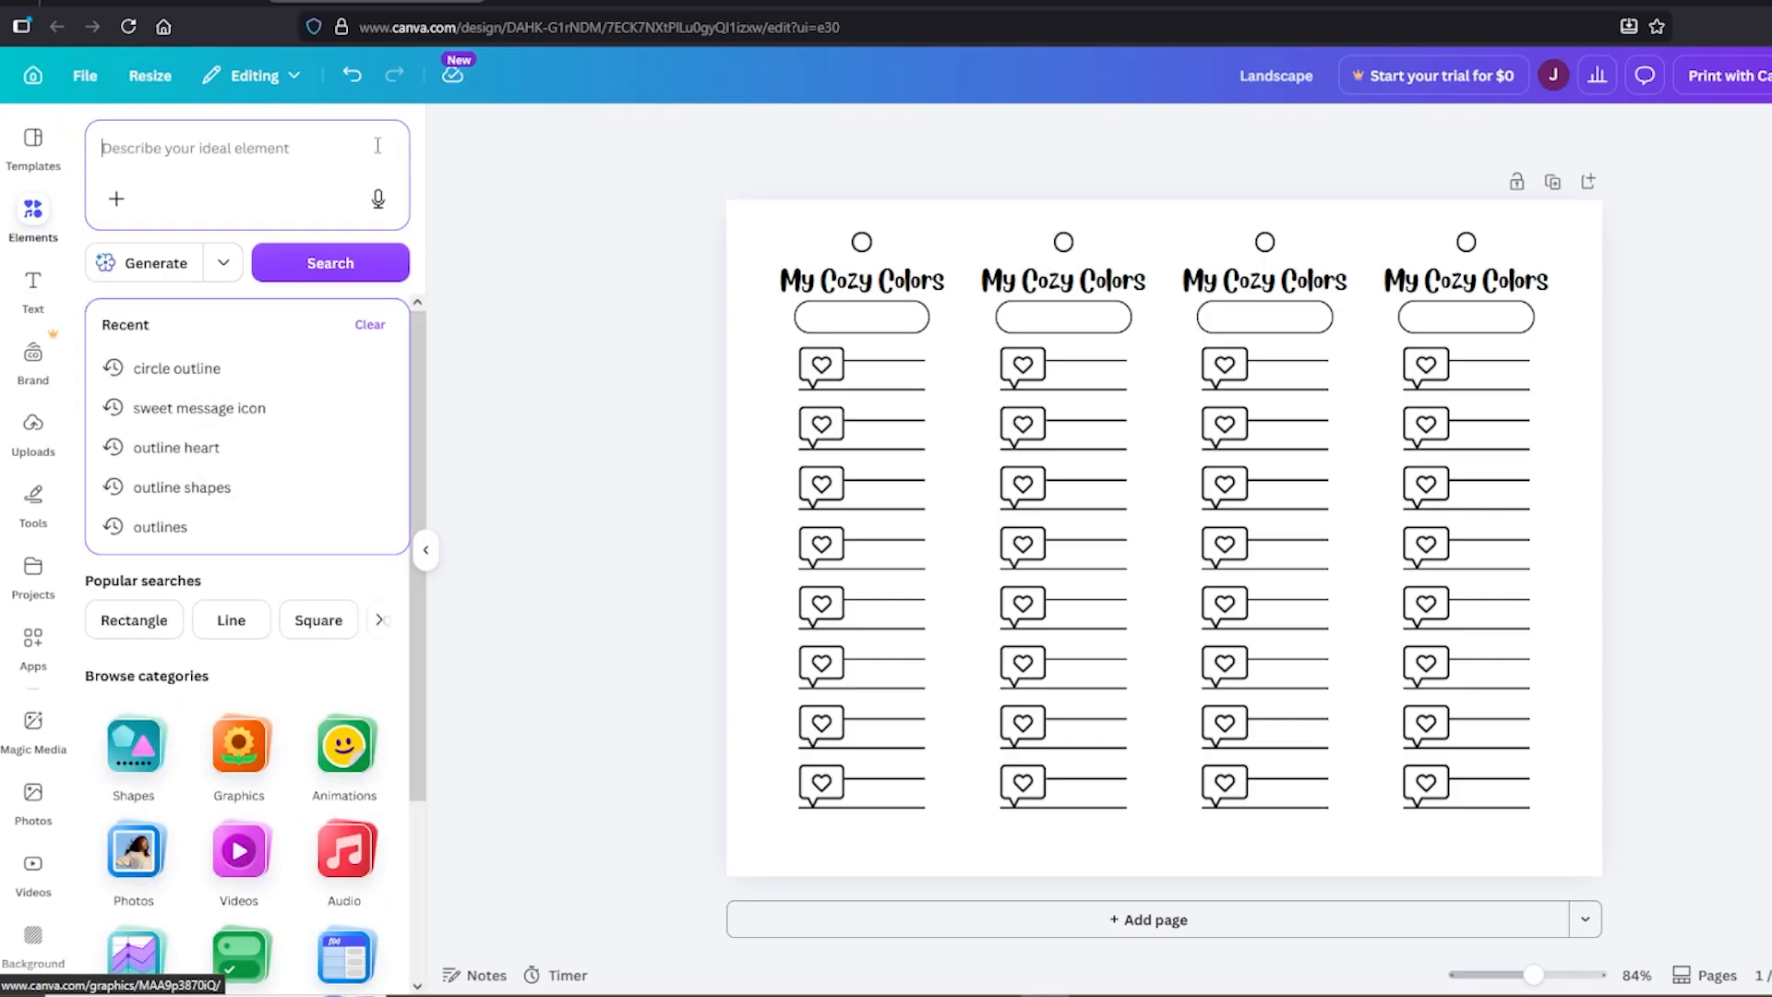
{"action": "left_click", "coordinate": [411, 609]}
{"action": "left_click_drag", "start_coordinate": [417, 633], "coordinate": [413, 744]}
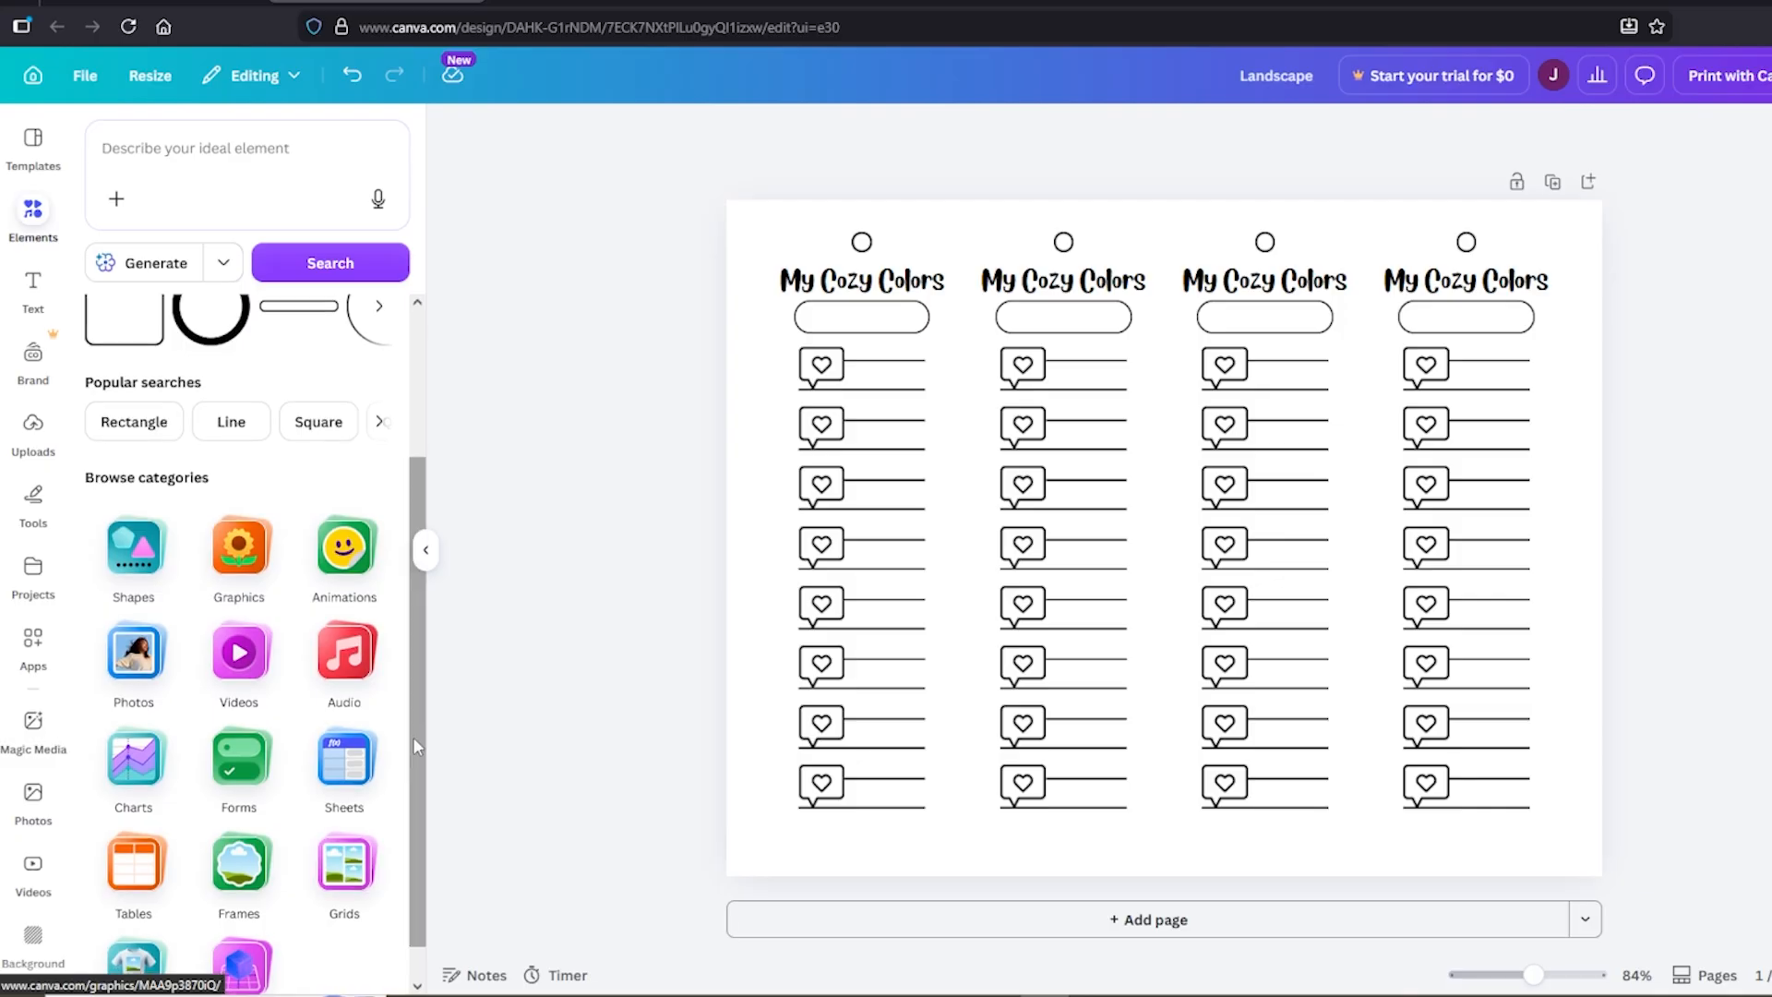
{"action": "left_click", "coordinate": [144, 572]}
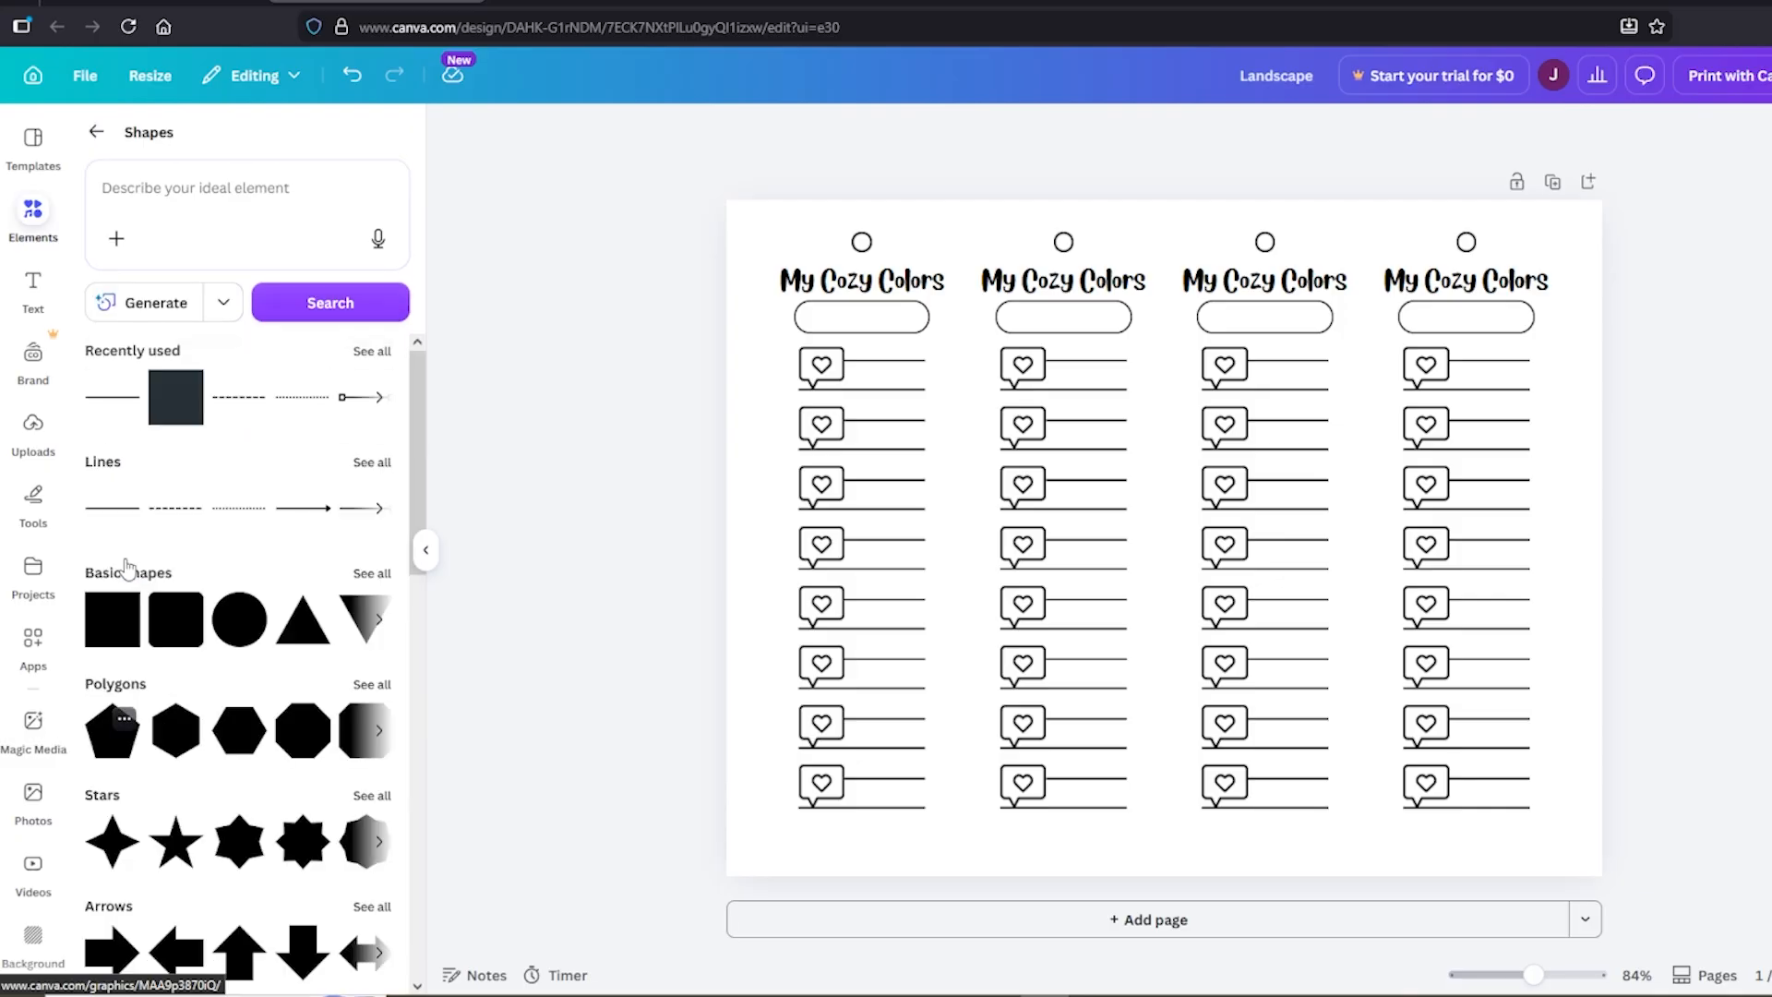
{"action": "left_click", "coordinate": [370, 464]}
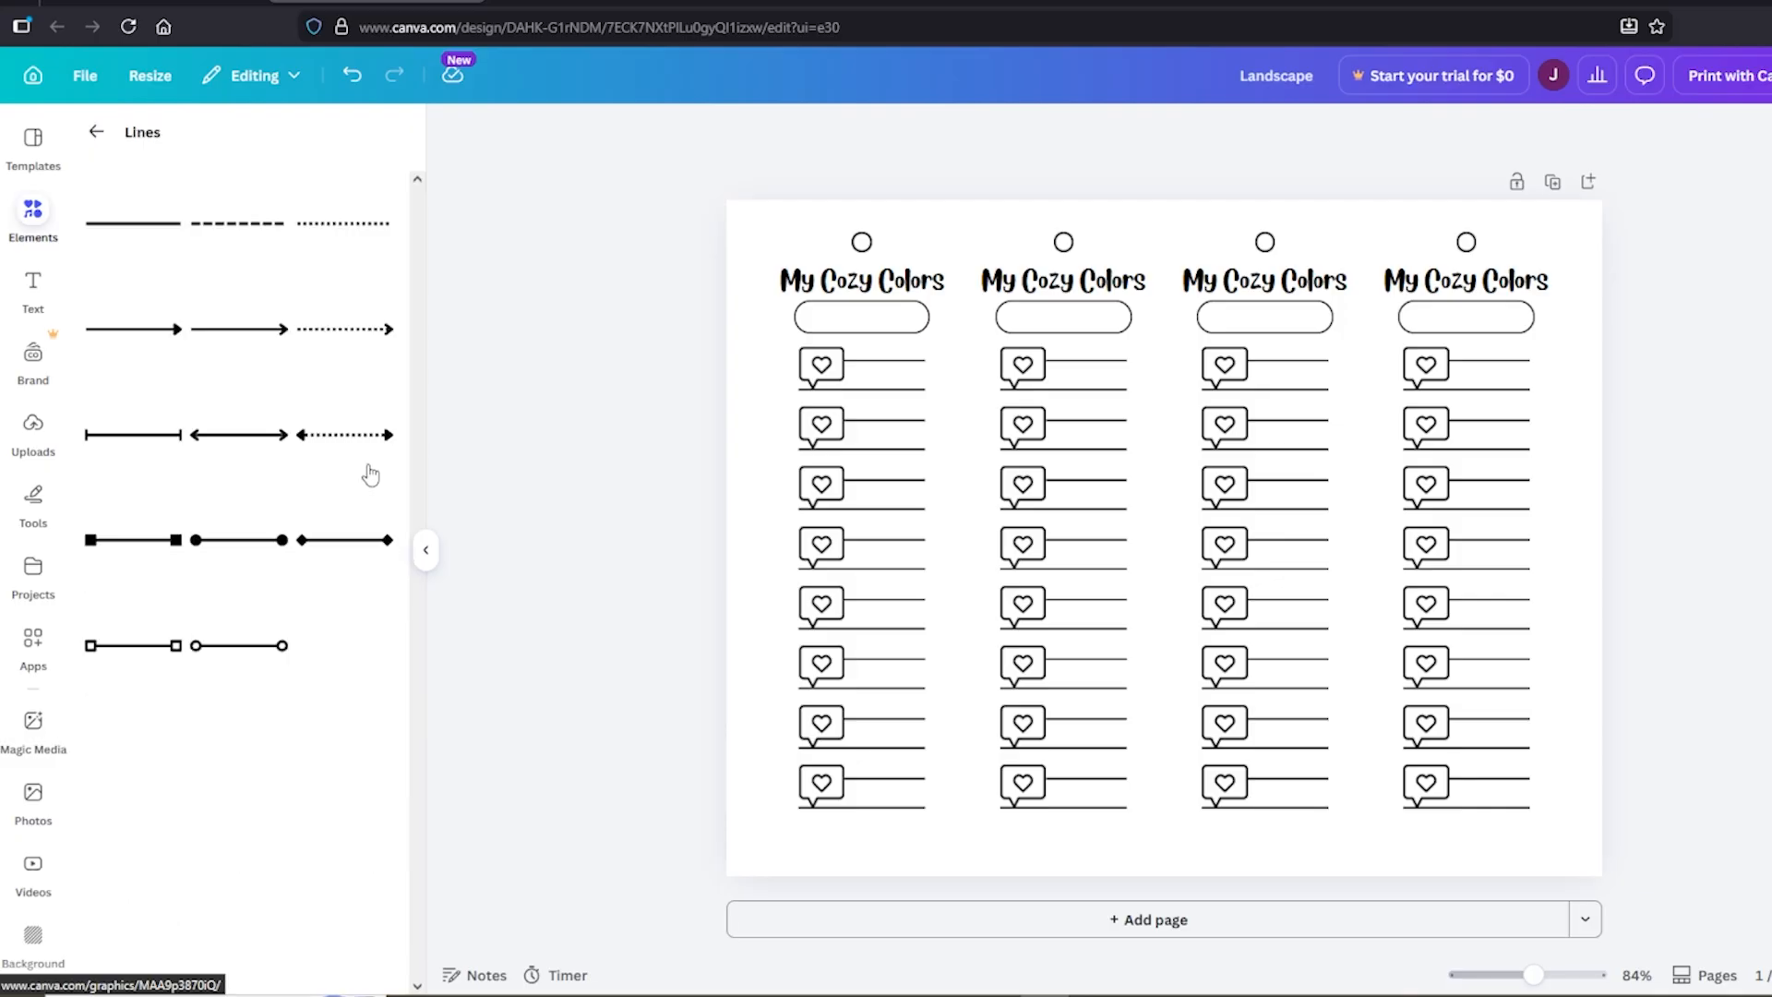
{"action": "left_click", "coordinate": [370, 240]}
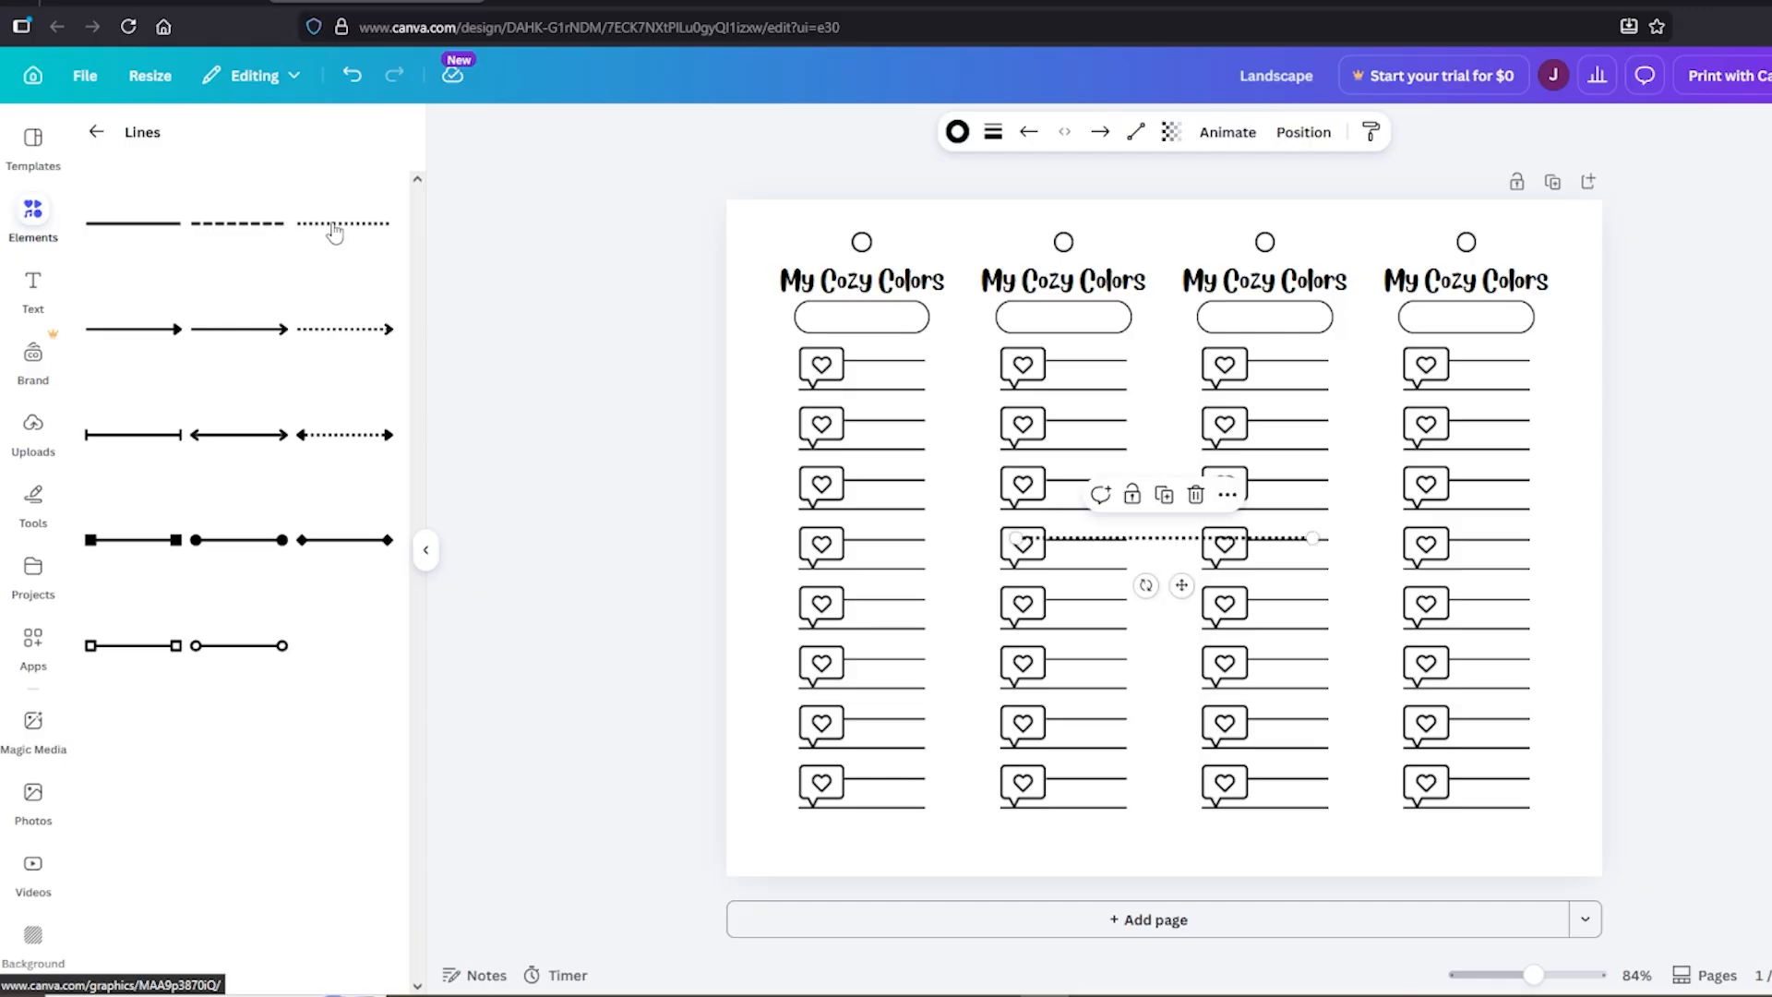
{"action": "left_click_drag", "start_coordinate": [1176, 548], "coordinate": [1606, 233]}
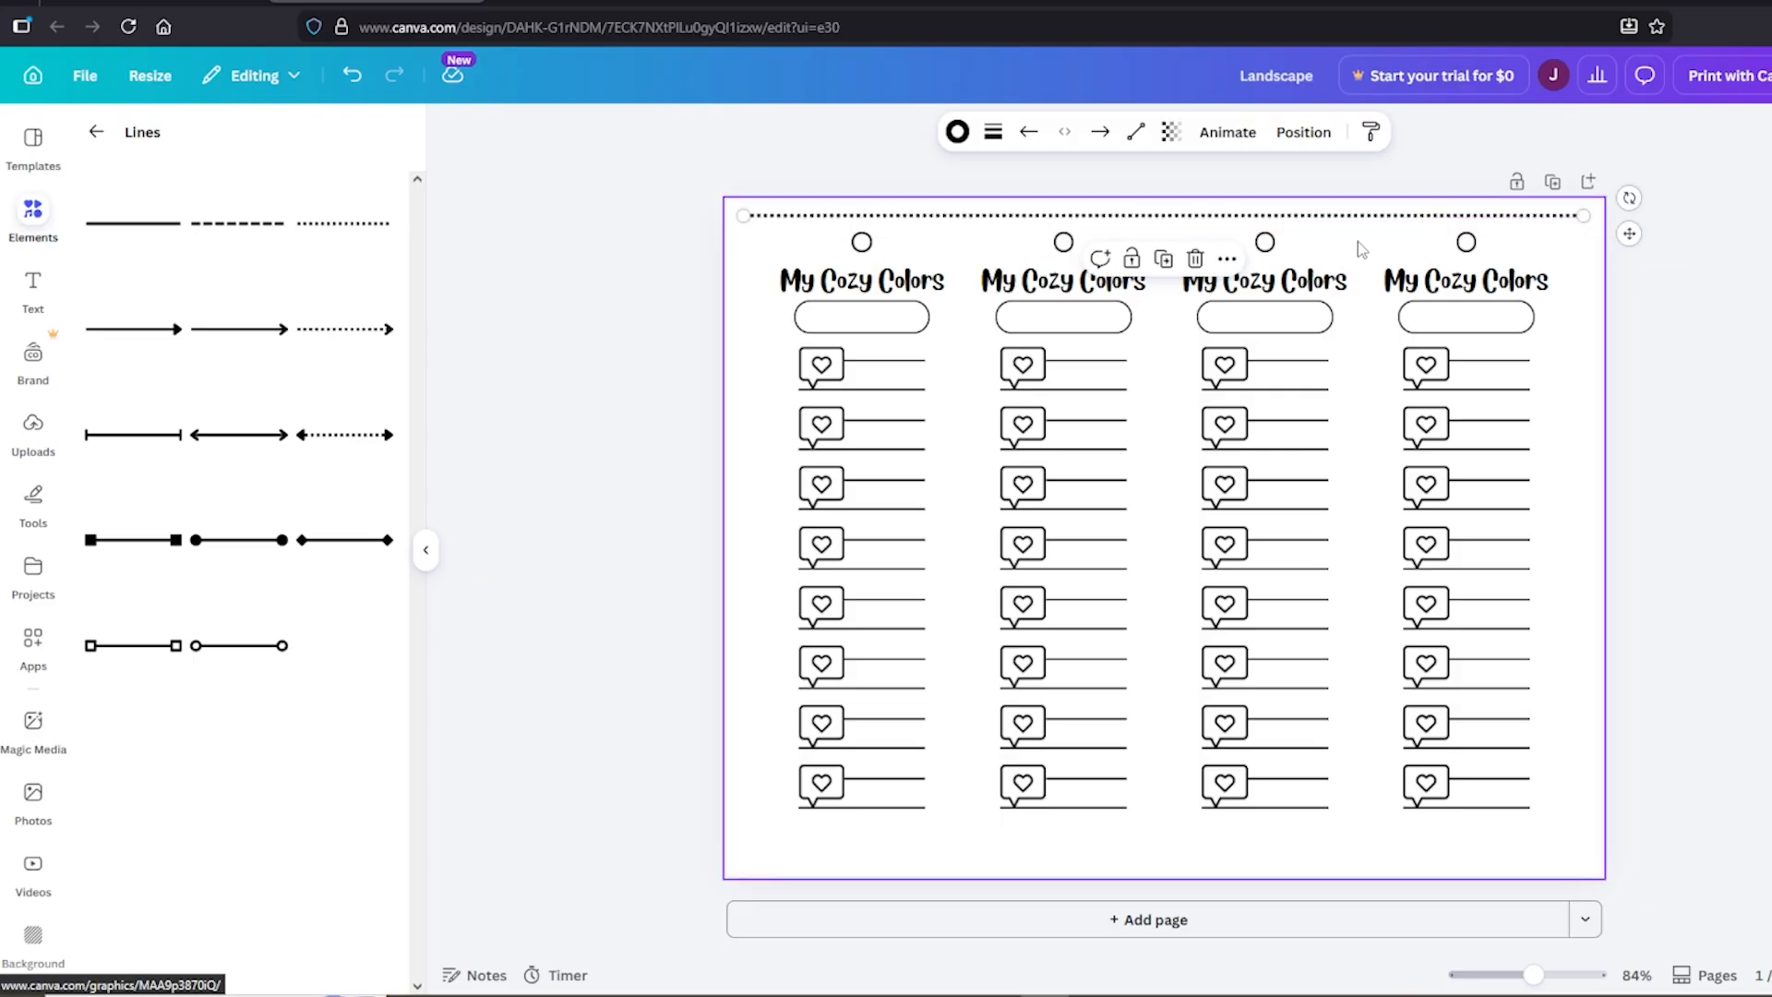
Copy the top dotted line and place the copy just inside the page's bottom edge
{"action": "left_click", "coordinate": [1226, 258]}
{"action": "left_click", "coordinate": [1261, 299]}
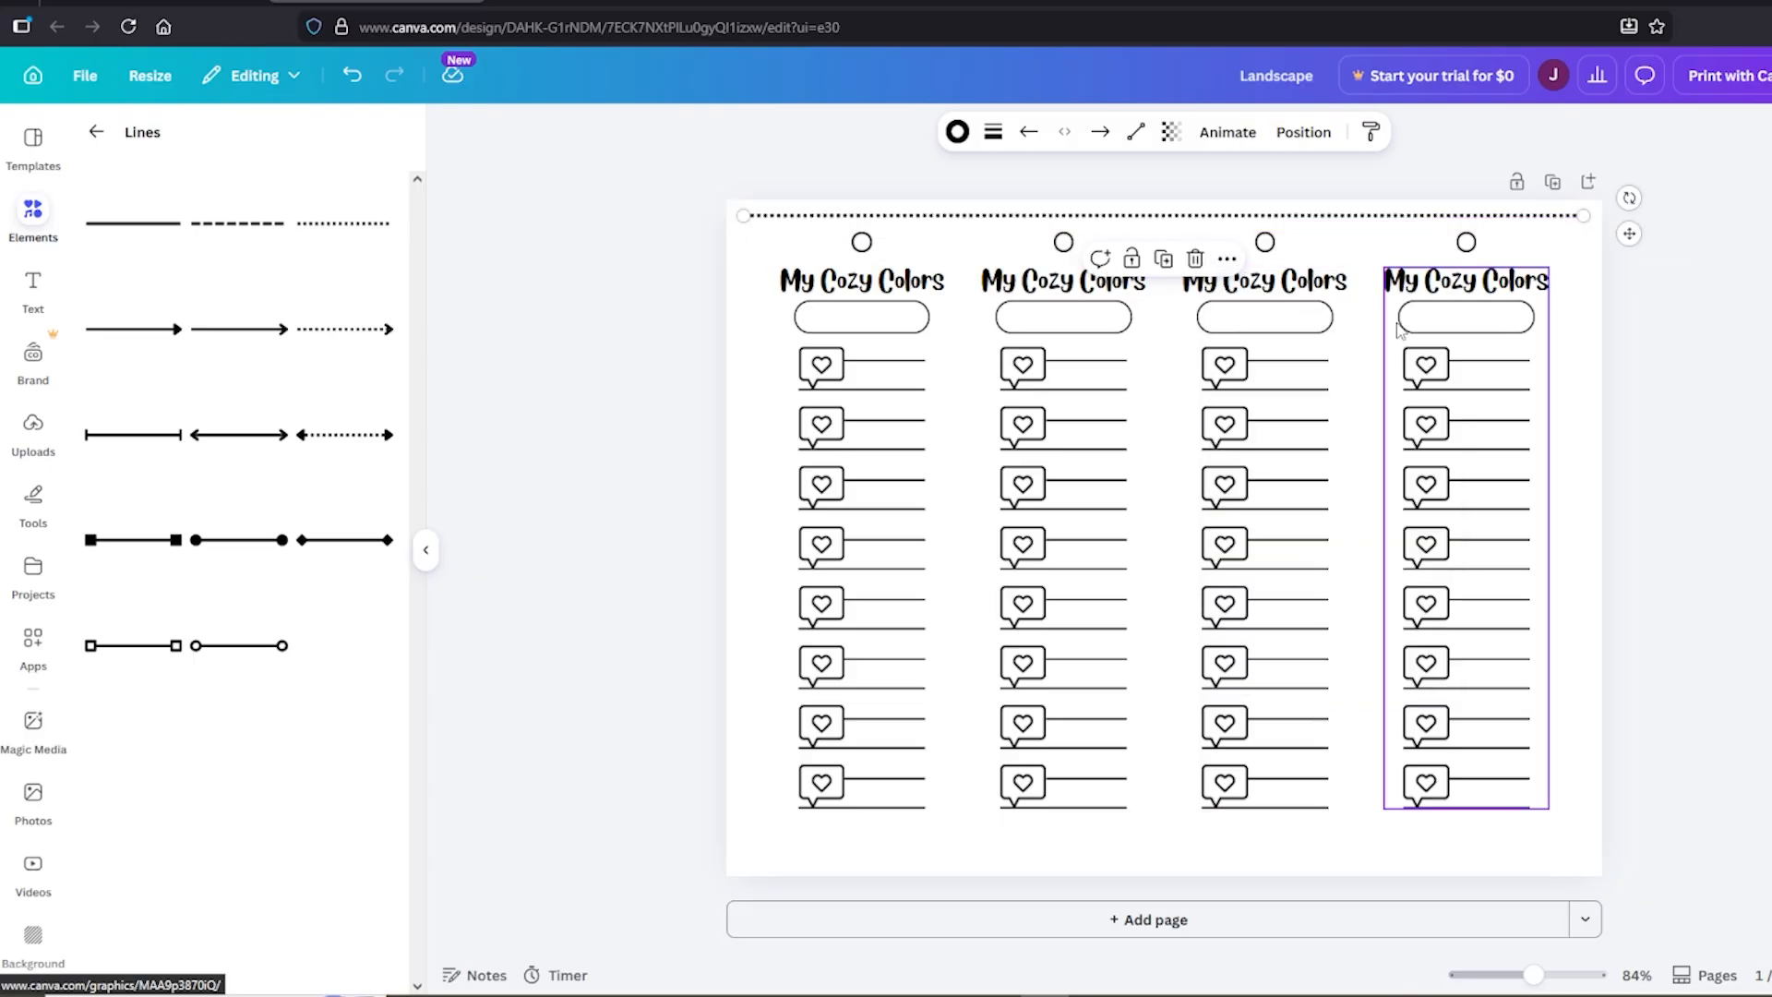
{"action": "key", "text": "ctrl+v"}
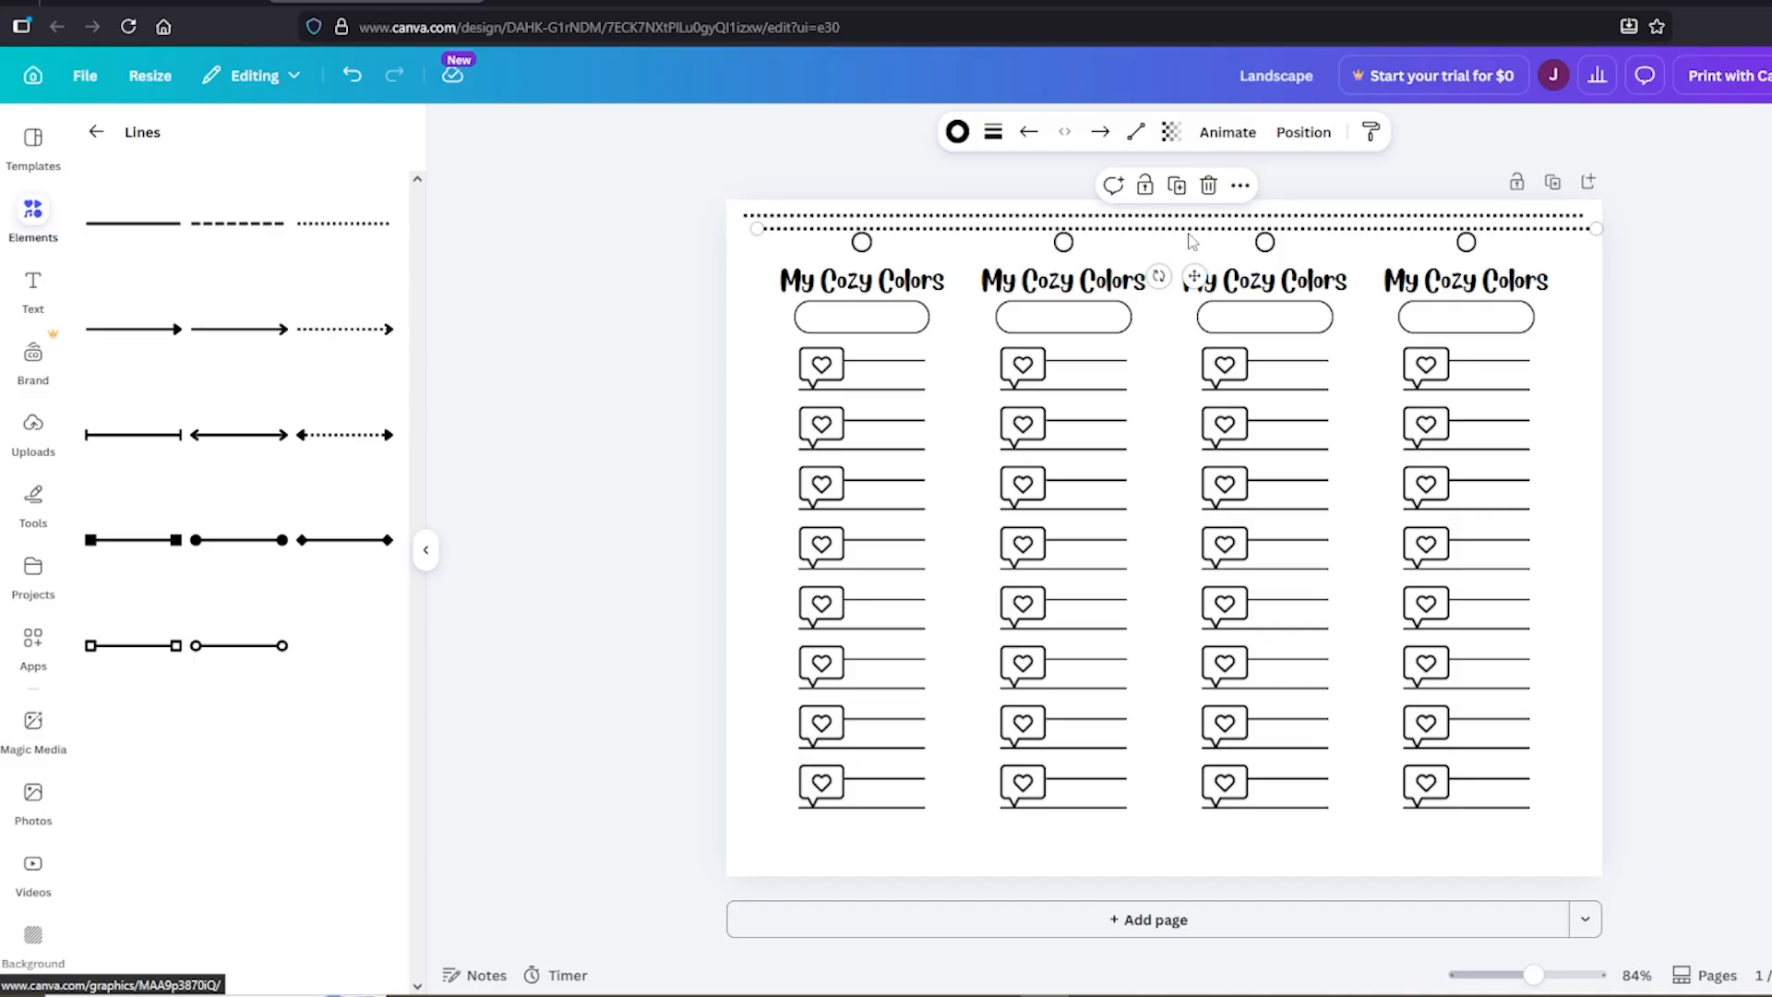
{"action": "left_click_drag", "start_coordinate": [1191, 241], "coordinate": [1169, 862]}
Paste another dotted line, rotate it vertical, and fit it along the left margin between the top and bottom dotted lines
{"action": "key", "text": "ctrl+v"}
{"action": "left_click_drag", "start_coordinate": [972, 231], "coordinate": [977, 427]}
{"action": "left_click_drag", "start_coordinate": [1160, 472], "coordinate": [783, 410]}
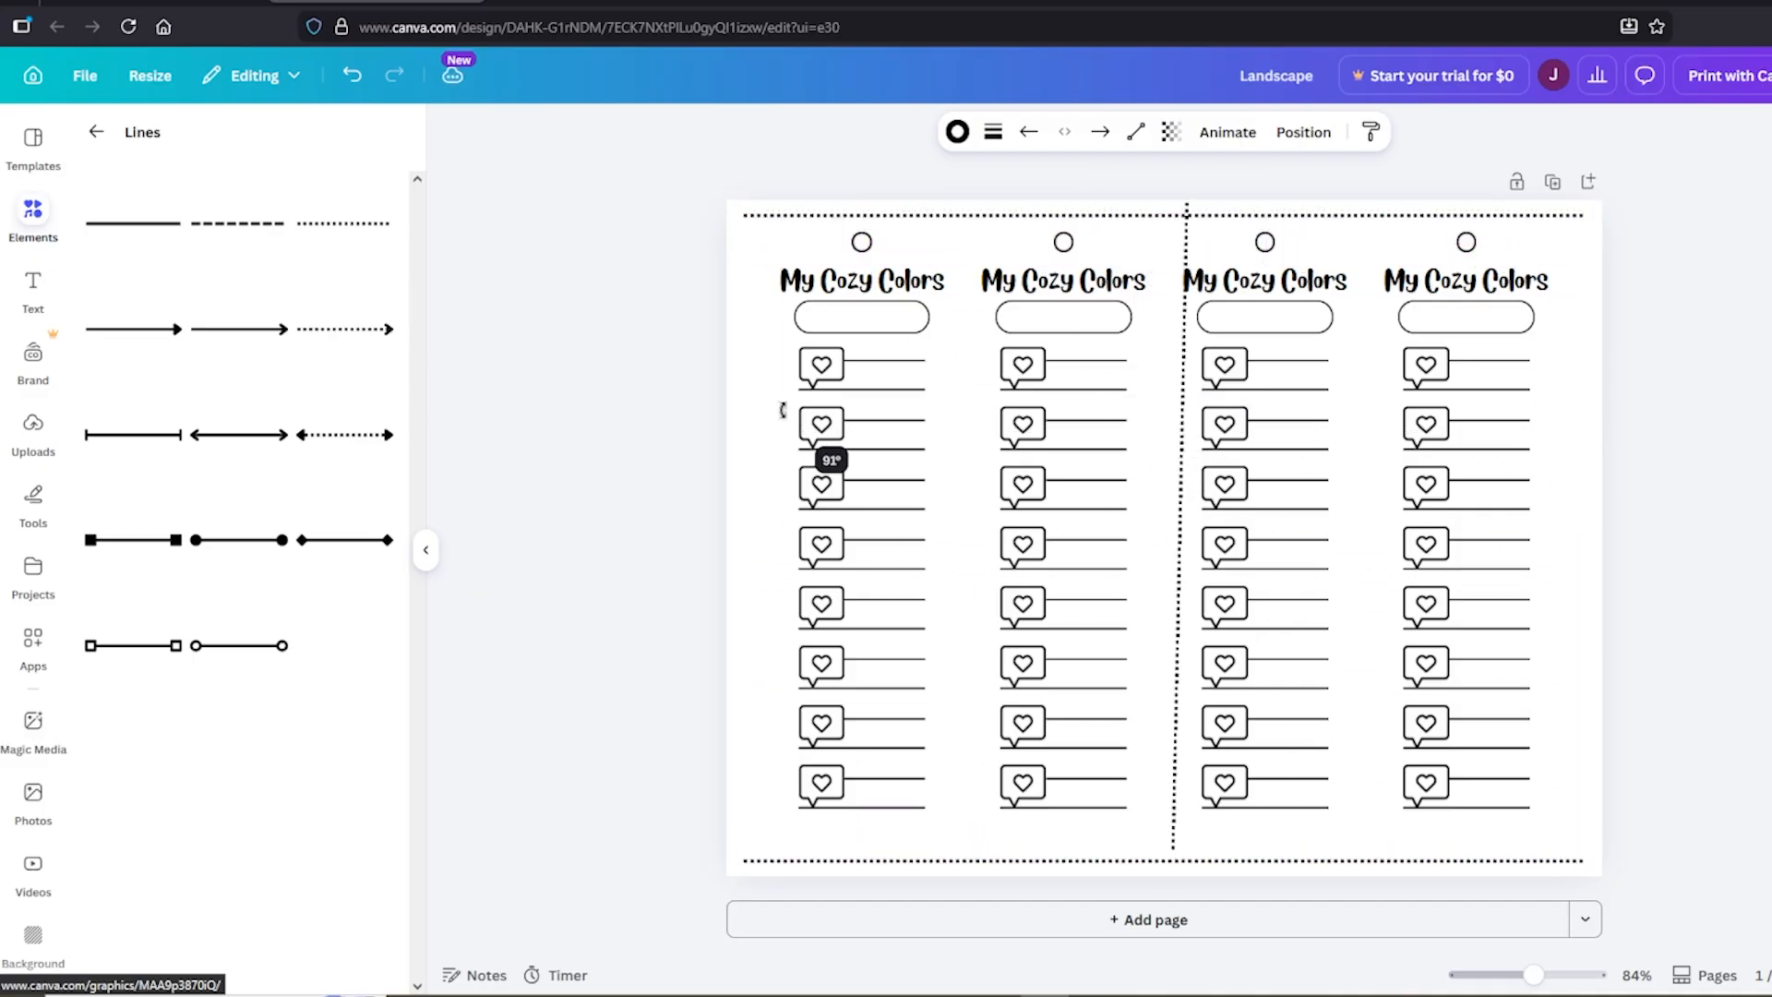
{"action": "left_click_drag", "start_coordinate": [1178, 284], "coordinate": [745, 283]}
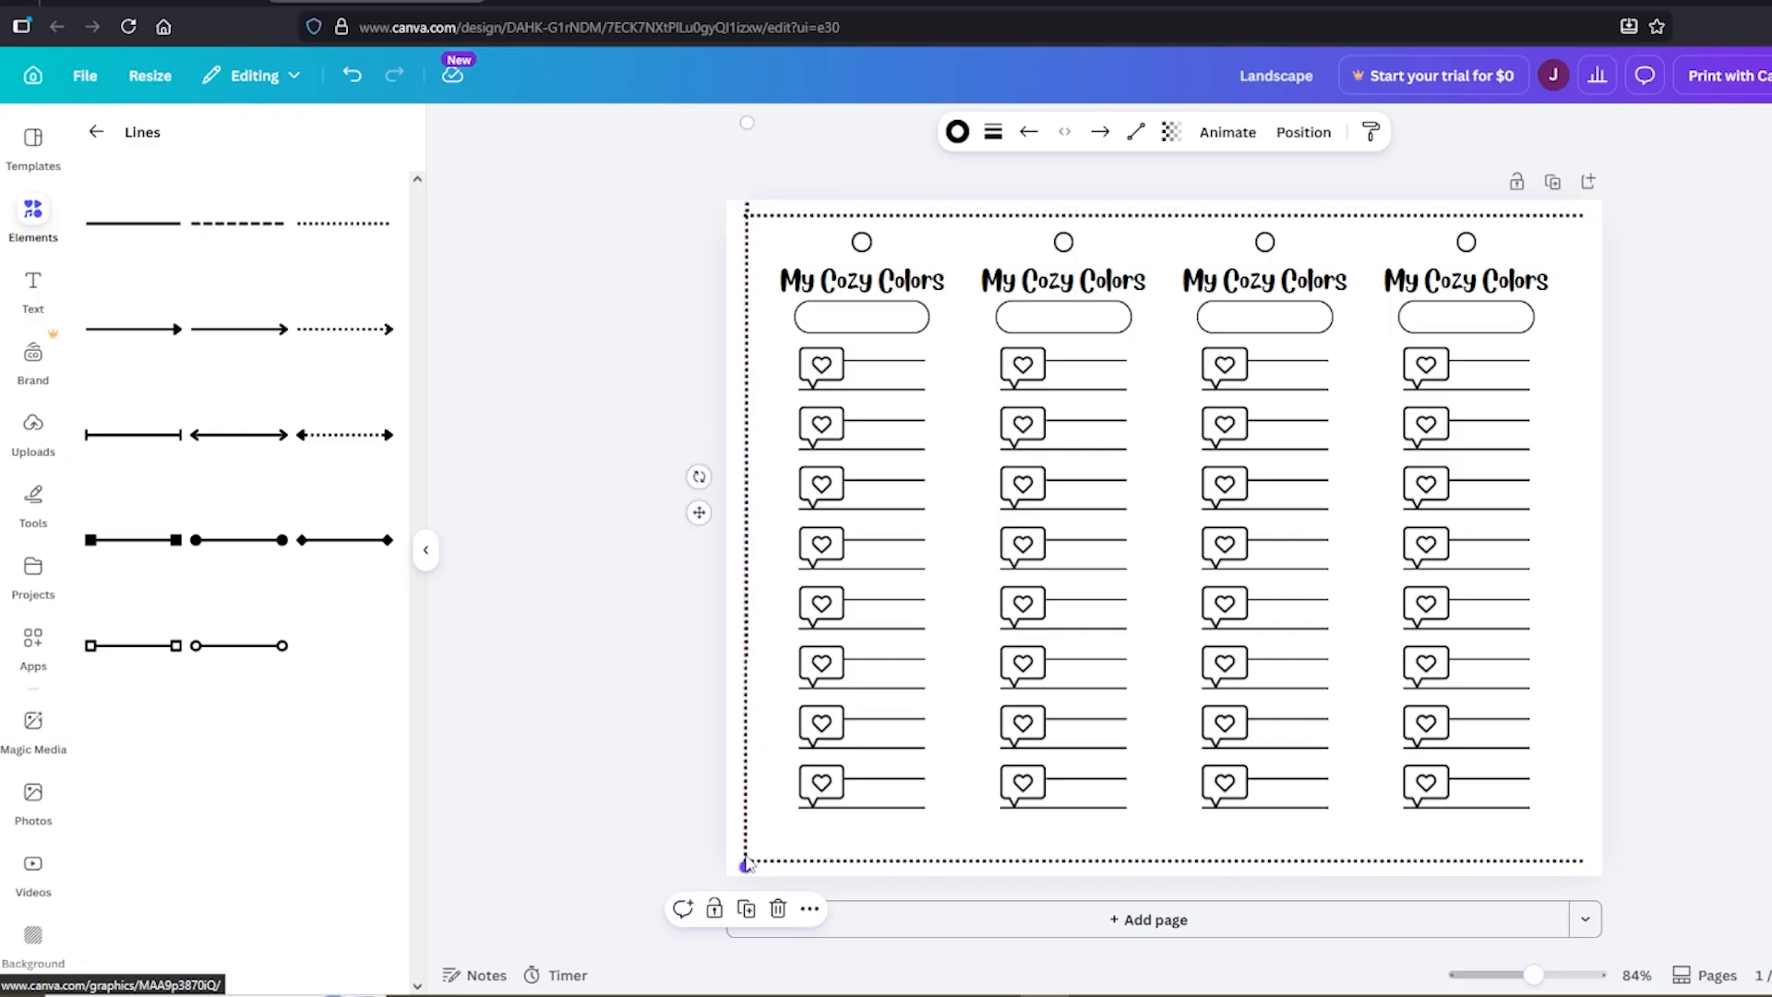
{"action": "mouse_move", "coordinate": [746, 866]}
{"action": "left_mouse_down"}
{"action": "mouse_move", "coordinate": [742, 820]}
{"action": "mouse_move", "coordinate": [744, 861]}
{"action": "left_mouse_up"}
Duplicate the left vertical dotted line and place the copy at the right ends of the horizontal lines to close the border
{"action": "left_click", "coordinate": [746, 342]}
{"action": "key", "text": "ctrl+d"}
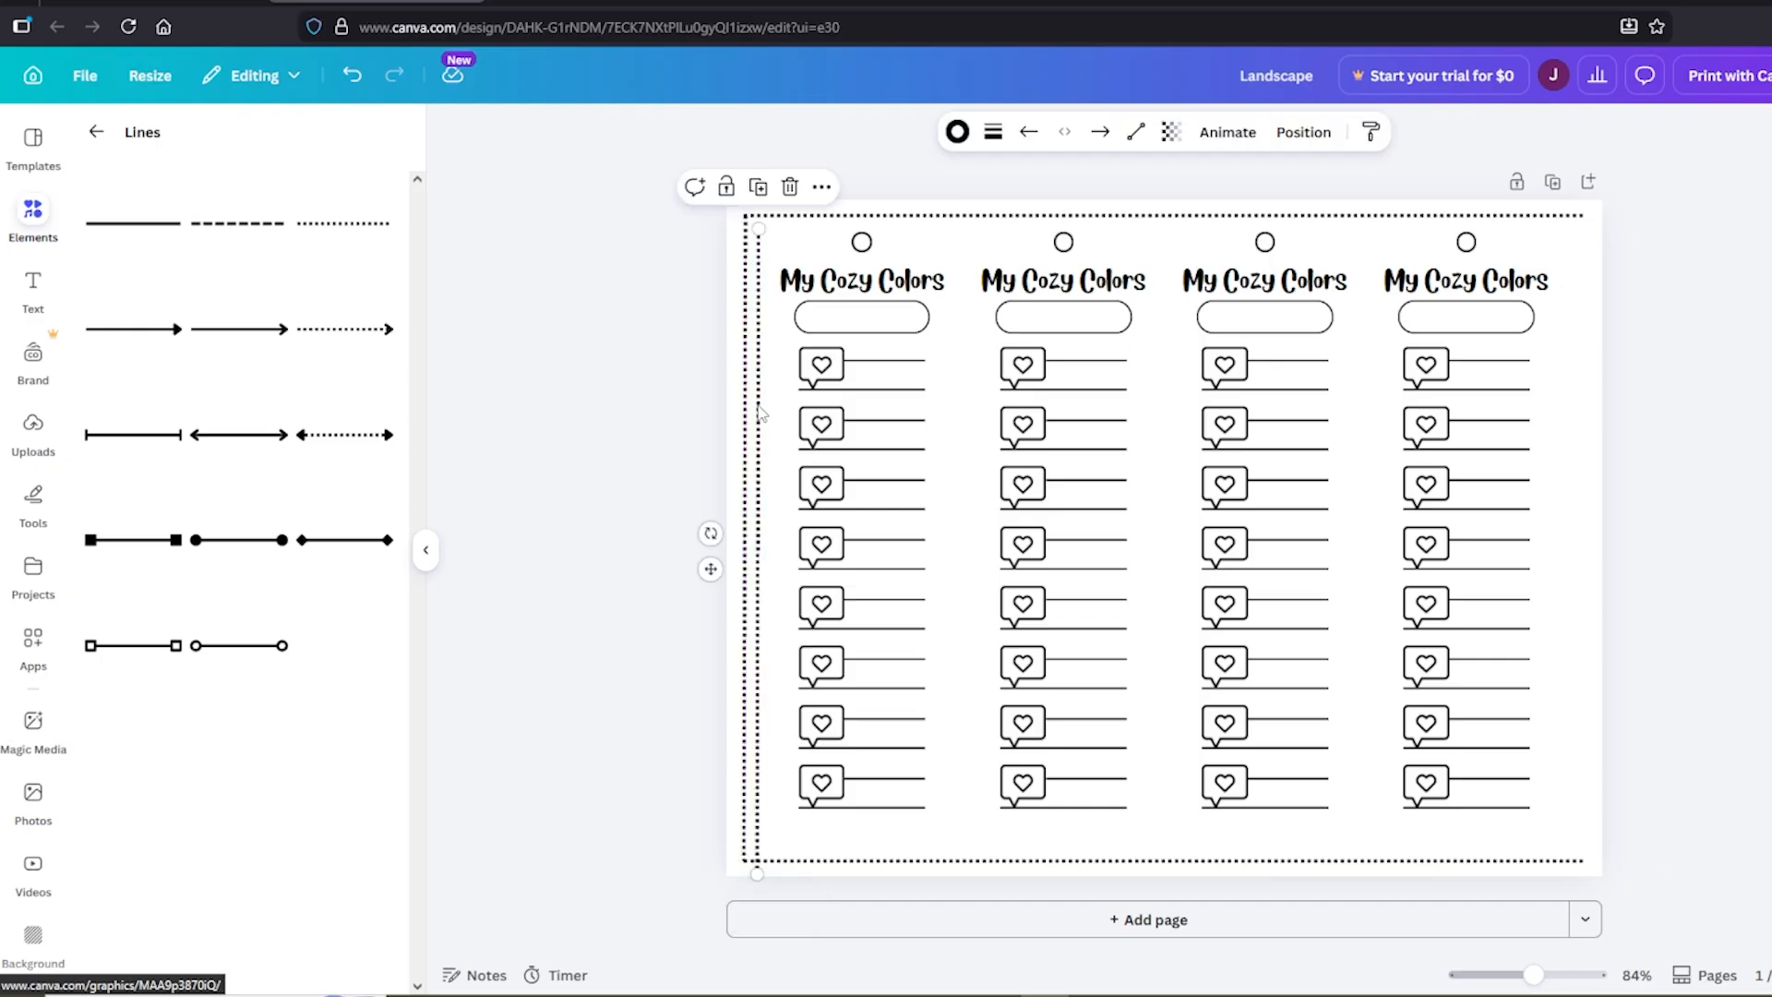
{"action": "left_click_drag", "start_coordinate": [761, 414], "coordinate": [1584, 399]}
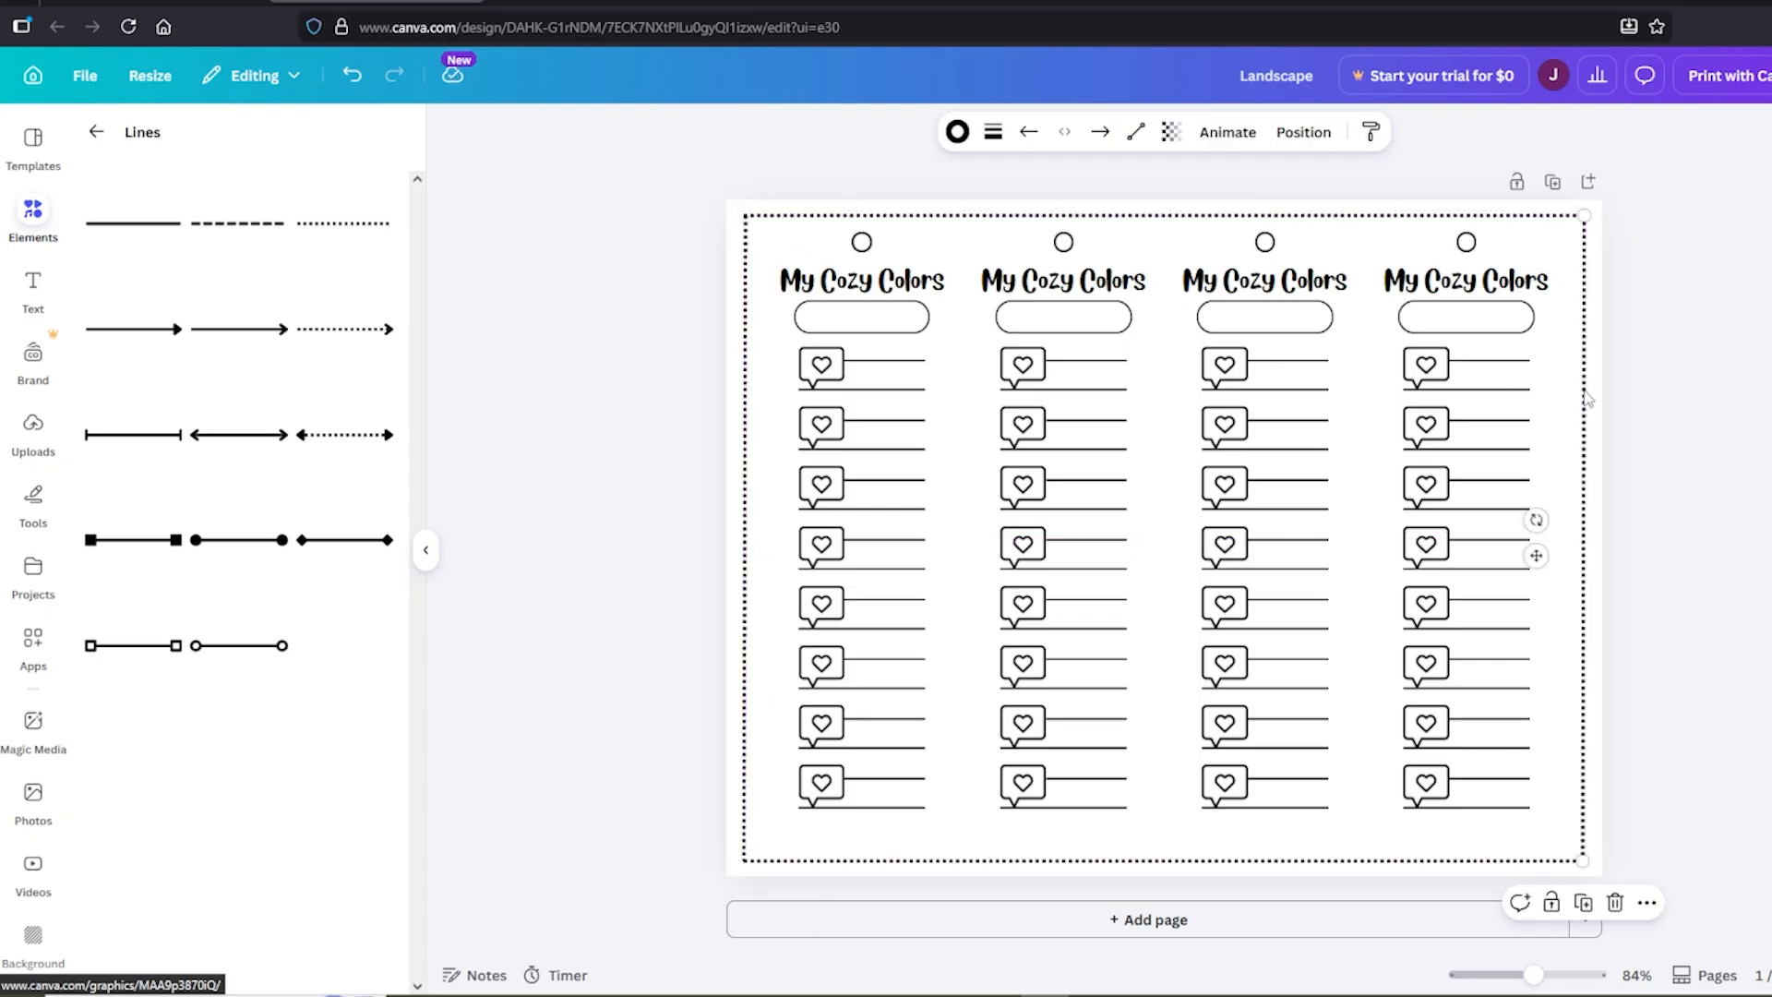
{"action": "left_click", "coordinate": [1642, 265]}
Place three copies of the vertical dotted line as dividers midway between the four swatch strips
{"action": "left_click_drag", "start_coordinate": [744, 396], "coordinate": [955, 393]}
{"action": "left_click", "coordinate": [665, 498]}
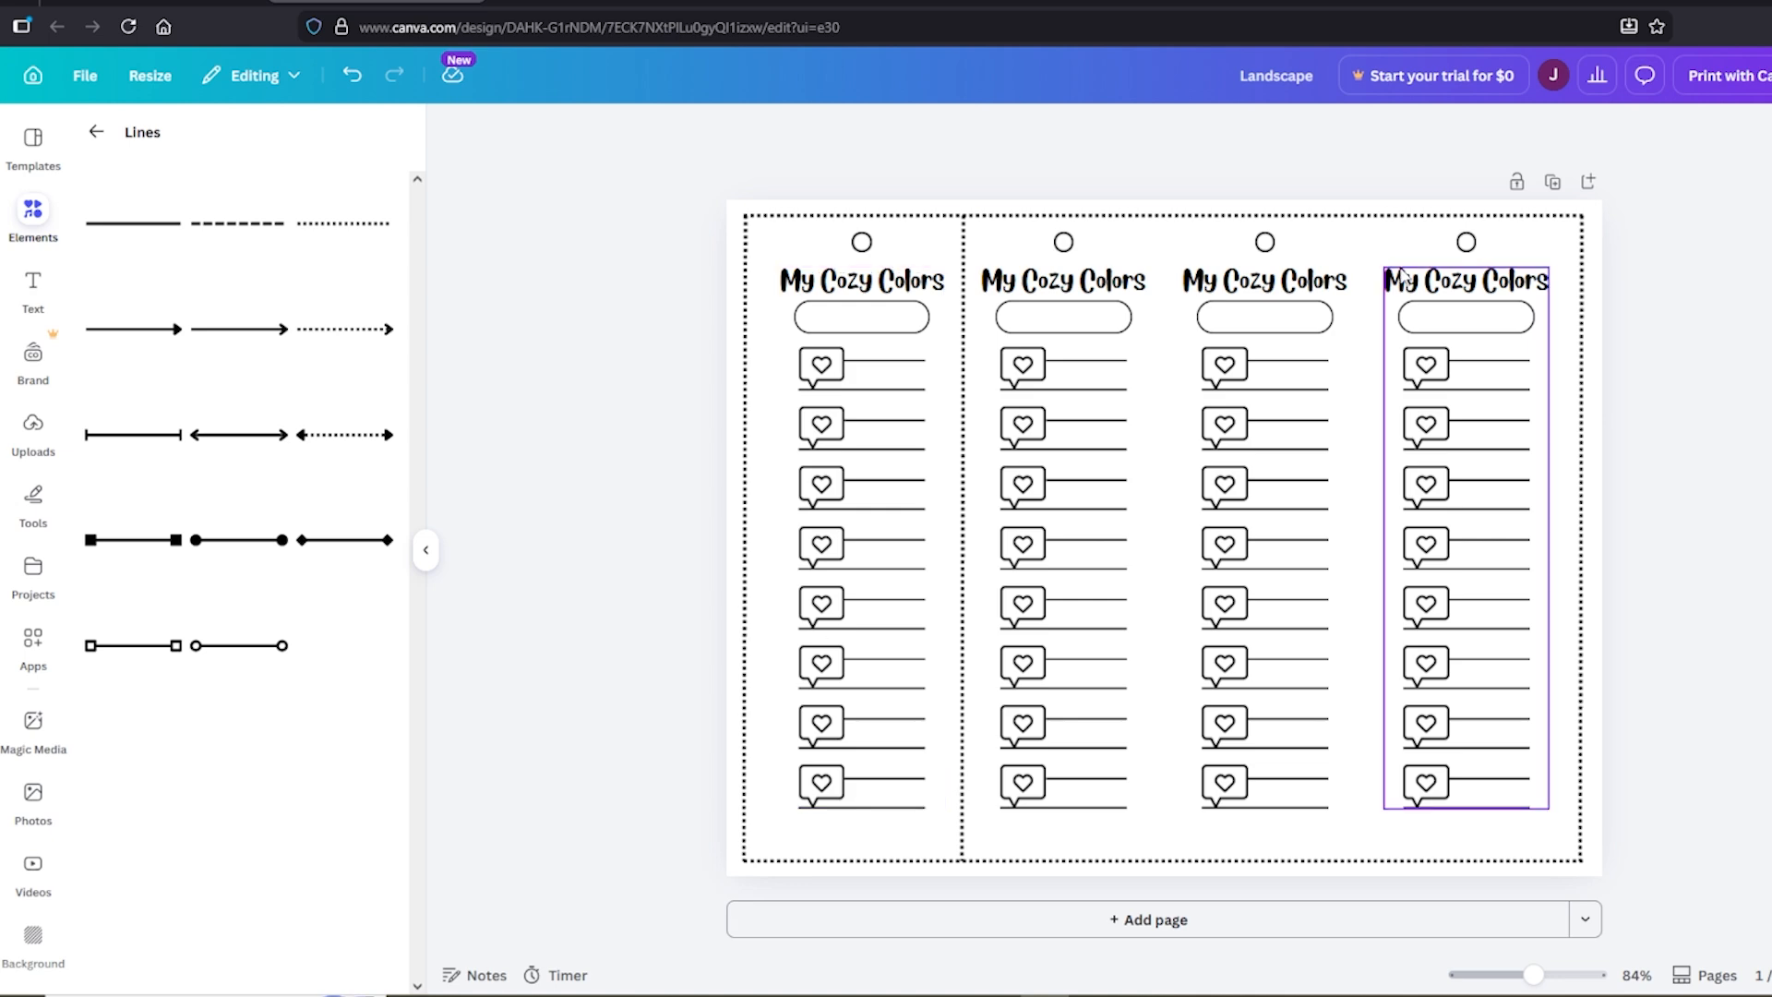
{"action": "key", "text": "ctrl+v"}
{"action": "left_click_drag", "start_coordinate": [760, 498], "coordinate": [1166, 480]}
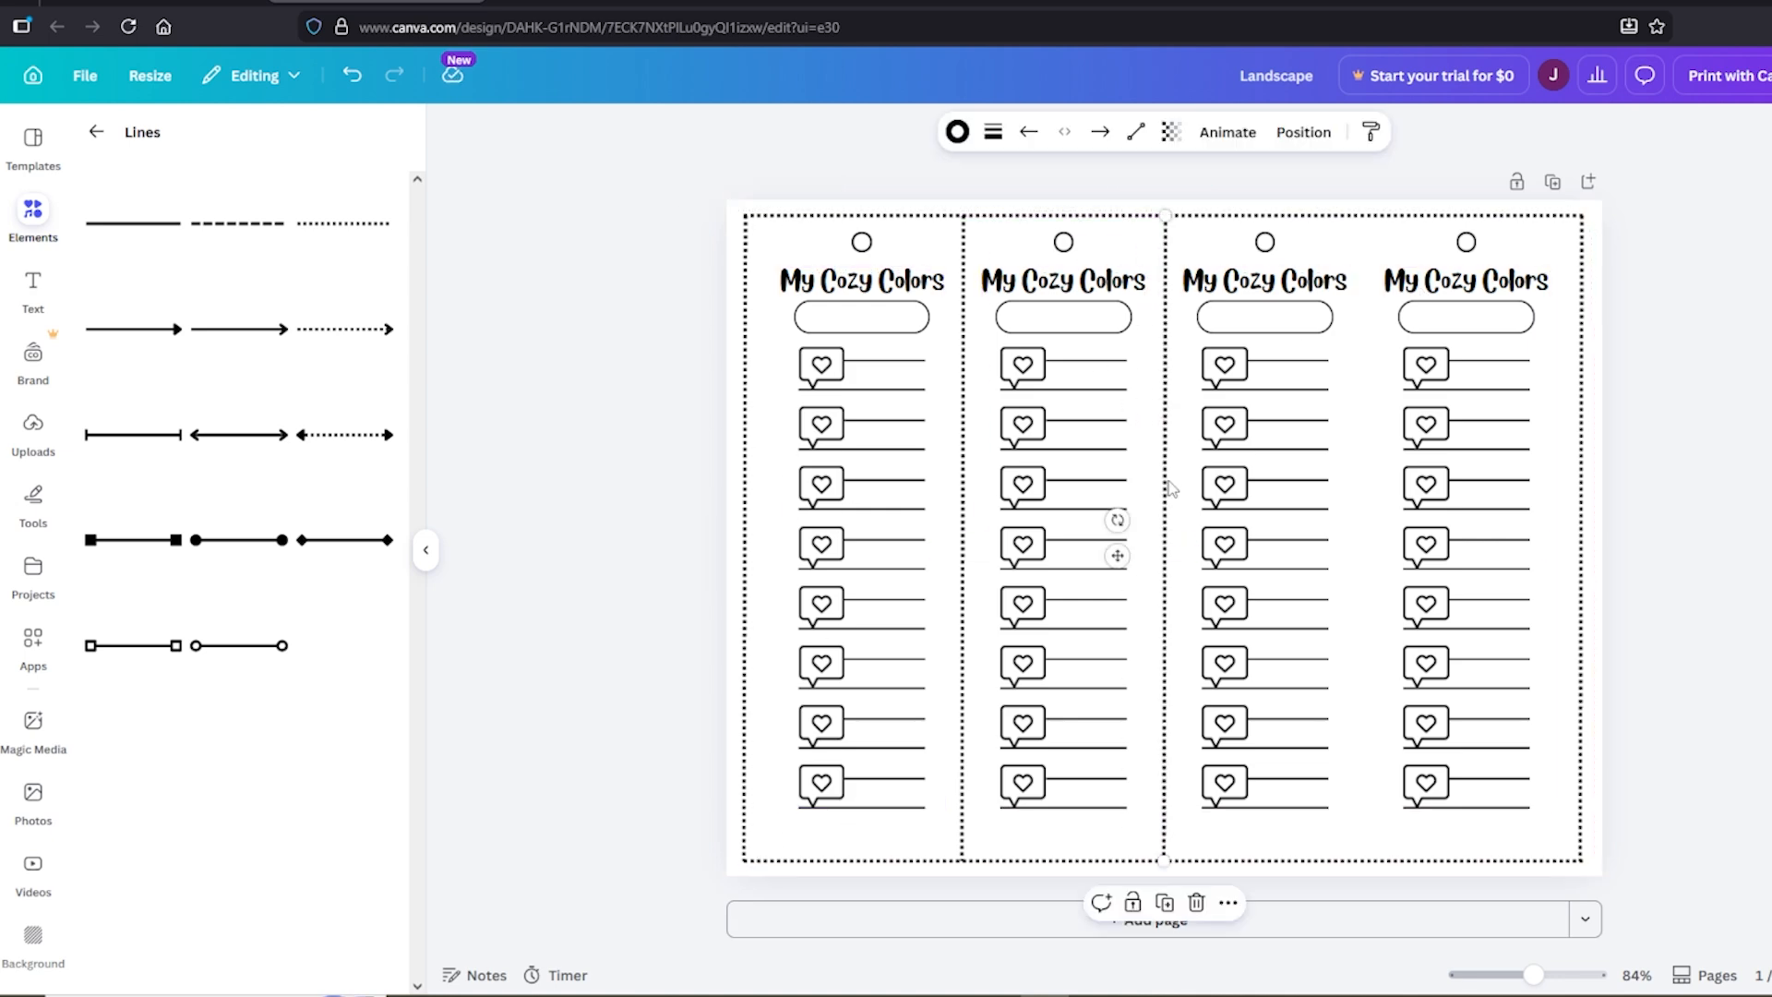
{"action": "key", "text": "ctrl+v"}
{"action": "left_click_drag", "start_coordinate": [763, 472], "coordinate": [1365, 451]}
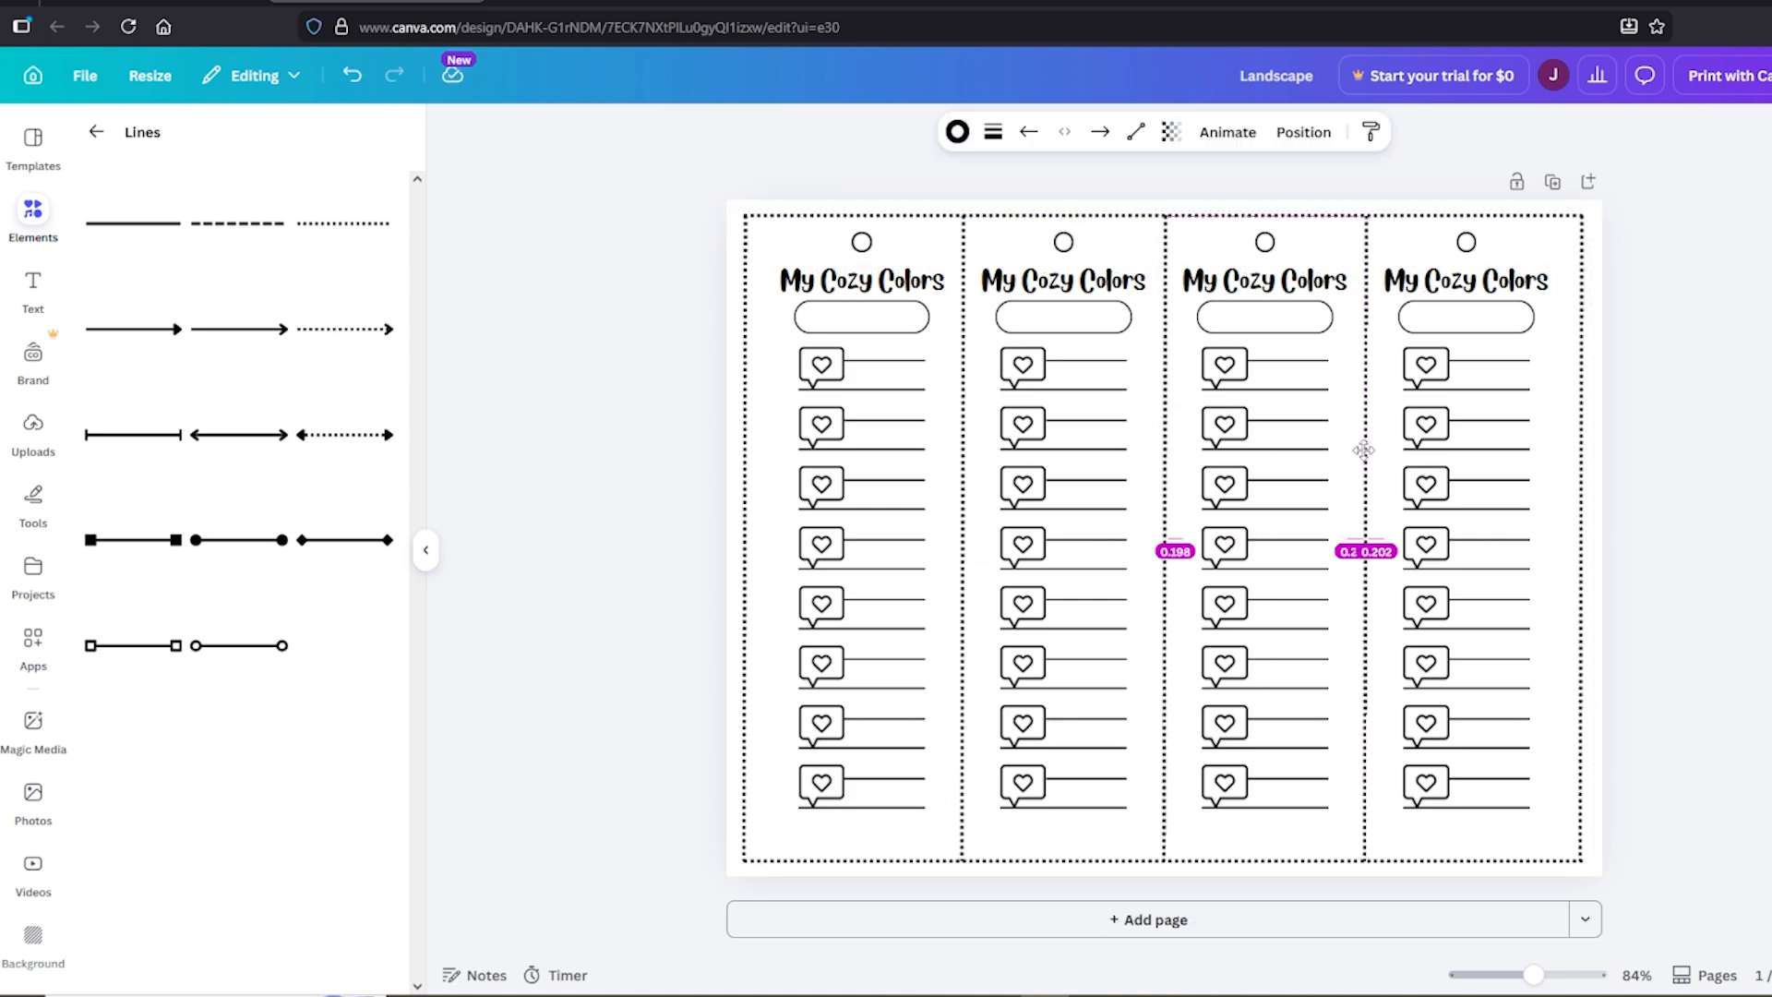